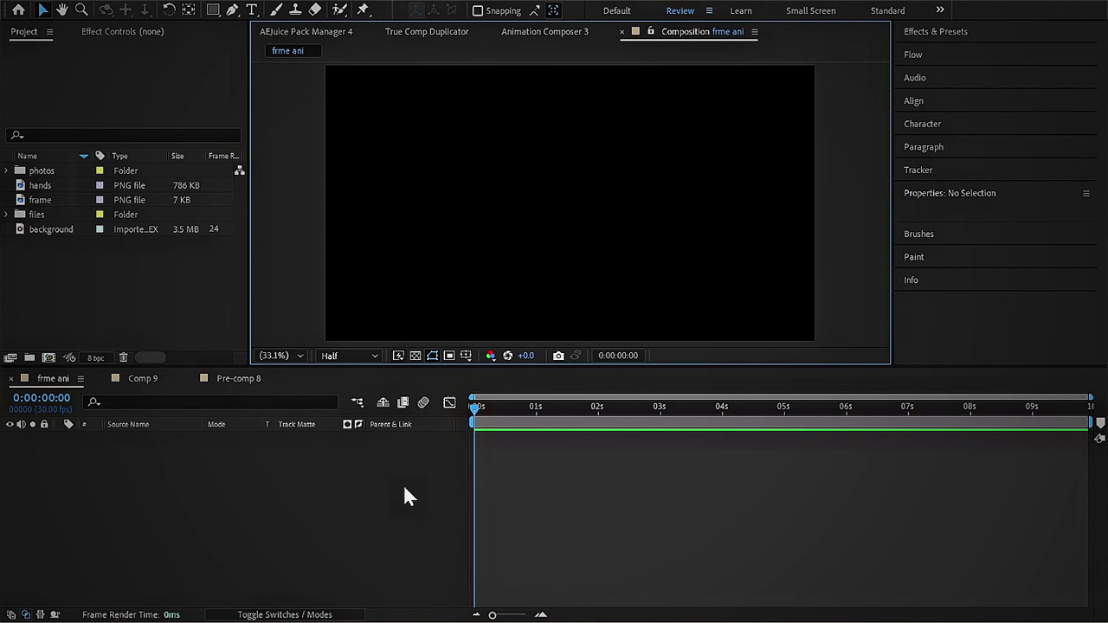
Step: Add the cloudy background, the hands (scaled down near the top) and a pinned polaroid frame to 'frme ani'
{"action": "left_click_drag", "start_coordinate": [52, 230], "coordinate": [213, 478]}
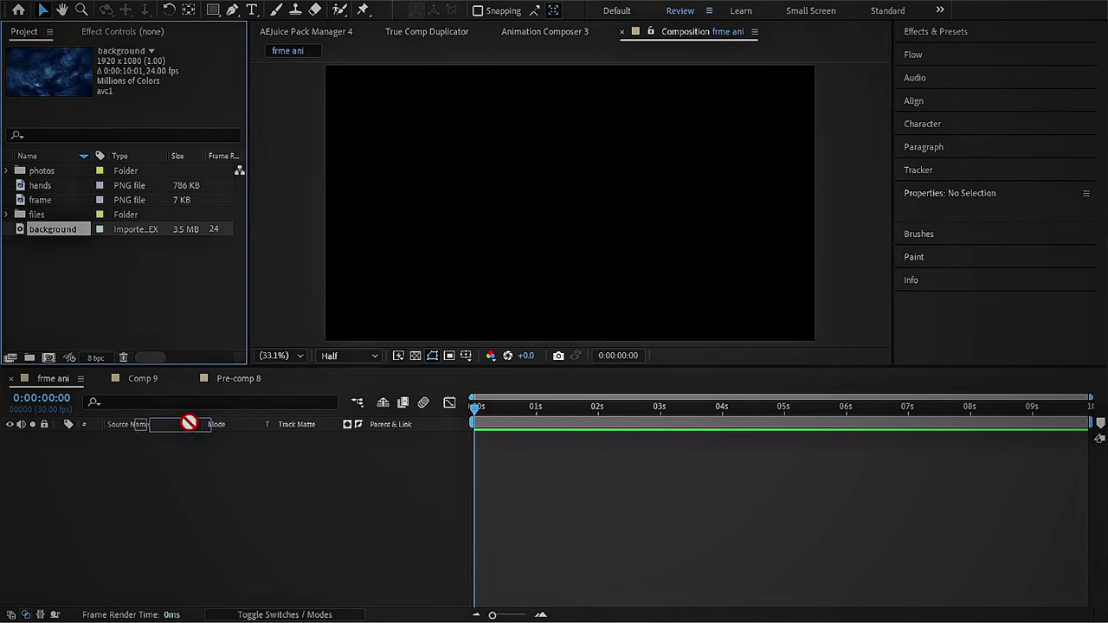
{"action": "left_click", "coordinate": [42, 185]}
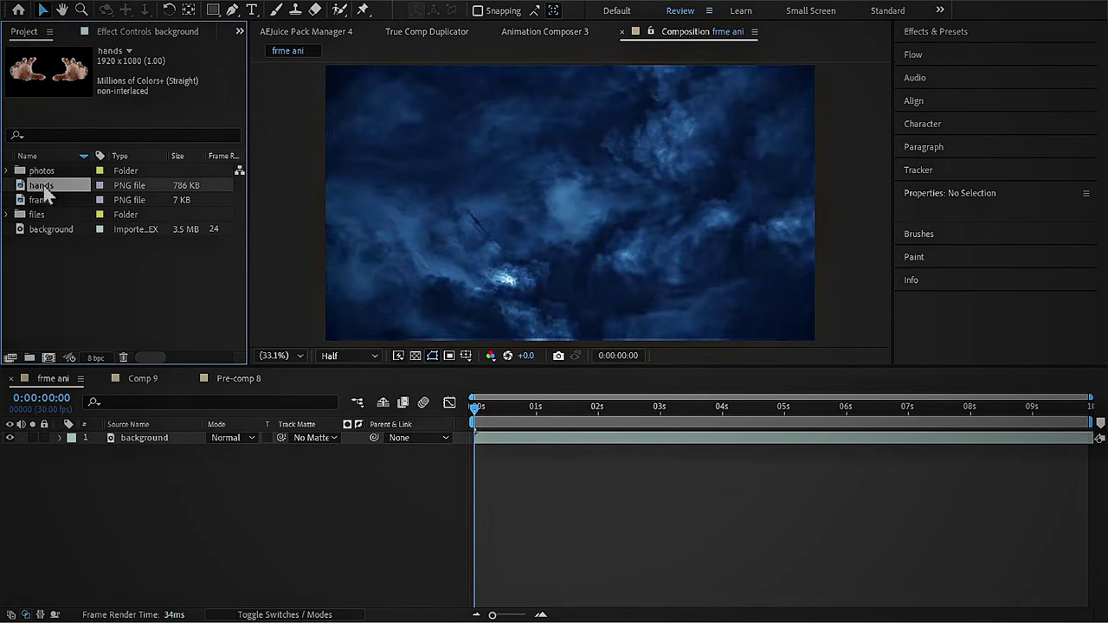
{"action": "left_click_drag", "start_coordinate": [43, 185], "coordinate": [570, 214]}
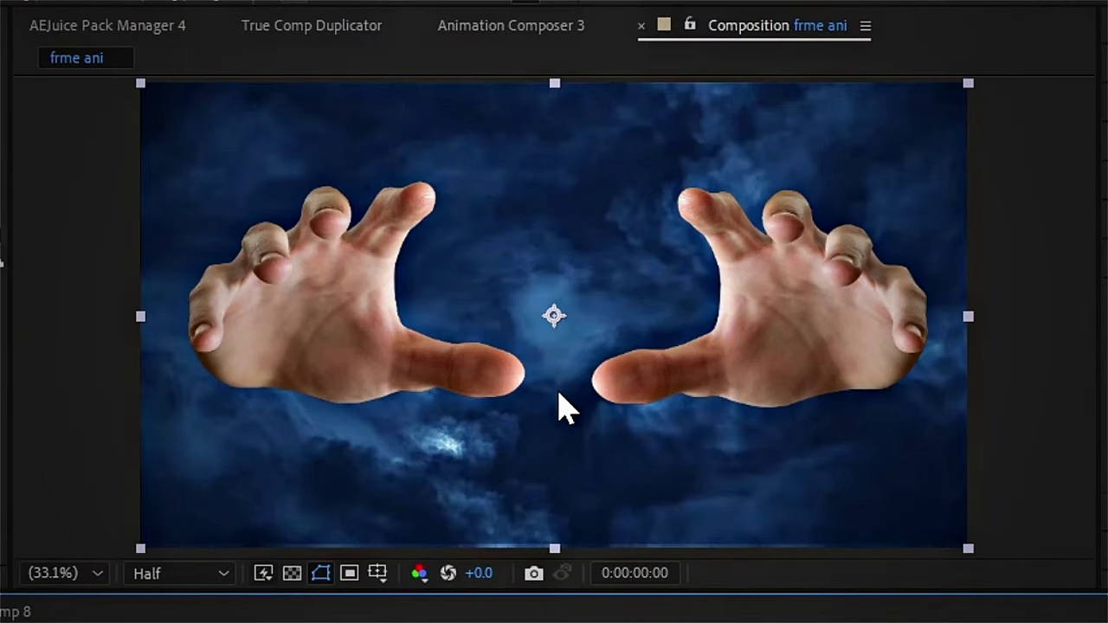
{"action": "left_click_drag", "start_coordinate": [817, 389], "coordinate": [814, 293]}
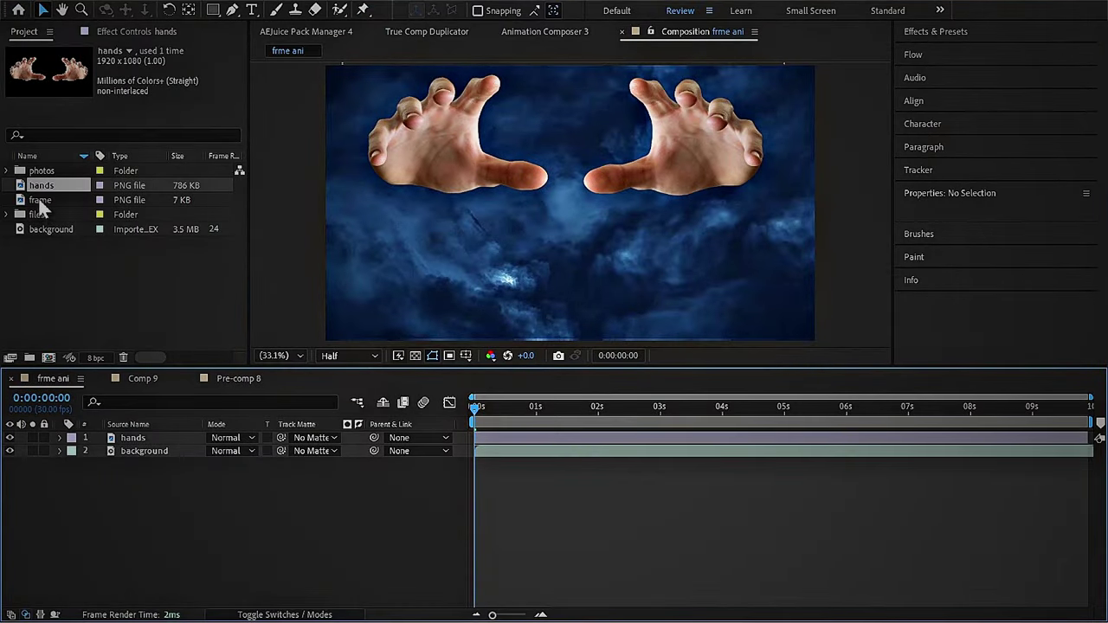
{"action": "left_click", "coordinate": [39, 199]}
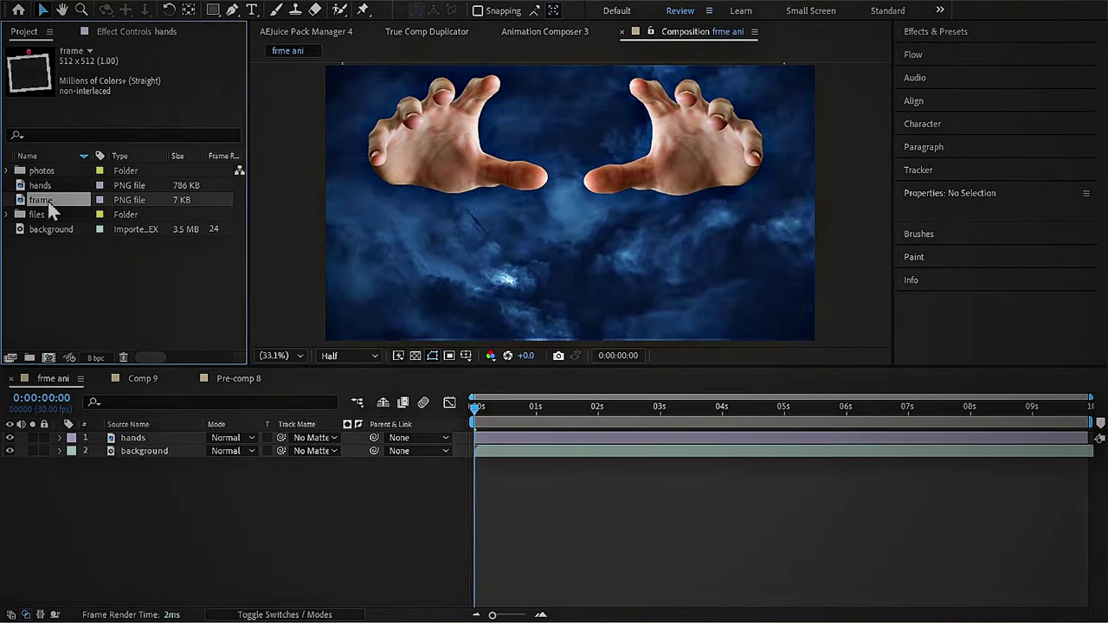
{"action": "left_click_drag", "start_coordinate": [48, 201], "coordinate": [574, 253]}
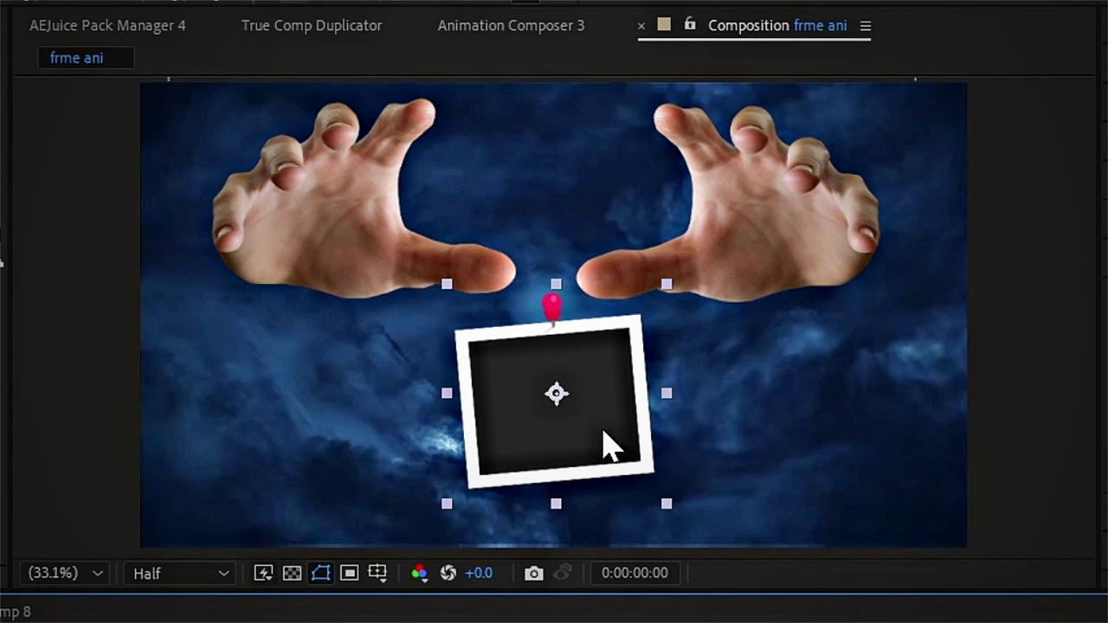
Step: Duplicate the polaroid frame into five copies and spread them beneath the hands
{"action": "key", "text": "ctrl+d"}
{"action": "mouse_move", "coordinate": [554, 394]}
{"action": "left_mouse_down"}
{"action": "mouse_move", "coordinate": [682, 309]}
{"action": "mouse_move", "coordinate": [430, 316]}
{"action": "mouse_move", "coordinate": [238, 470]}
{"action": "mouse_move", "coordinate": [871, 490]}
{"action": "left_mouse_up"}
{"action": "key", "text": "ctrl+d"}
{"action": "key", "text": "ctrl+d"}
{"action": "key", "text": "ctrl+d"}
{"action": "left_click", "coordinate": [770, 373]}
{"action": "left_click_drag", "start_coordinate": [801, 426], "coordinate": [757, 327]}
{"action": "left_click", "coordinate": [502, 294]}
{"action": "left_click_drag", "start_coordinate": [519, 292], "coordinate": [414, 337]}
Step: Shrink the lower-right, upper-right, upper-left, centre and lower-left frames to varying sizes
{"action": "left_click", "coordinate": [865, 450]}
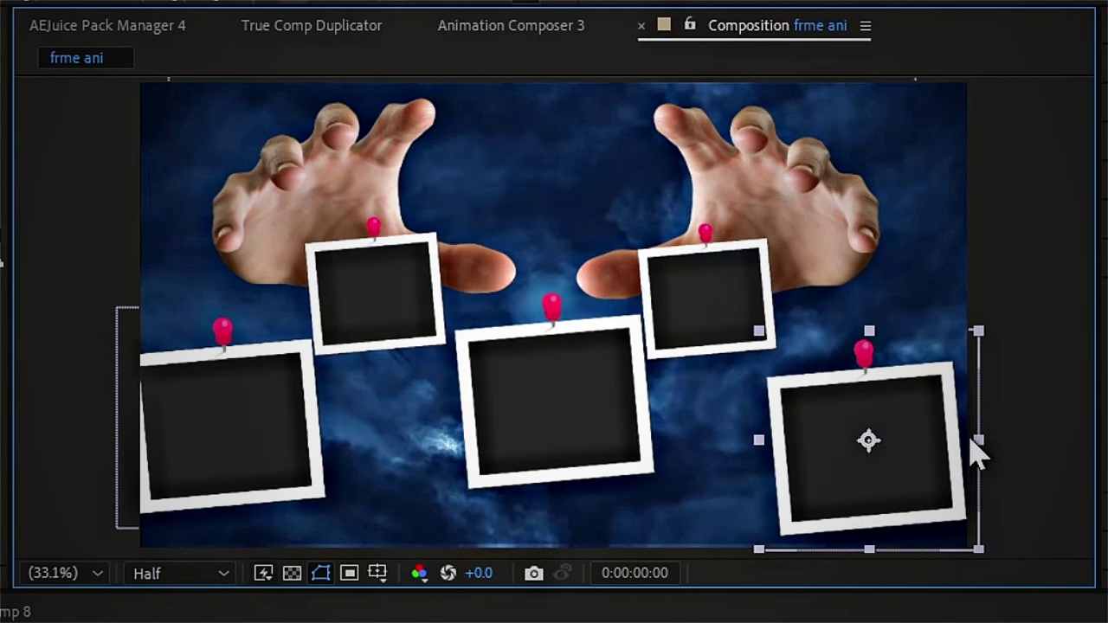
{"action": "left_click_drag", "start_coordinate": [976, 451], "coordinate": [943, 483]}
{"action": "left_click", "coordinate": [706, 294]}
{"action": "left_click_drag", "start_coordinate": [792, 303], "coordinate": [774, 298]}
{"action": "left_click", "coordinate": [379, 294]}
{"action": "left_click_drag", "start_coordinate": [445, 288], "coordinate": [443, 313]}
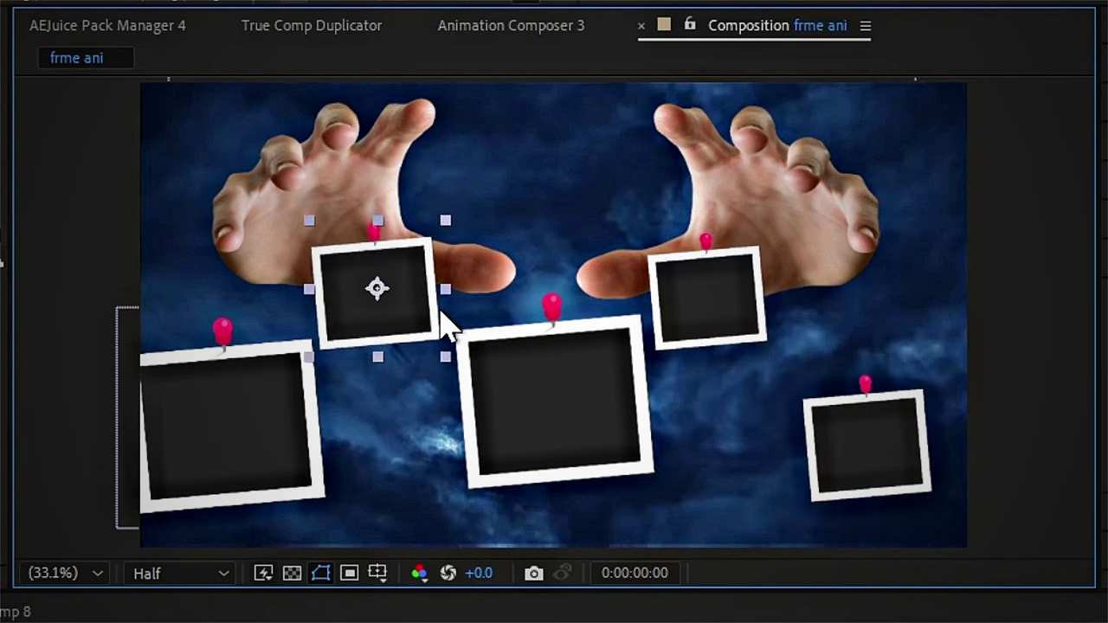
{"action": "left_click", "coordinate": [625, 390]}
{"action": "left_click_drag", "start_coordinate": [667, 404], "coordinate": [645, 400]}
{"action": "left_click", "coordinate": [324, 416]}
{"action": "left_click_drag", "start_coordinate": [336, 527], "coordinate": [293, 482]}
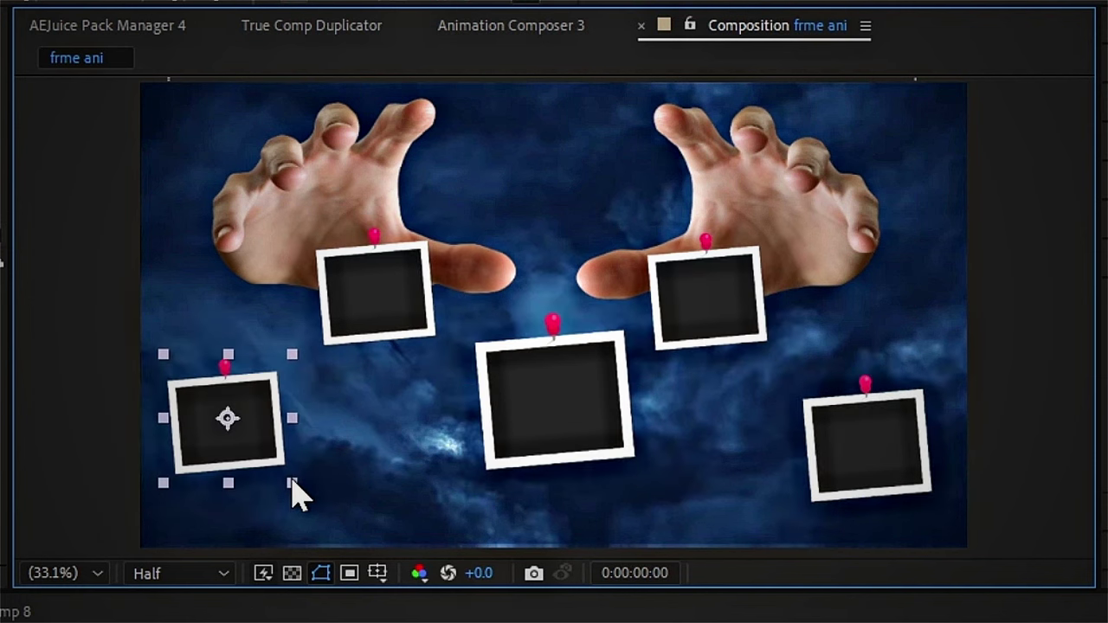
Step: Tilt the upper-left, lower-right and lower-left frames about 25°, 20° and 15° clockwise, keeping the centre straight
{"action": "left_click_drag", "start_coordinate": [891, 460], "coordinate": [904, 445]}
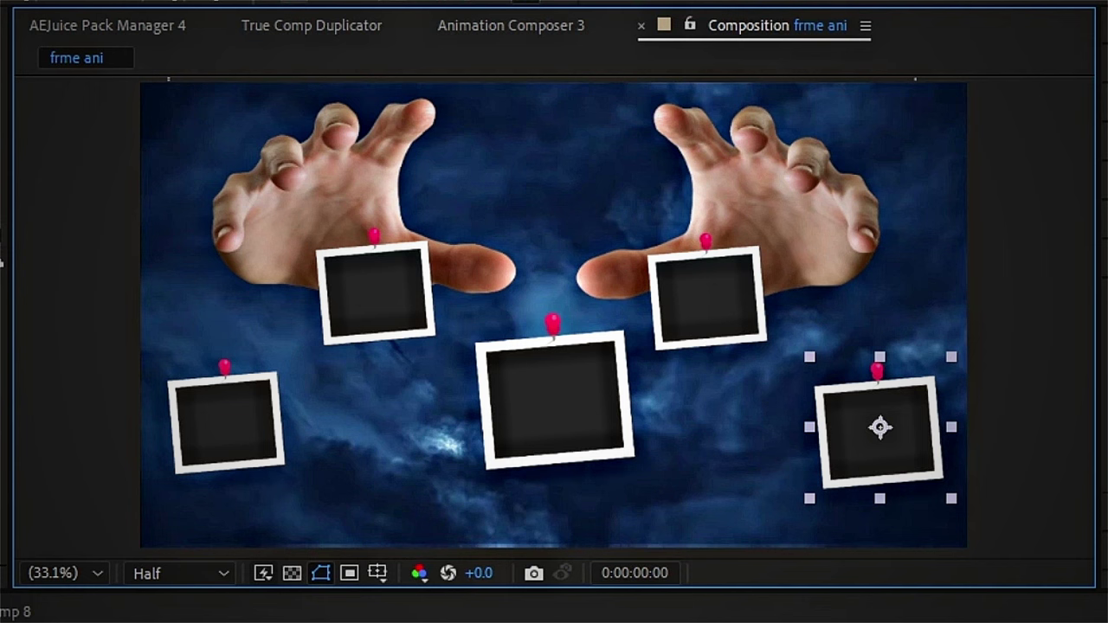
{"action": "left_click", "coordinate": [347, 234]}
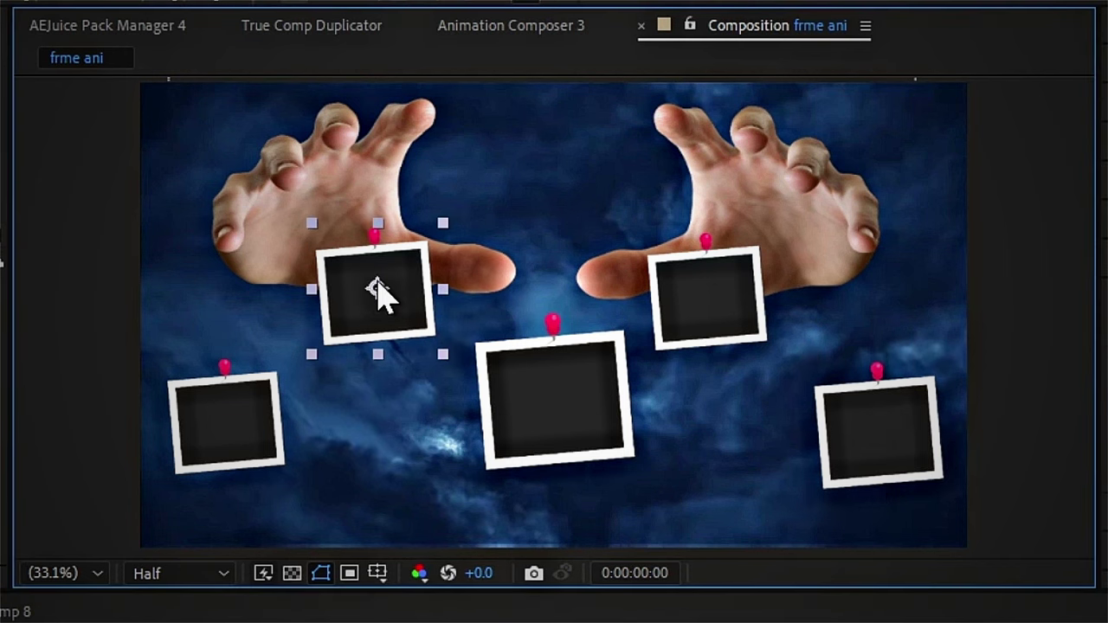
{"action": "left_click_drag", "start_coordinate": [407, 290], "coordinate": [433, 320]}
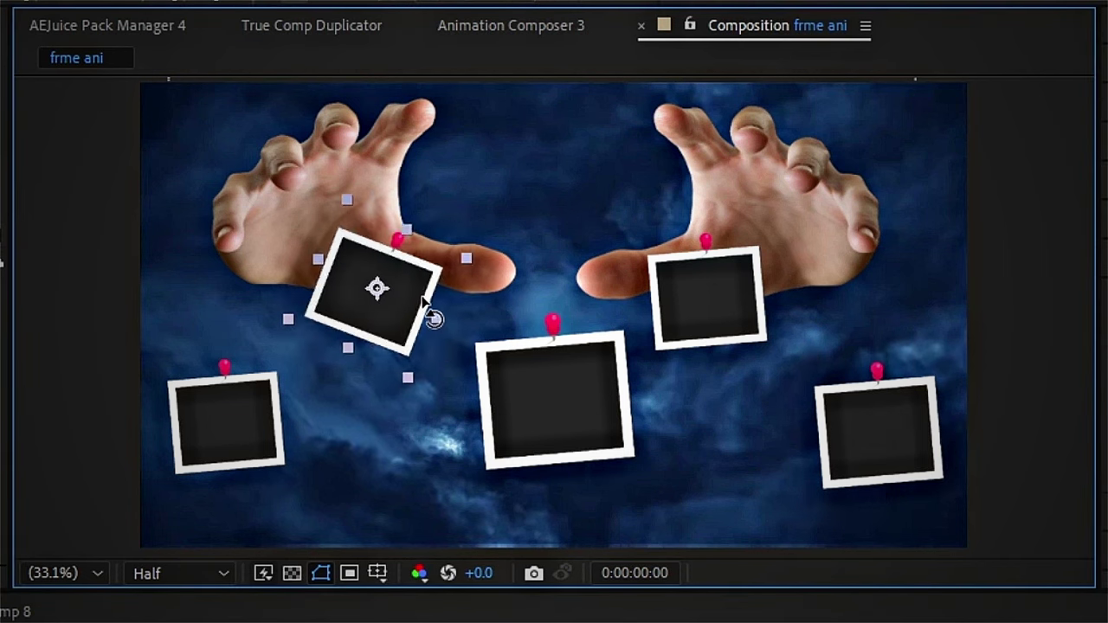
{"action": "left_click_drag", "start_coordinate": [631, 433], "coordinate": [606, 471]}
{"action": "left_click_drag", "start_coordinate": [896, 470], "coordinate": [840, 507]}
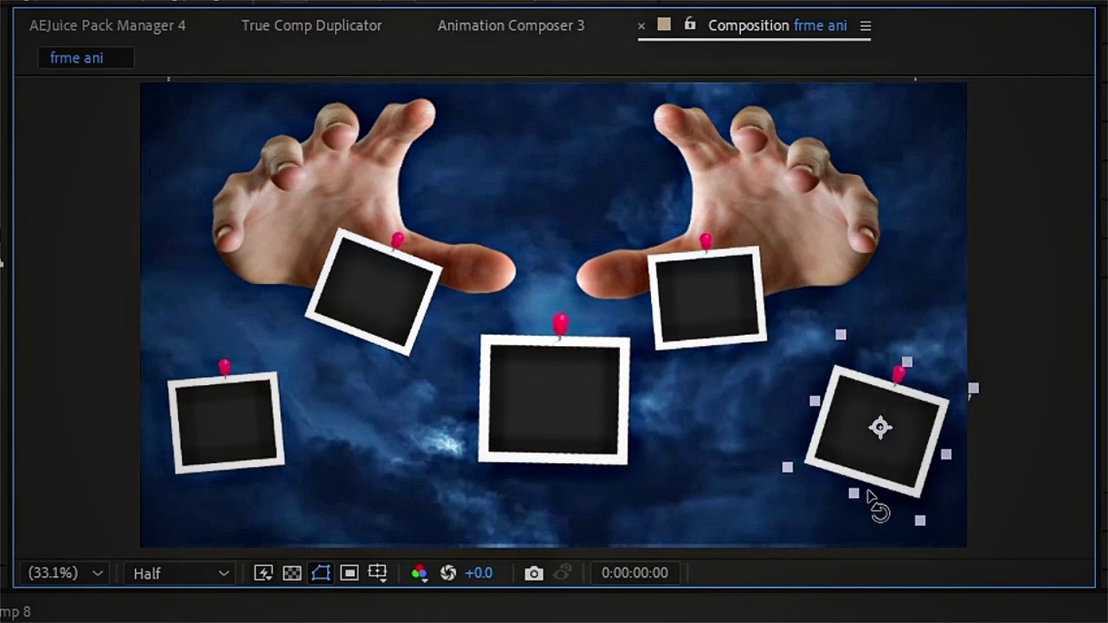
{"action": "left_click_drag", "start_coordinate": [277, 431], "coordinate": [295, 489]}
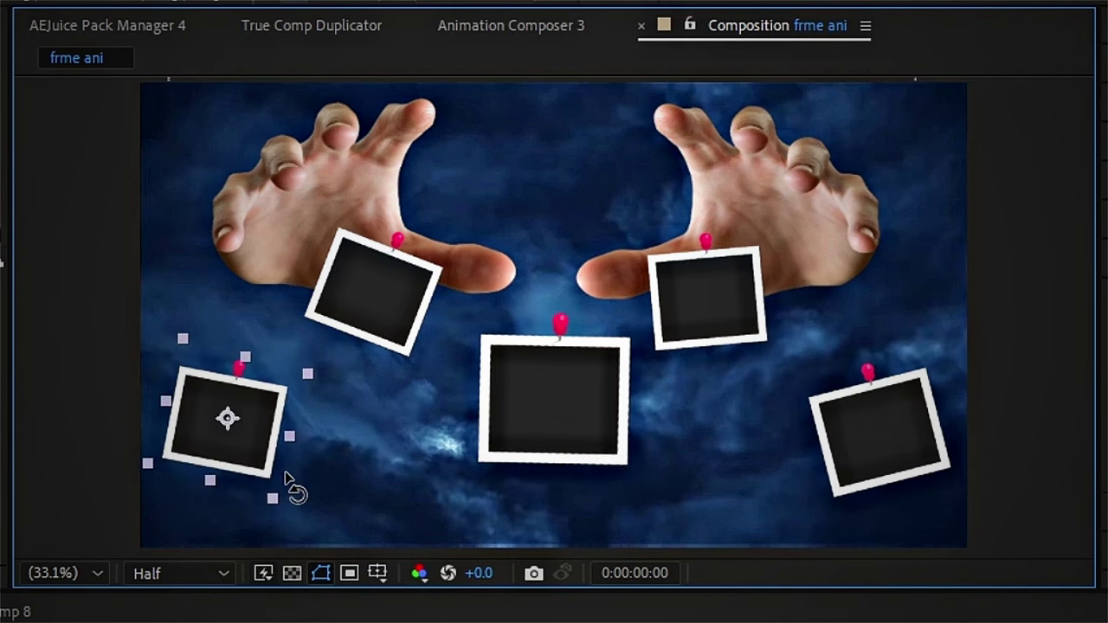
{"action": "key", "text": "ctrl+shift+a"}
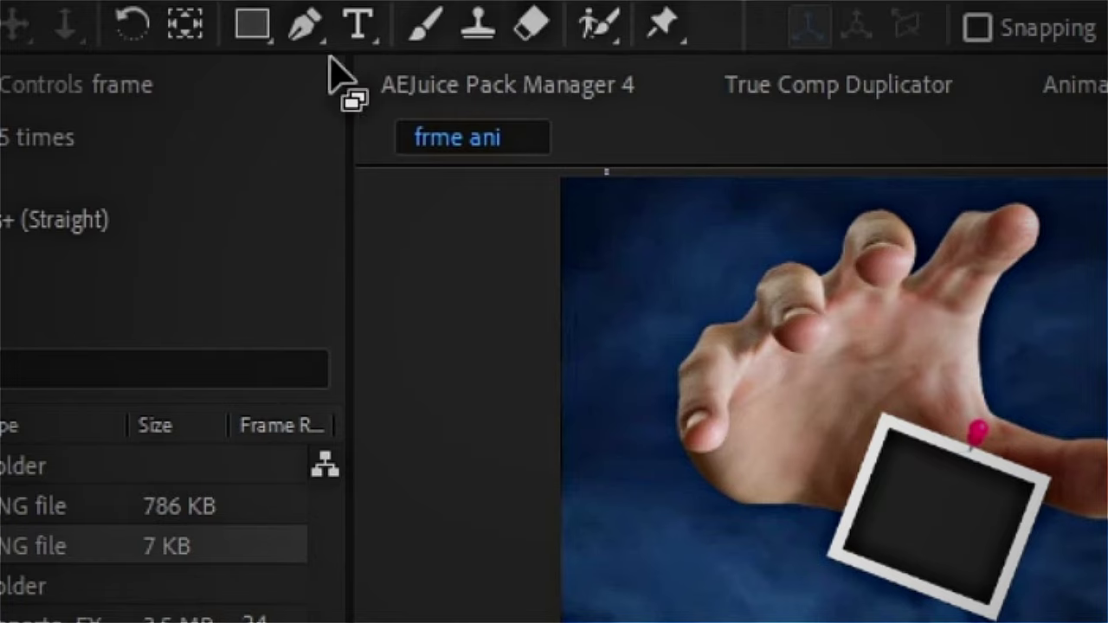
Step: With the Pen tool, draw 7 px white strings from the left hand down to the frame pins
{"action": "left_click", "coordinate": [0, 0]}
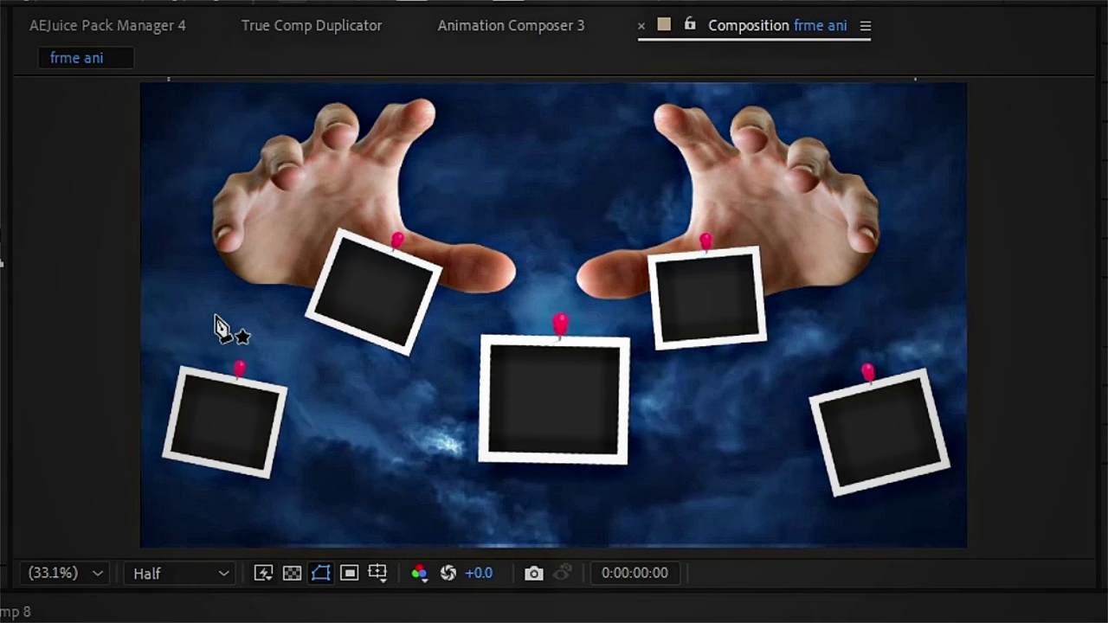
{"action": "left_click", "coordinate": [233, 249]}
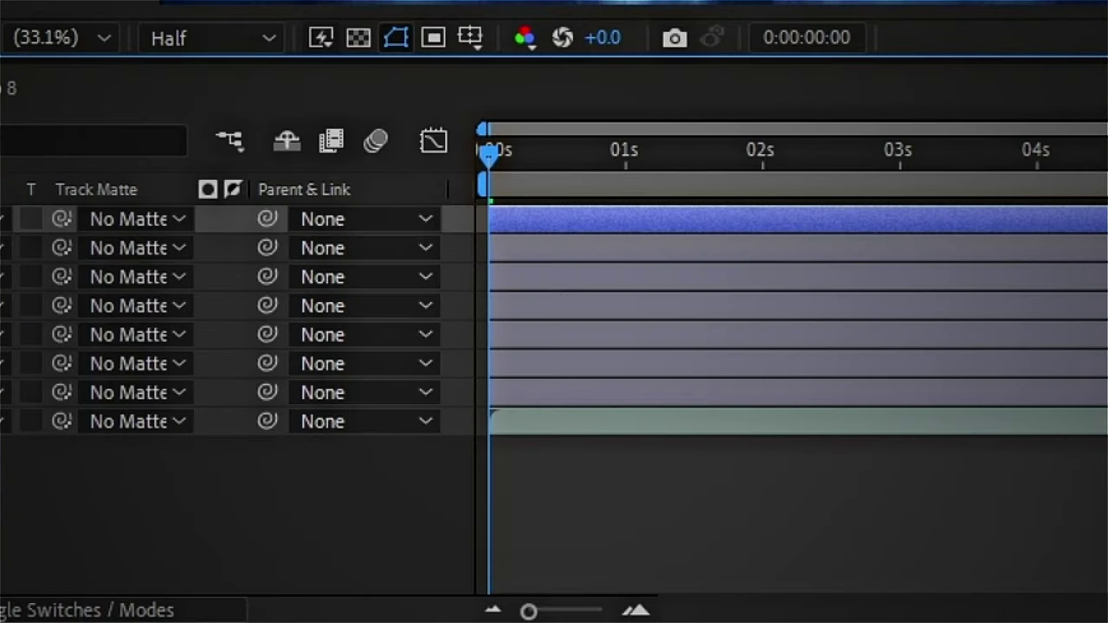
{"action": "left_click", "coordinate": [627, 501]}
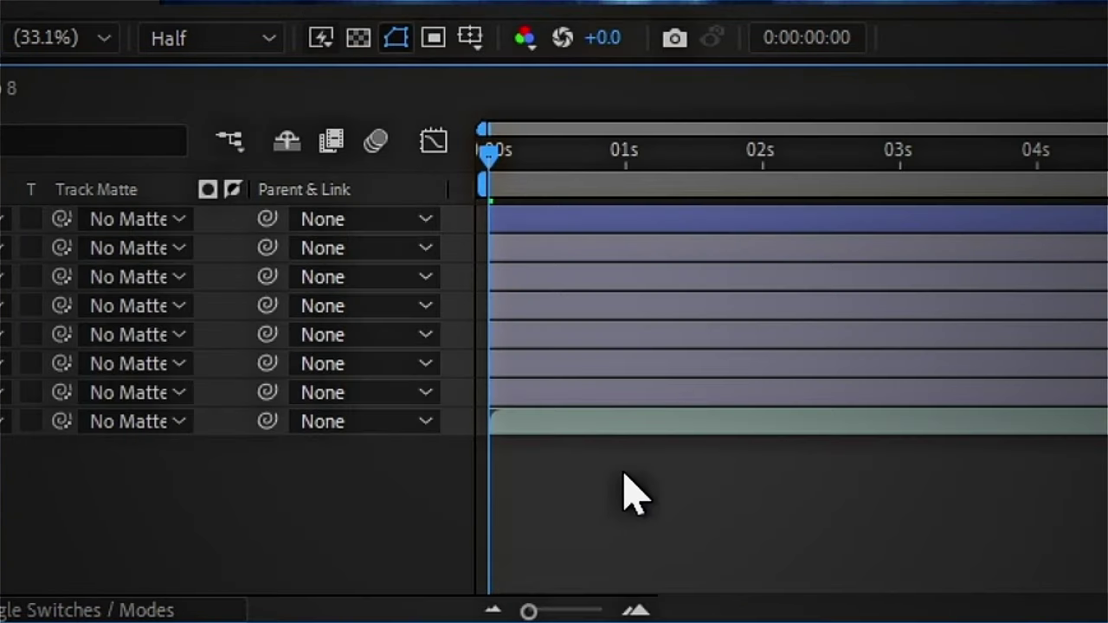
{"action": "left_click", "coordinate": [593, 230]}
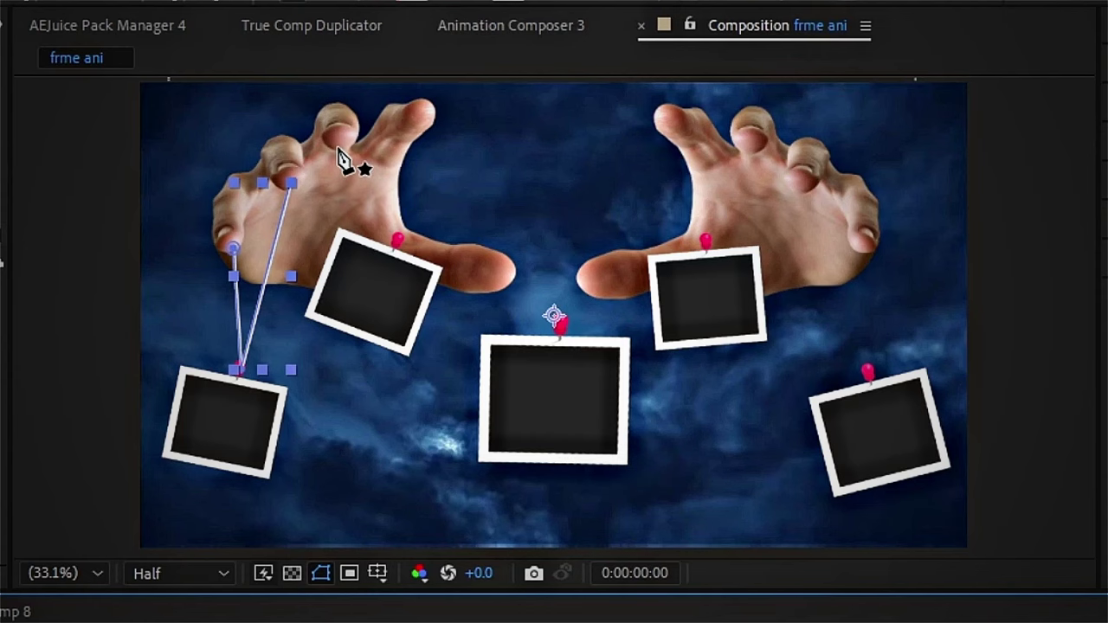
{"action": "left_click", "coordinate": [337, 147]}
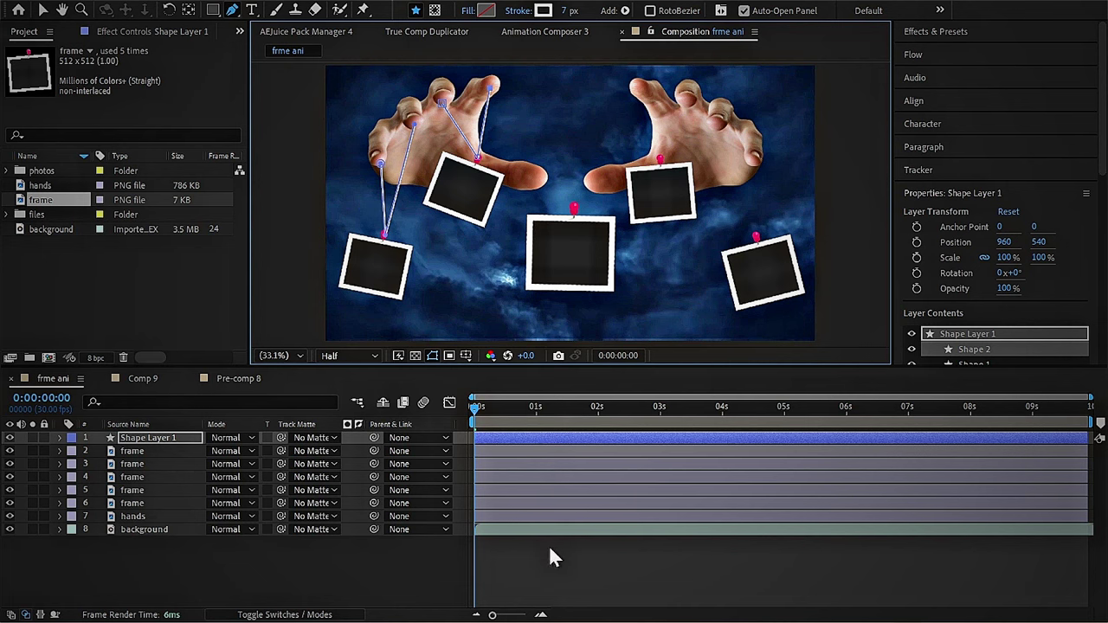
{"action": "left_click", "coordinate": [554, 558]}
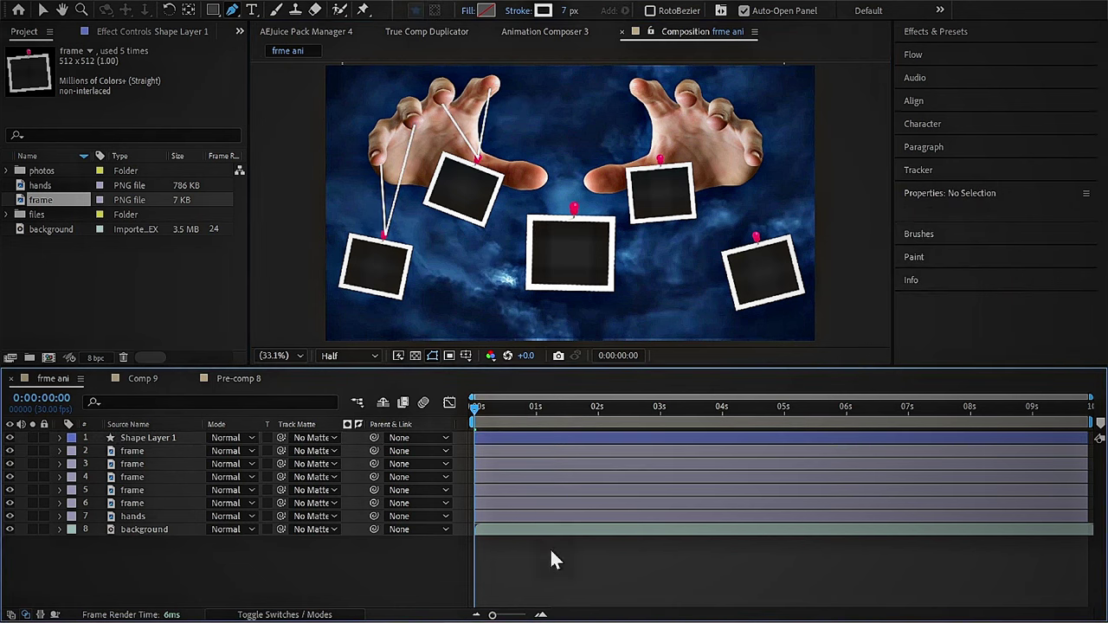
Step: Draw strings from the right hand's fingertips to the upper-right and lower-right frames' pins
{"action": "left_click", "coordinate": [548, 439]}
{"action": "left_click", "coordinate": [535, 179]}
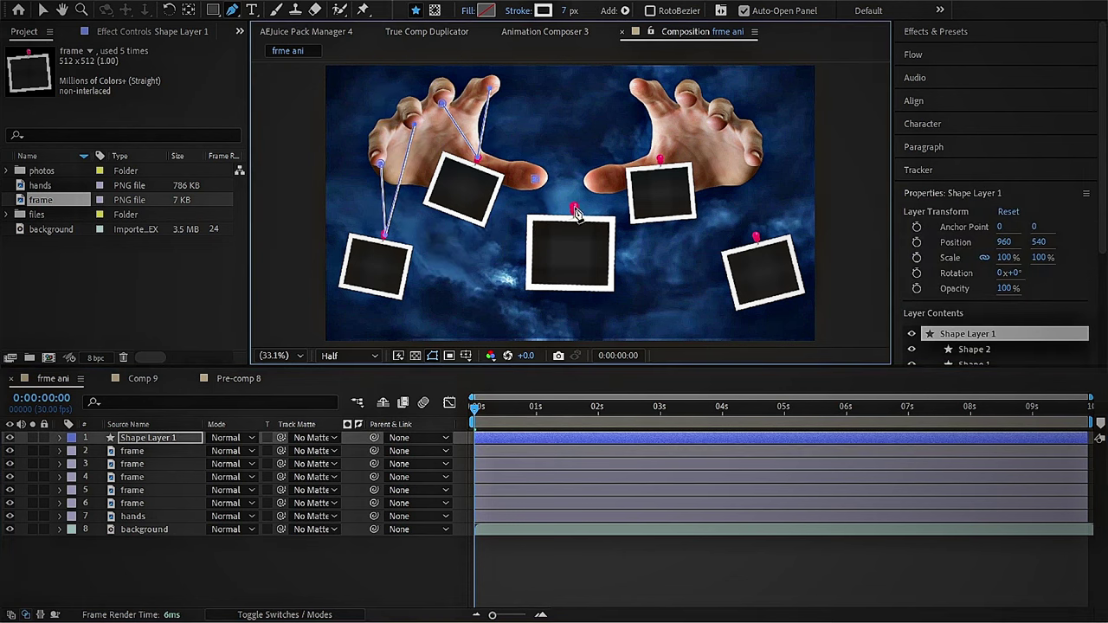
{"action": "left_click", "coordinate": [546, 535]}
{"action": "left_click", "coordinate": [542, 438]}
{"action": "left_click", "coordinate": [636, 88]}
{"action": "left_click", "coordinate": [660, 162]}
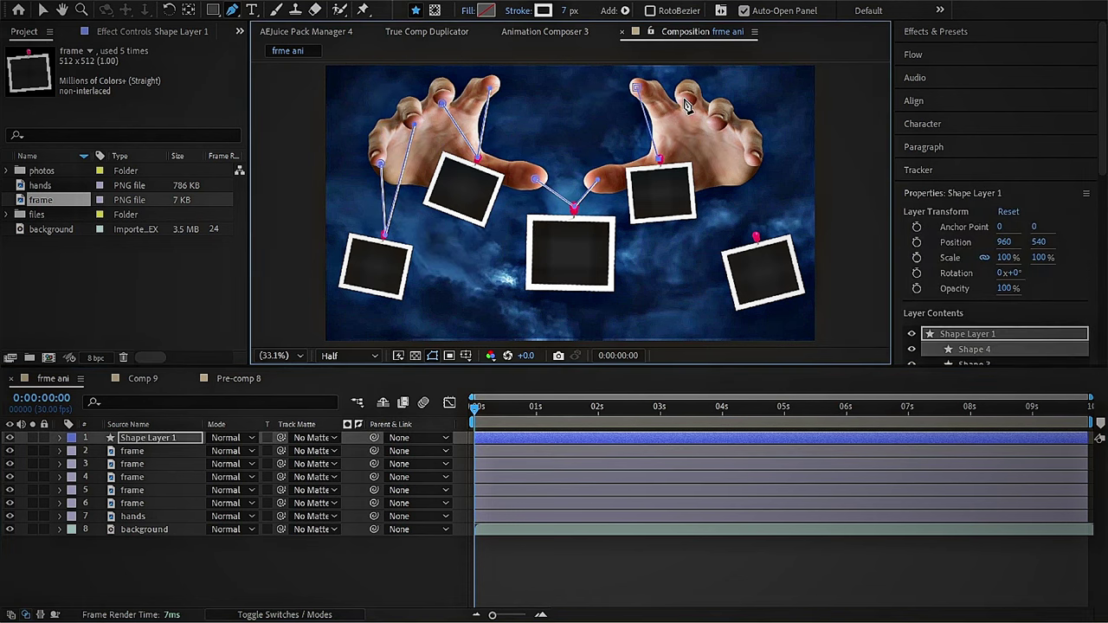
{"action": "left_click", "coordinate": [613, 437]}
{"action": "left_click", "coordinate": [712, 124]}
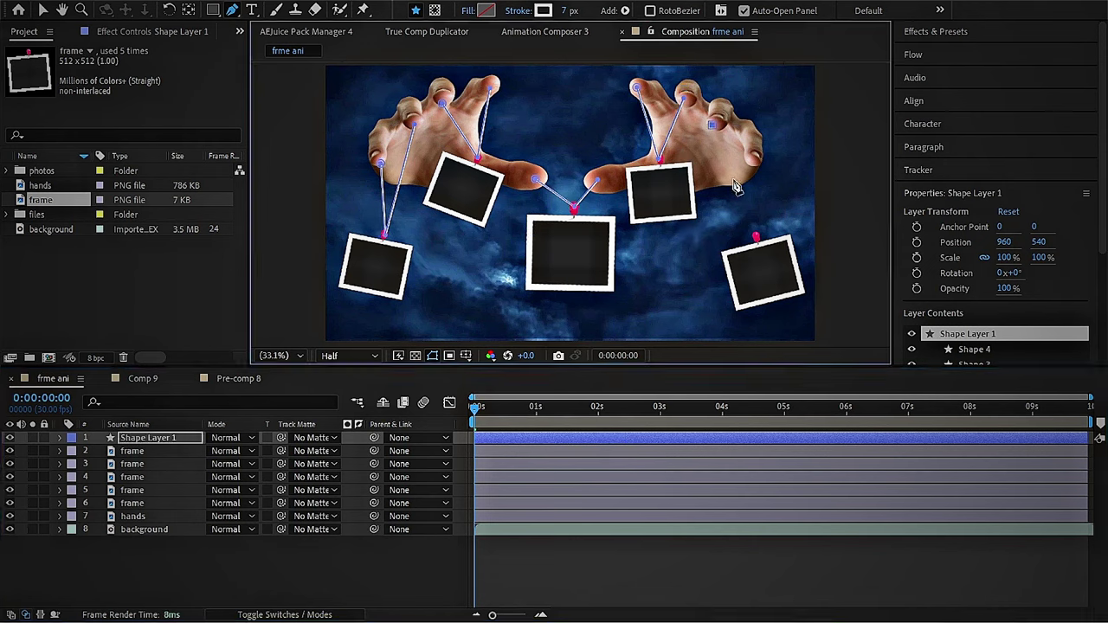
{"action": "left_click", "coordinate": [757, 240]}
{"action": "left_click", "coordinate": [702, 553]}
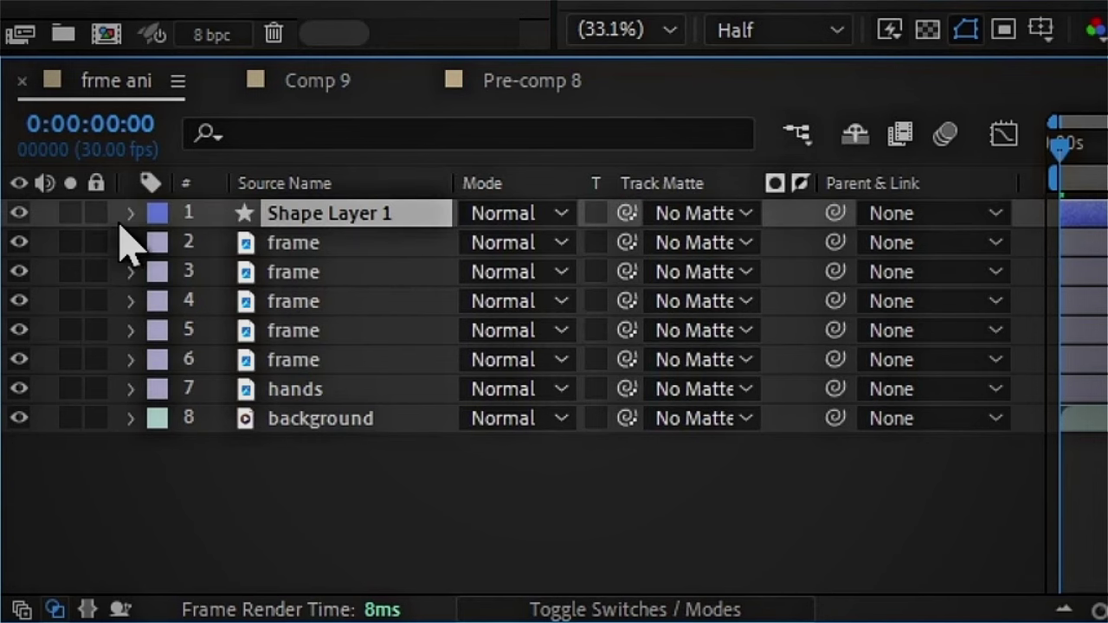
Step: Add Wiggle Paths to Shape Layer 1 with Detail 5 and preview the swaying strings
{"action": "left_click", "coordinate": [130, 213]}
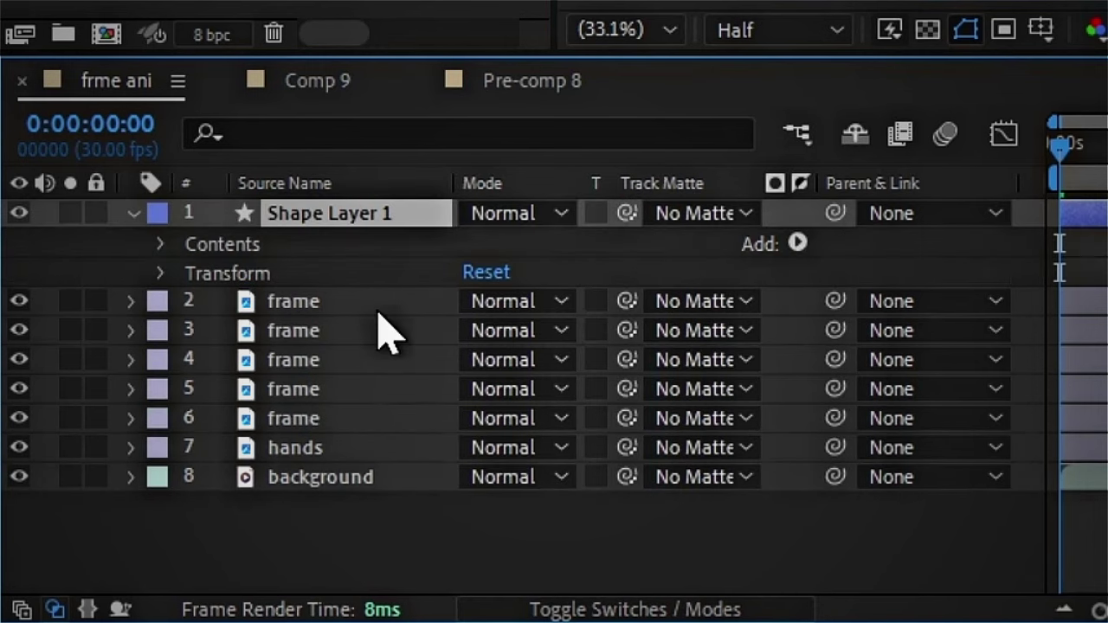
{"action": "left_click", "coordinate": [796, 245]}
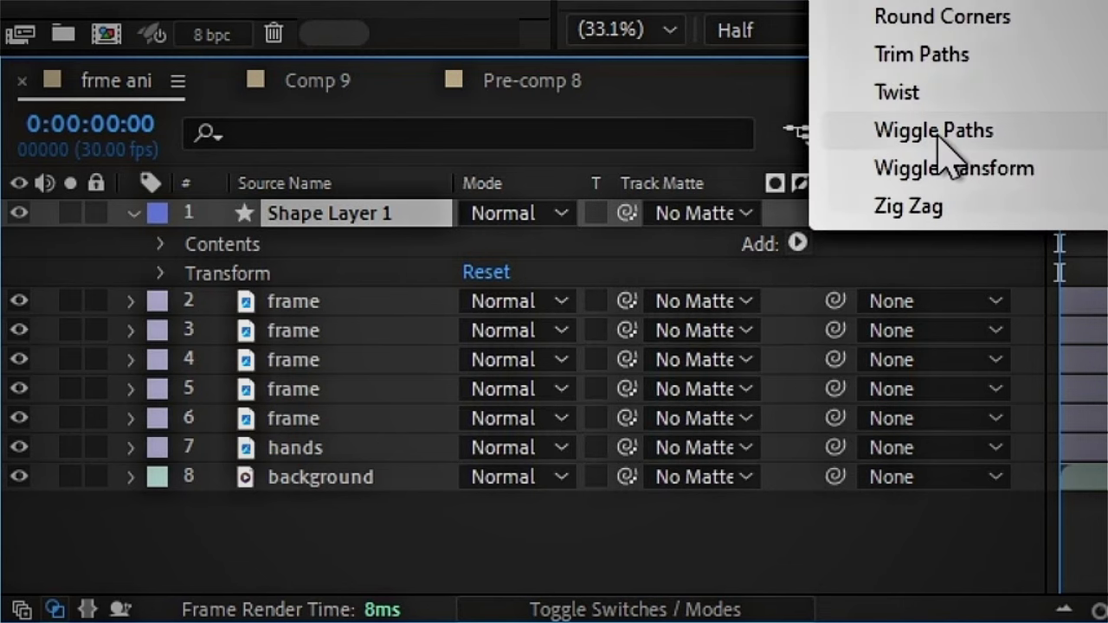
{"action": "left_click", "coordinate": [891, 132]}
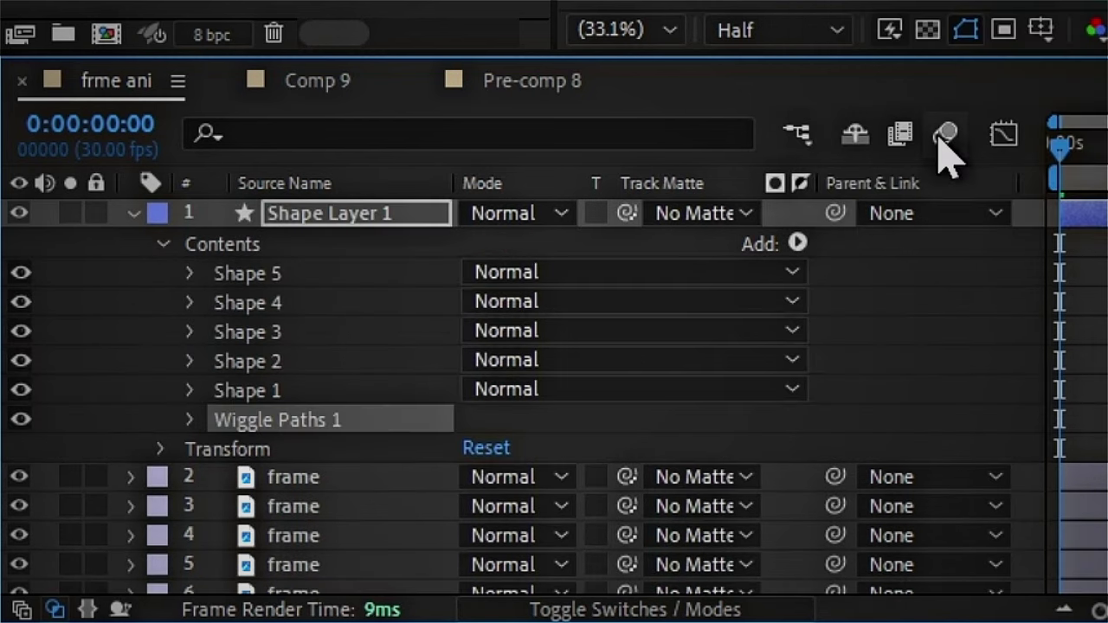
{"action": "left_click", "coordinate": [191, 421]}
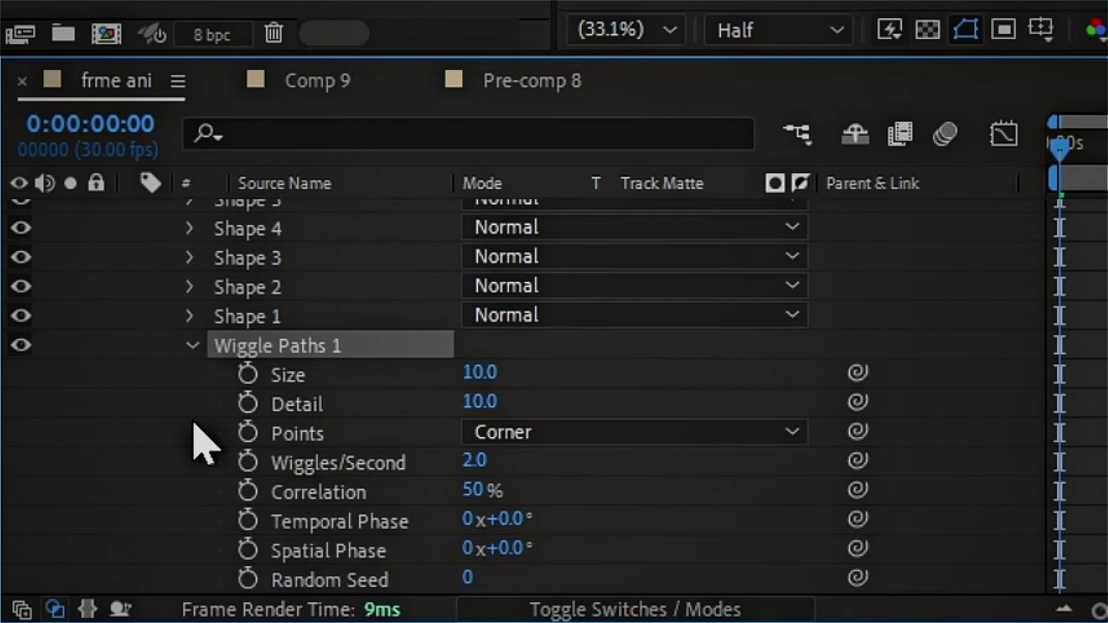
{"action": "left_click", "coordinate": [483, 405]}
{"action": "type", "text": "5"}
{"action": "key", "text": "Return"}
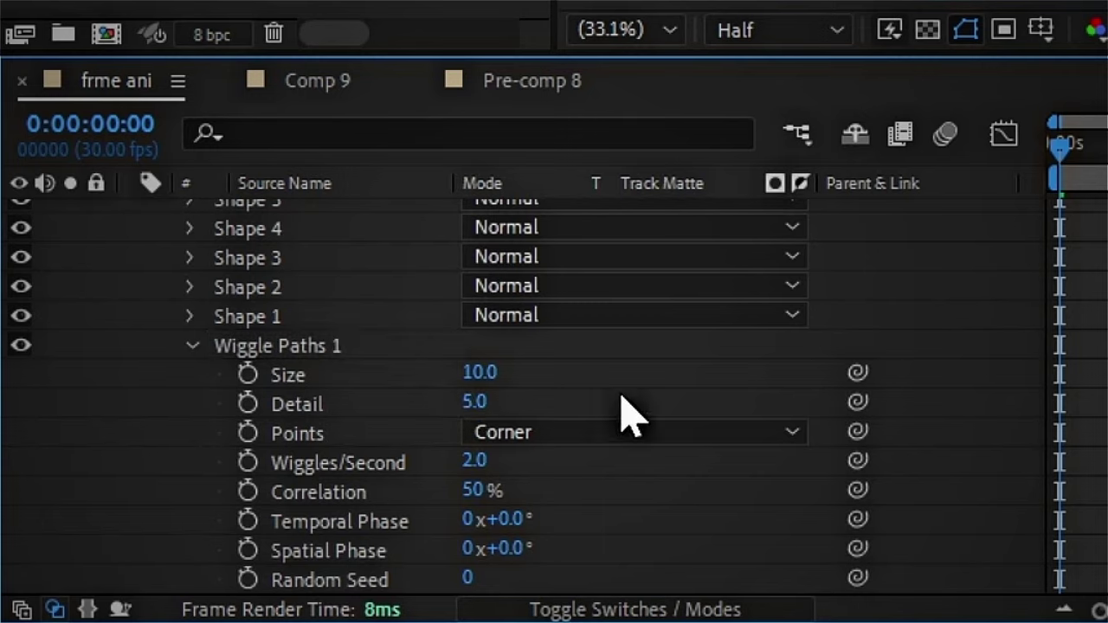
{"action": "key", "text": "space"}
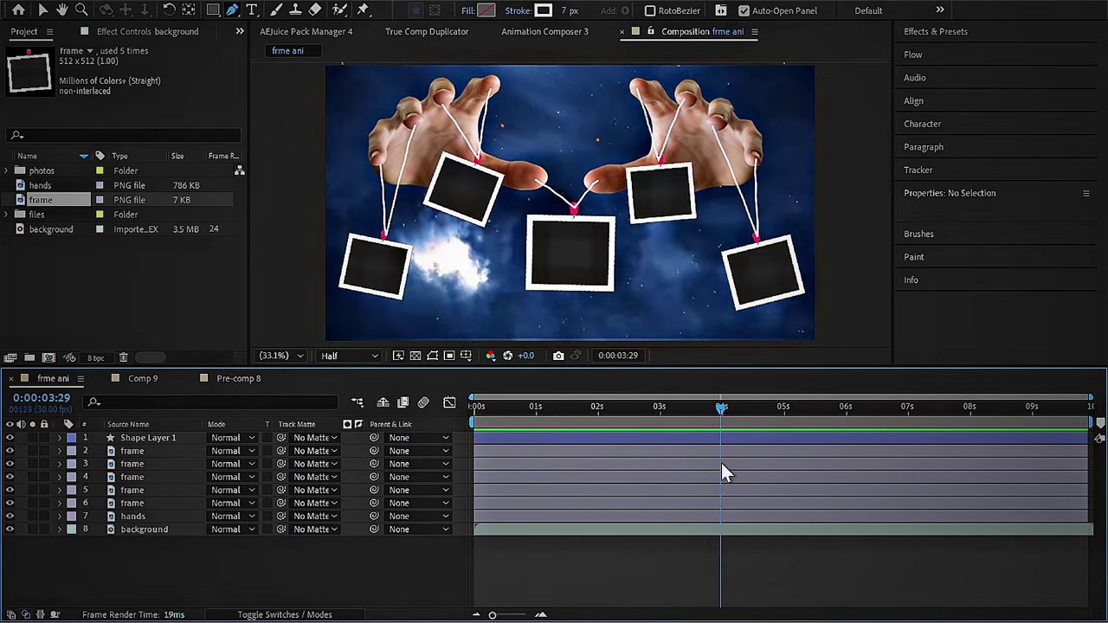
Step: Enable Time Remapping on the background layer with the playhead at 8 seconds
{"action": "key", "text": "space"}
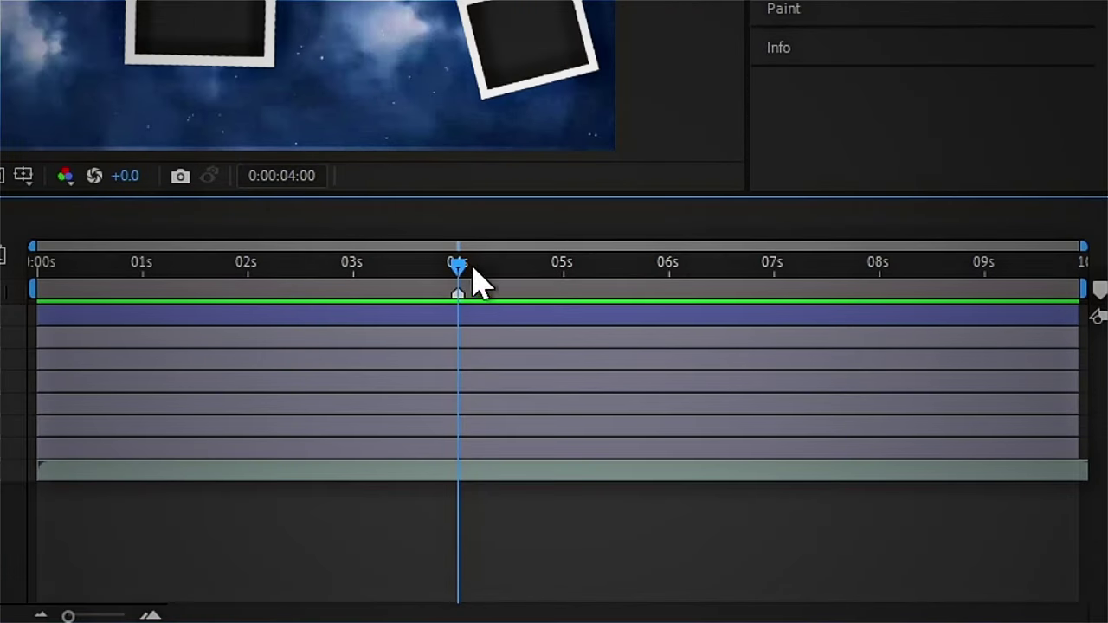
{"action": "left_click_drag", "start_coordinate": [474, 270], "coordinate": [880, 343]}
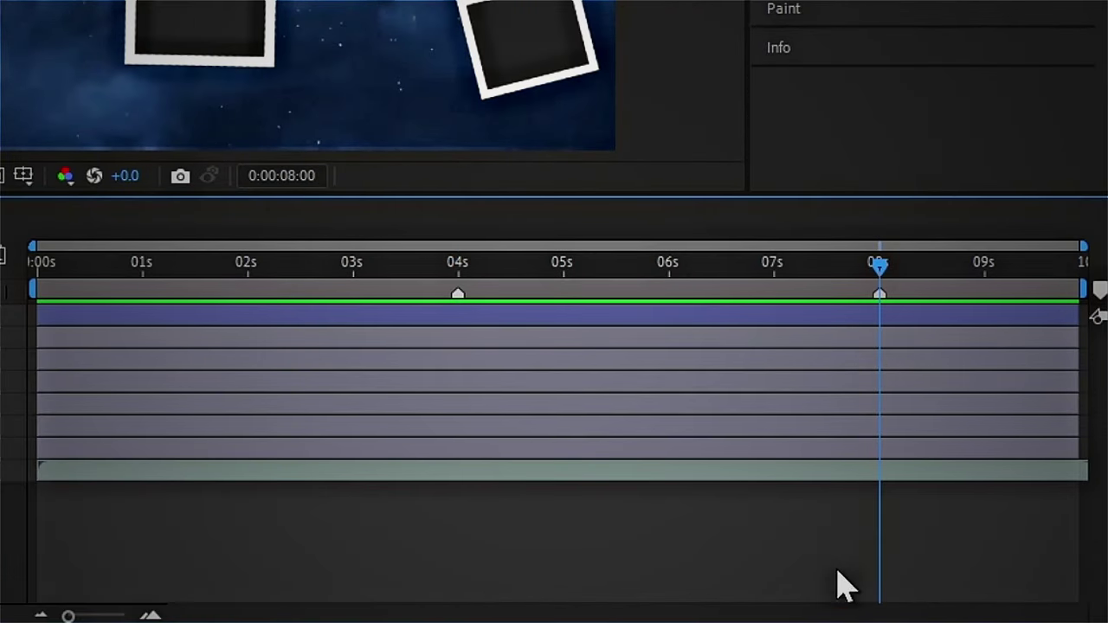
{"action": "left_click", "coordinate": [370, 475]}
{"action": "right_click", "coordinate": [370, 475]}
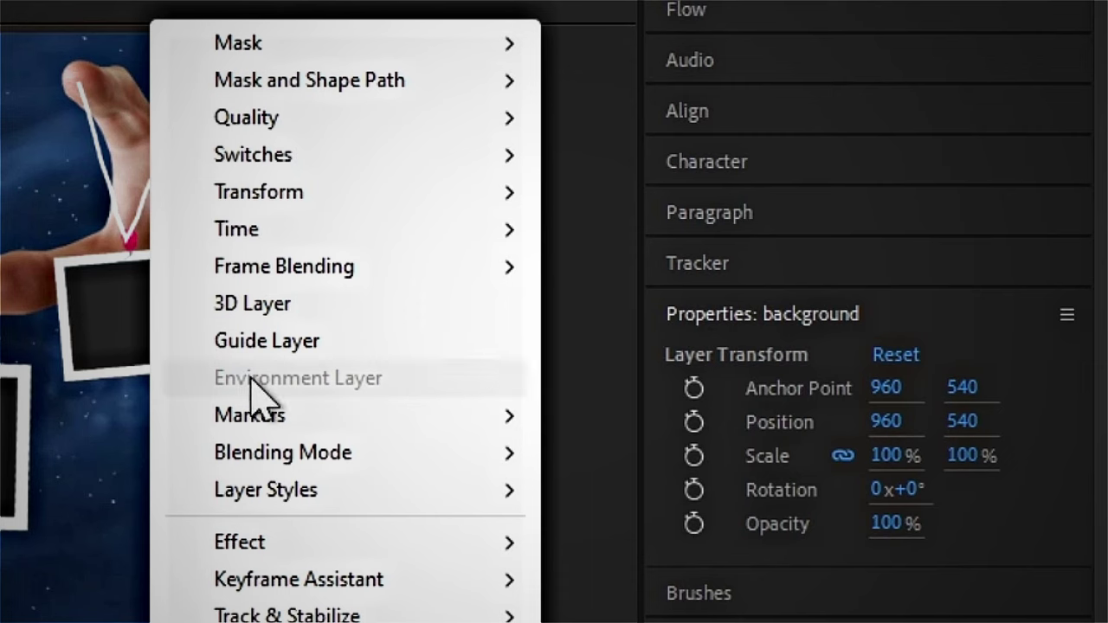
{"action": "mouse_move", "coordinate": [260, 232]}
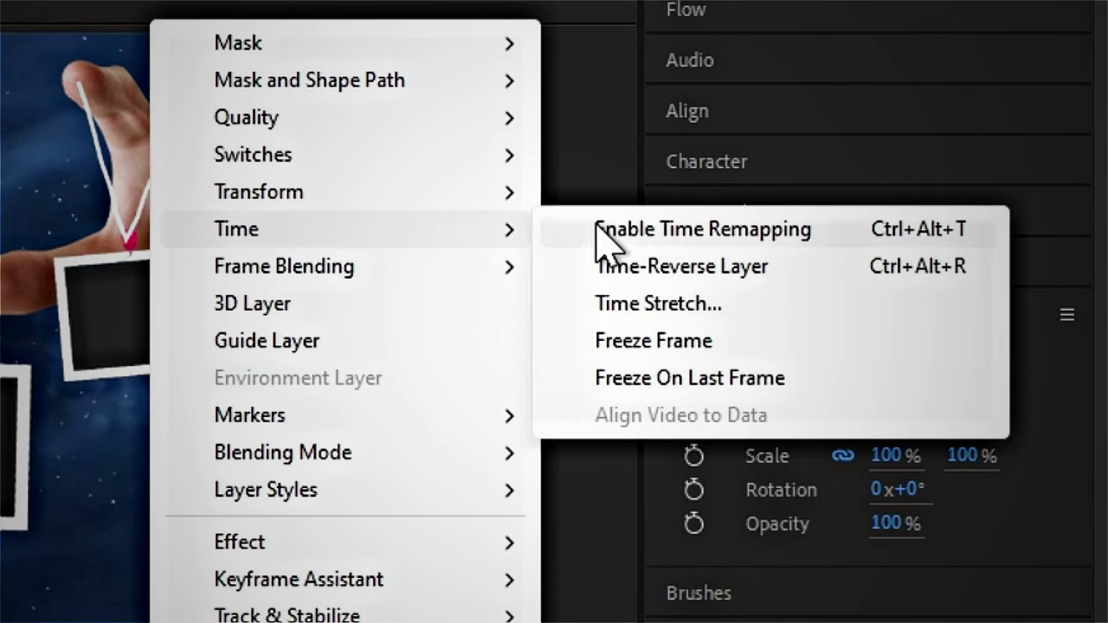
{"action": "left_click", "coordinate": [828, 227]}
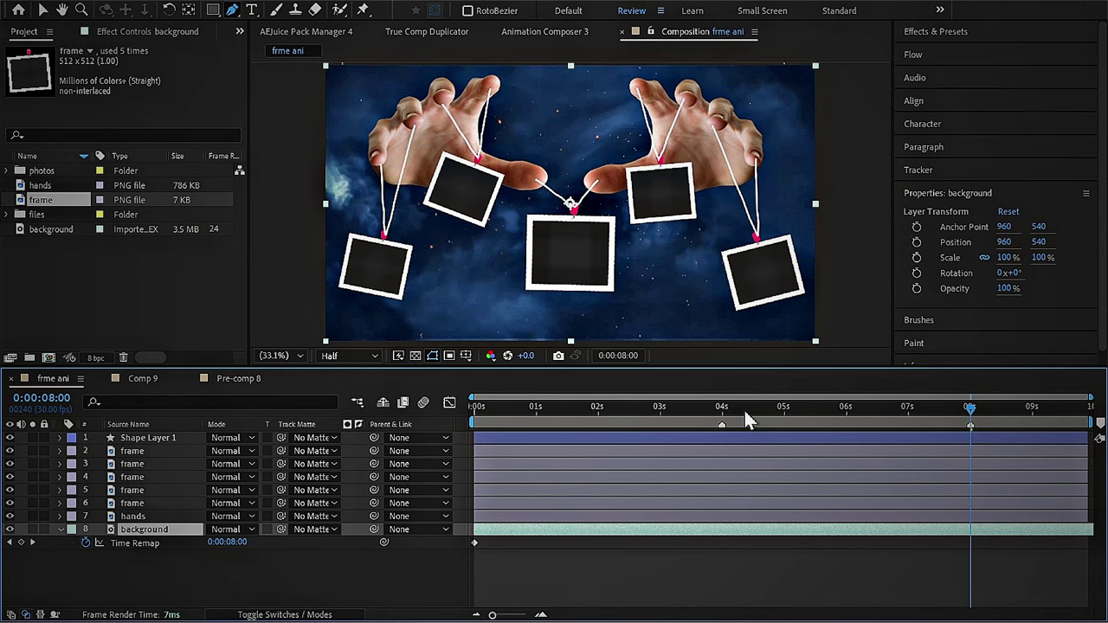
Step: Add Time Remap keyframes at 4s and 8s, preview, and keep the 0s keyframe
{"action": "left_click_drag", "start_coordinate": [743, 409], "coordinate": [729, 460]}
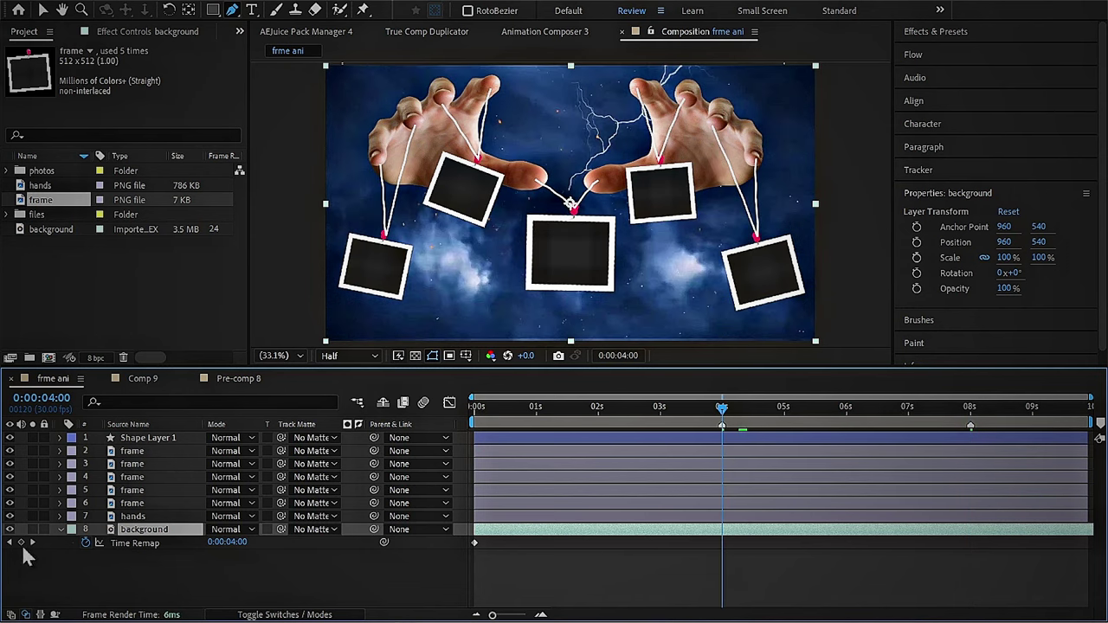
{"action": "left_click", "coordinate": [970, 407]}
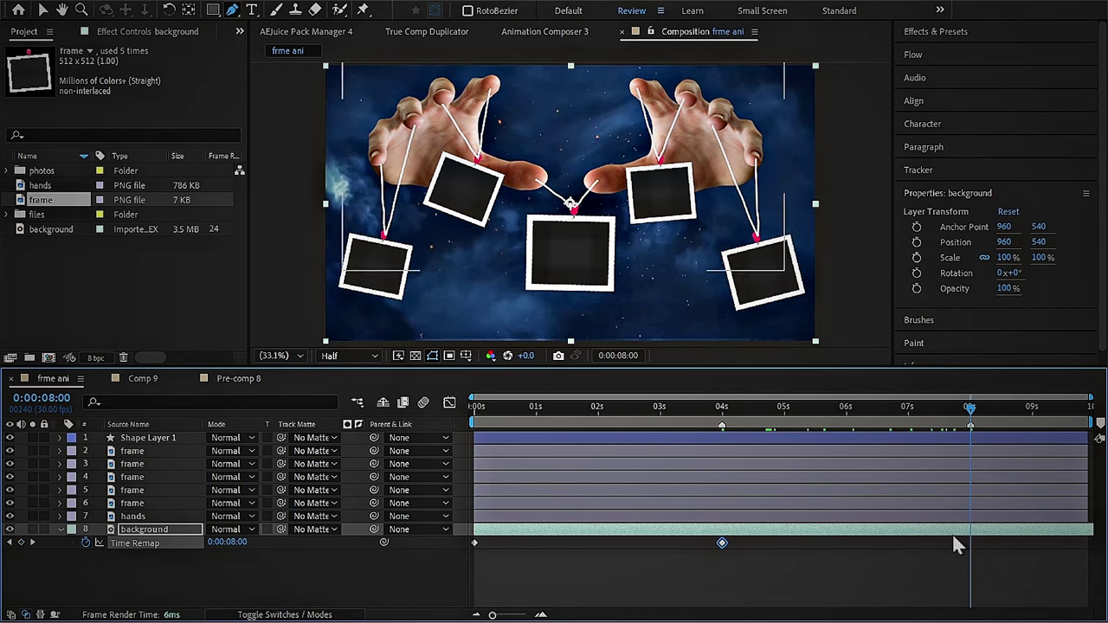
{"action": "left_click", "coordinate": [21, 542]}
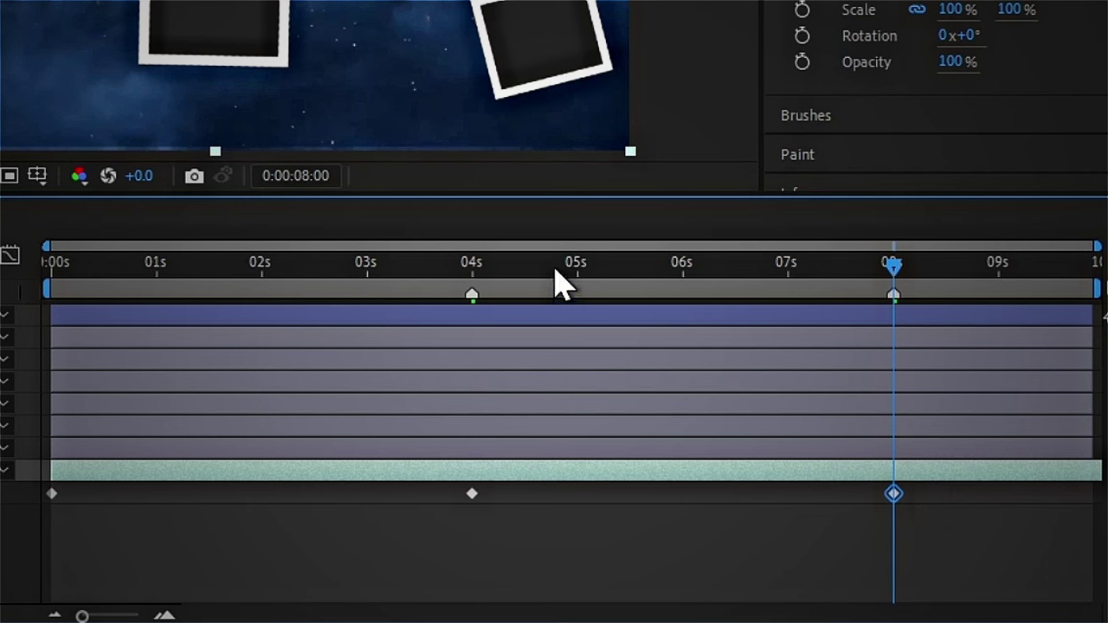
{"action": "key", "text": "space"}
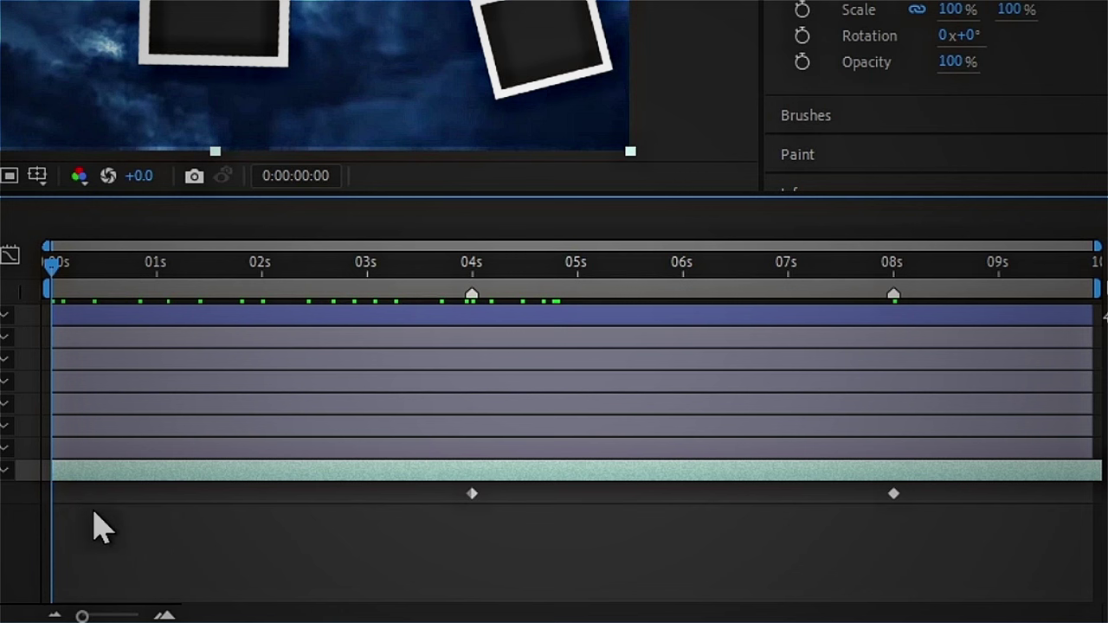
{"action": "key", "text": "Delete"}
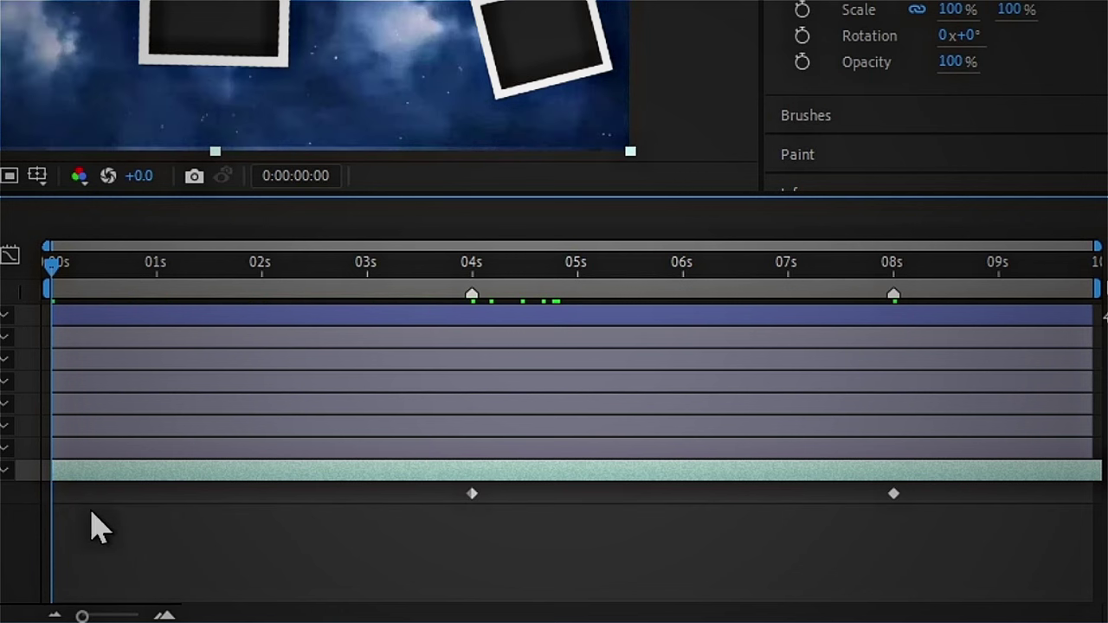
{"action": "key", "text": "ctrl+z"}
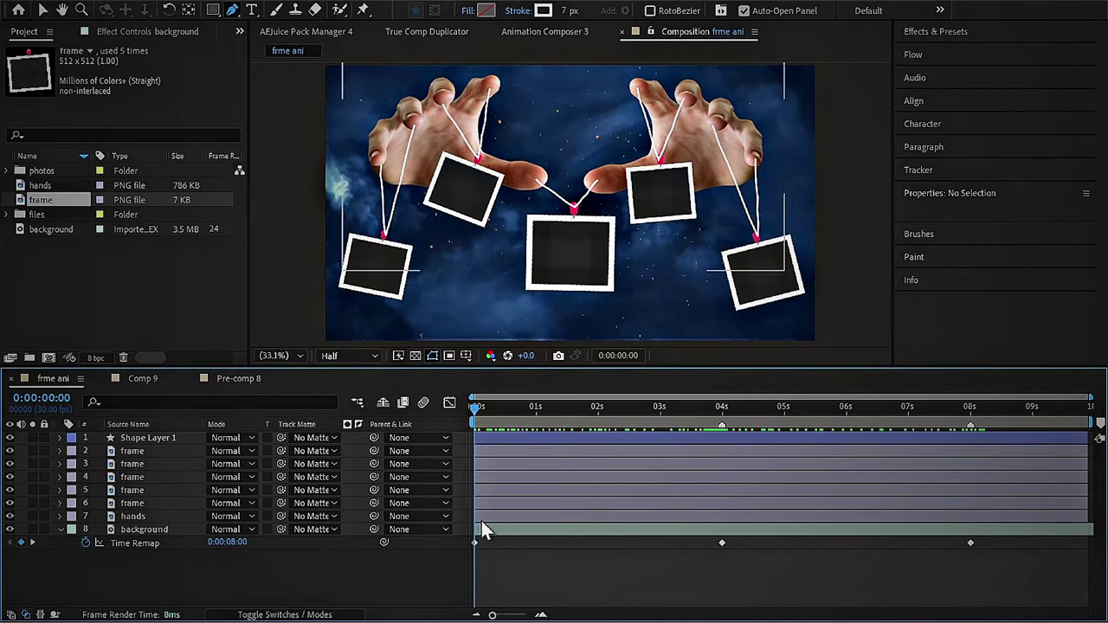
Step: Turn off visibility for layers 1–7 and scrub through the remapped nebula background
{"action": "left_click_drag", "start_coordinate": [481, 521], "coordinate": [504, 448]}
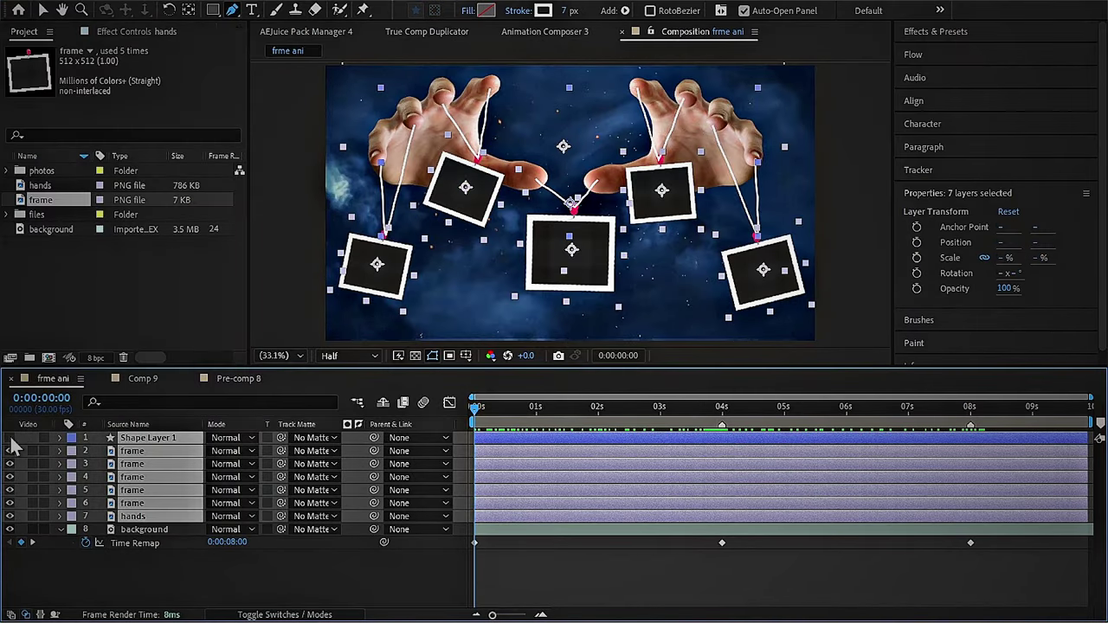
{"action": "left_click", "coordinate": [10, 438]}
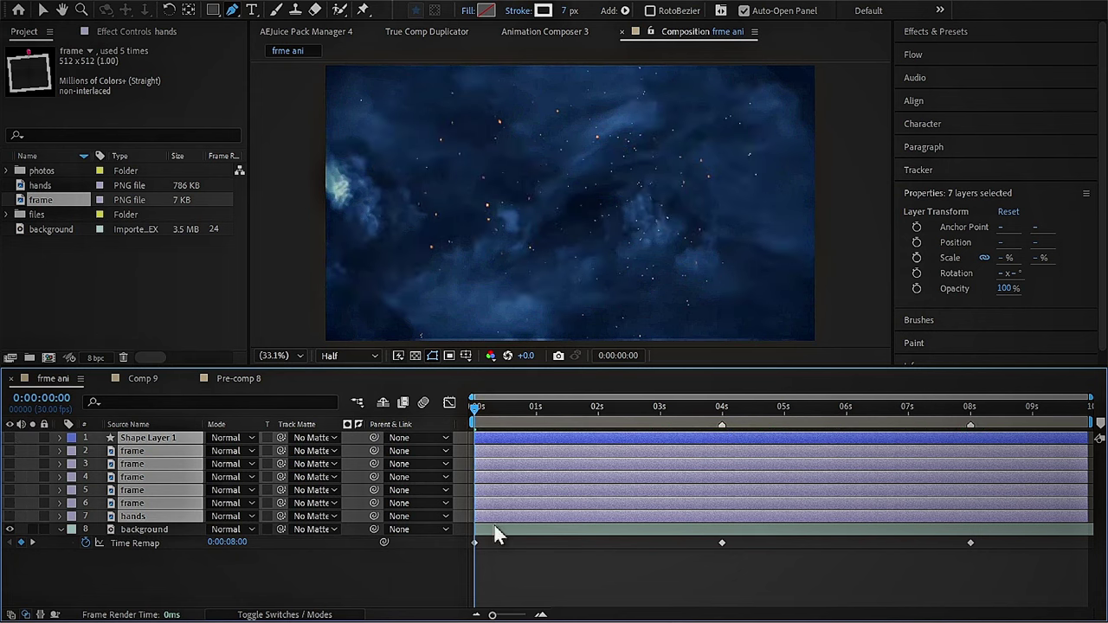
{"action": "mouse_move", "coordinate": [490, 415]}
{"action": "left_mouse_down"}
{"action": "mouse_move", "coordinate": [710, 466]}
{"action": "mouse_move", "coordinate": [923, 461]}
{"action": "left_mouse_up"}
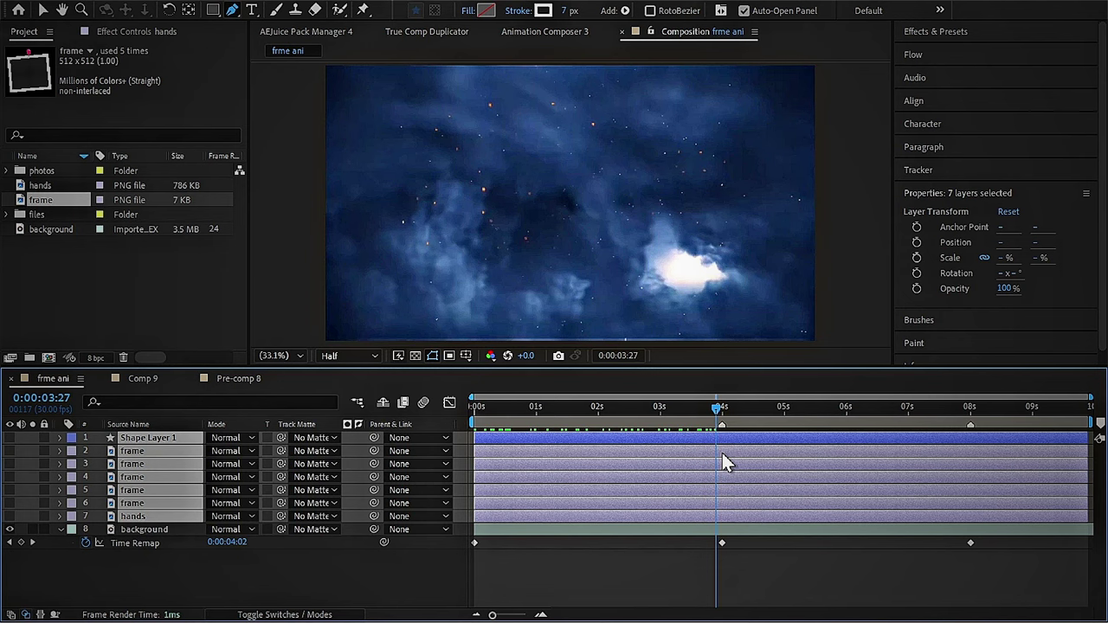
Step: Drag five portrait photos from the Project panel onto the frames in the composition
{"action": "key", "text": "Home"}
{"action": "key", "text": "F2"}
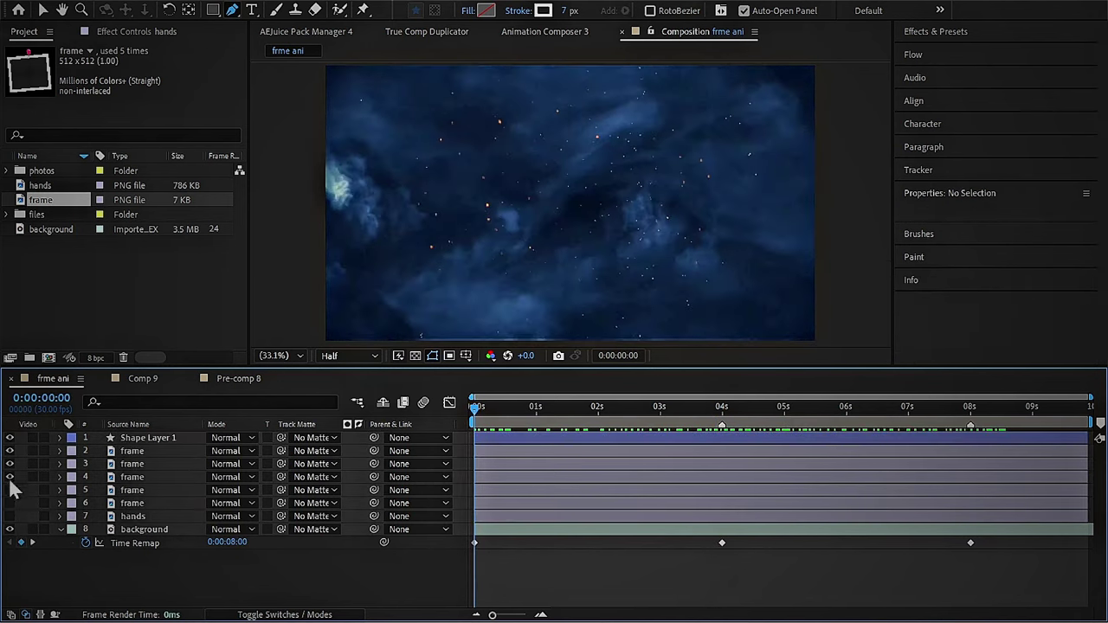
{"action": "left_click_drag", "start_coordinate": [52, 258], "coordinate": [572, 256]}
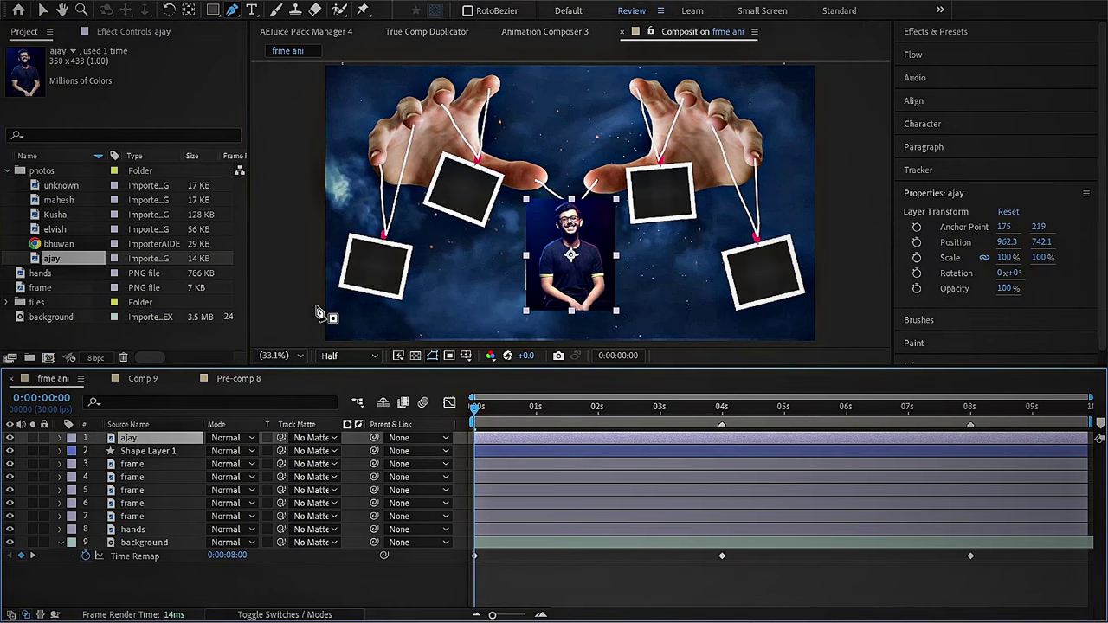
{"action": "left_click", "coordinate": [70, 243]}
{"action": "mouse_move", "coordinate": [70, 242]}
{"action": "left_mouse_down"}
{"action": "mouse_move", "coordinate": [663, 199]}
{"action": "mouse_move", "coordinate": [458, 186]}
{"action": "left_mouse_up"}
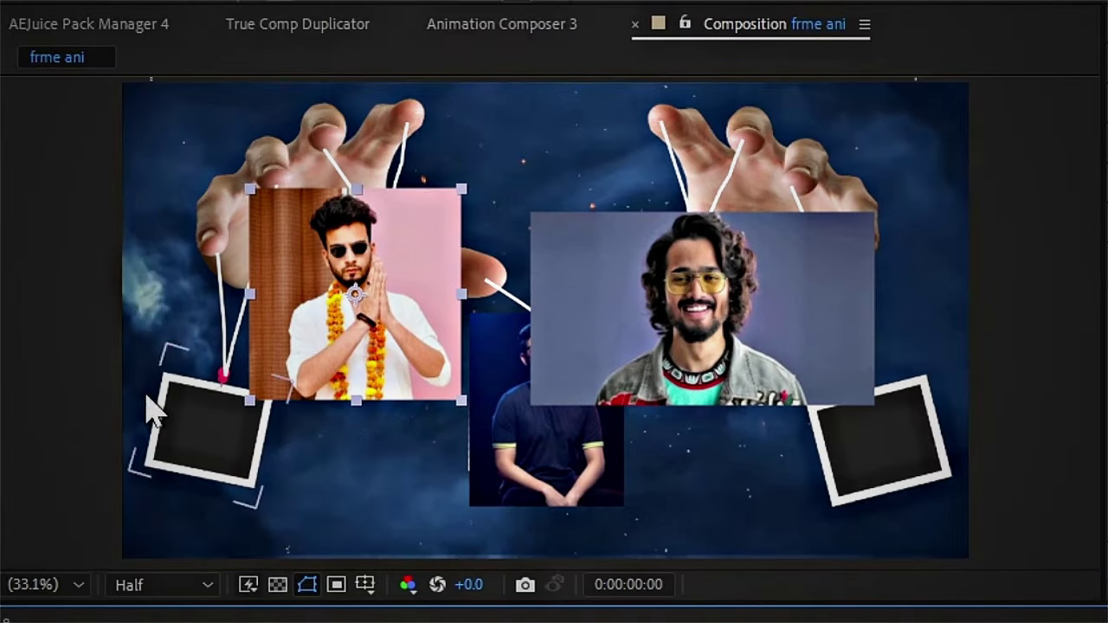
{"action": "left_click_drag", "start_coordinate": [55, 214], "coordinate": [351, 282]}
{"action": "left_click_drag", "start_coordinate": [165, 459], "coordinate": [840, 470]}
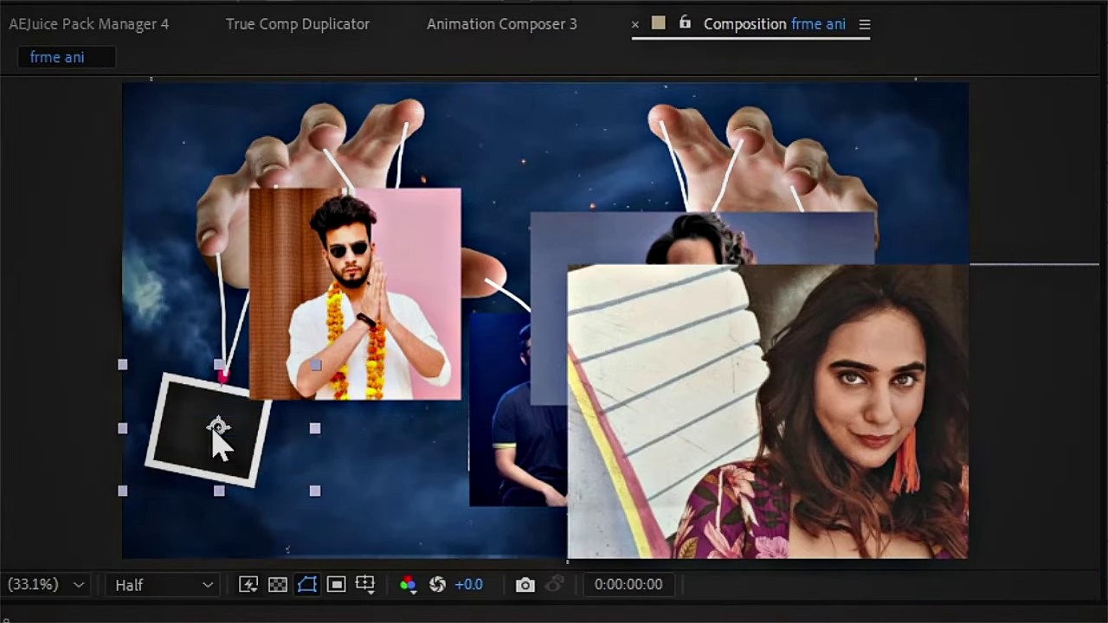
{"action": "left_click_drag", "start_coordinate": [218, 441], "coordinate": [218, 441]}
Step: Set all five portrait layers to 55% opacity
{"action": "left_click", "coordinate": [845, 389]}
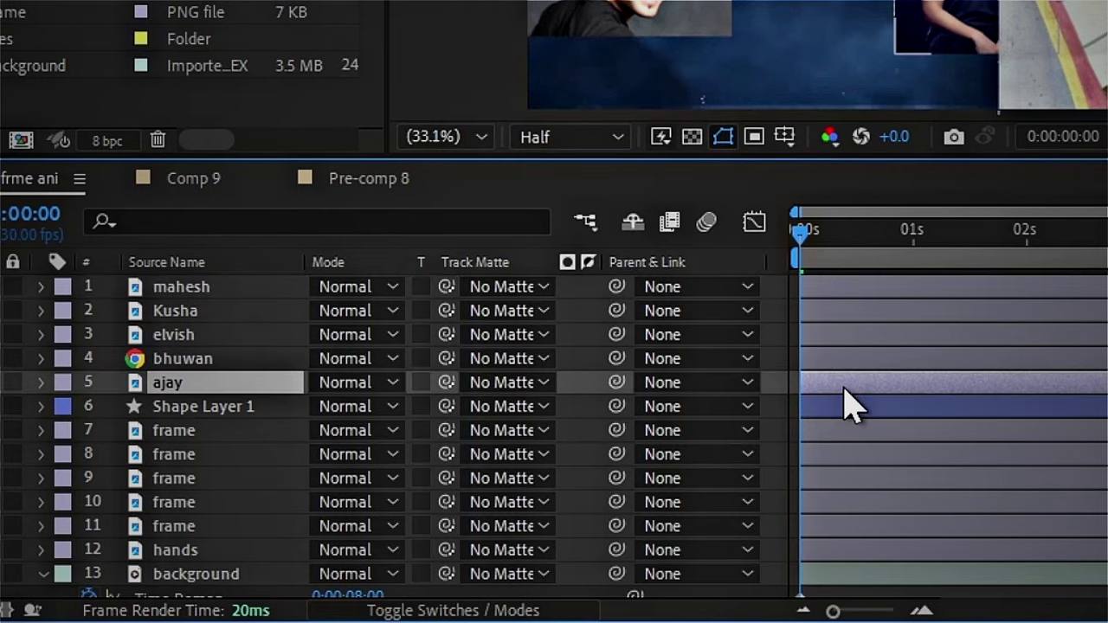
{"action": "left_click", "coordinate": [844, 291], "text": "shift"}
{"action": "key", "text": "t"}
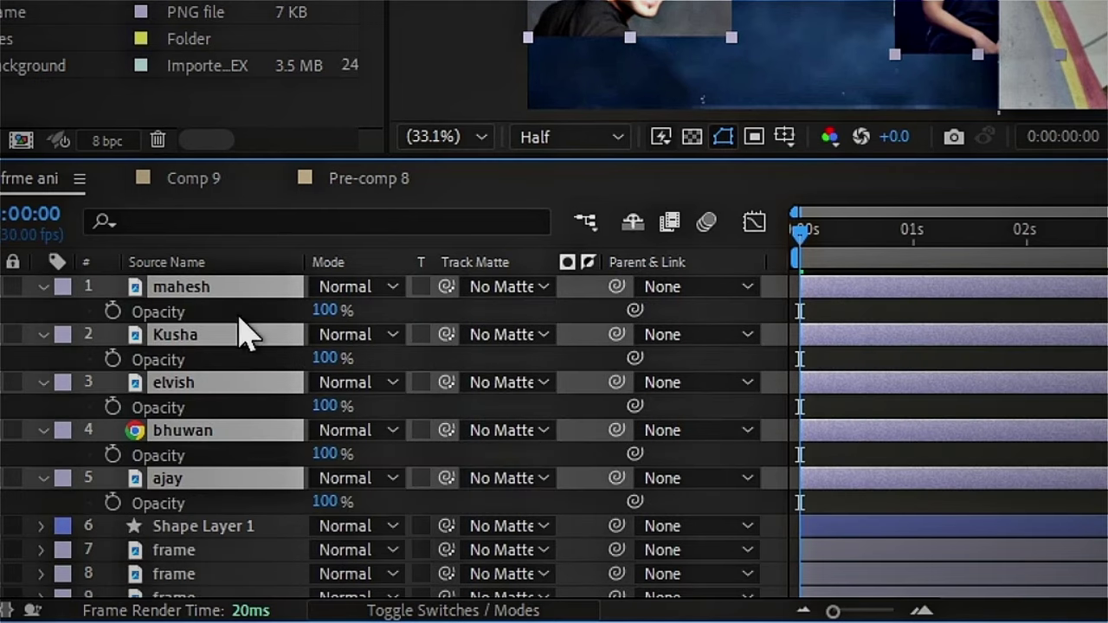
{"action": "left_click_drag", "start_coordinate": [329, 309], "coordinate": [290, 326]}
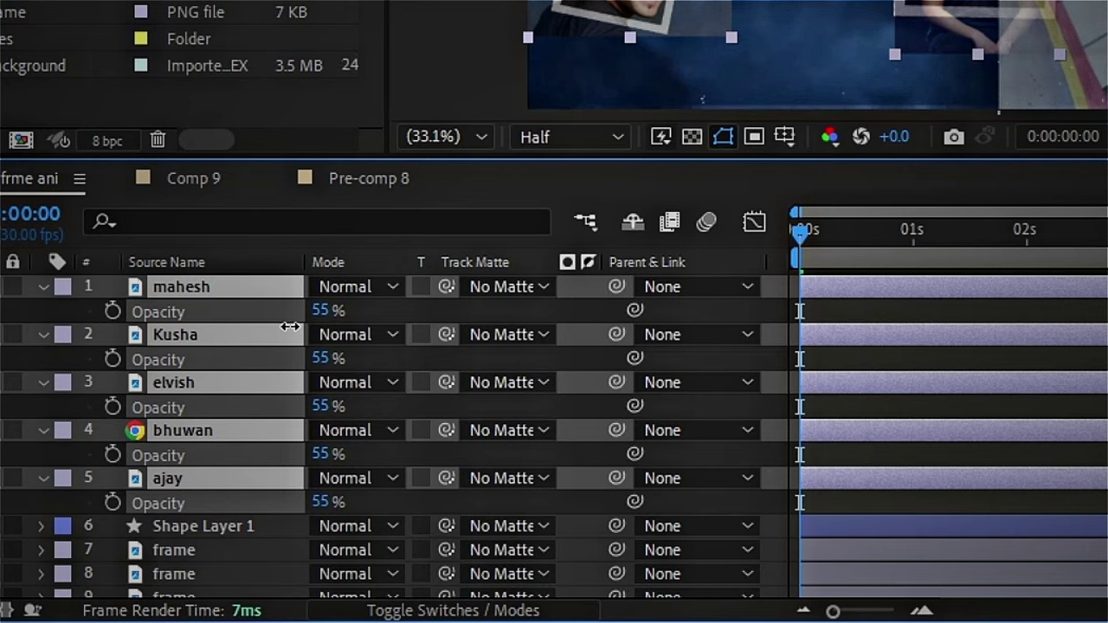
{"action": "left_click", "coordinate": [782, 471]}
Step: Rotate, scale and move each portrait to fit inside its tilted frame
{"action": "left_click_drag", "start_coordinate": [292, 465], "coordinate": [273, 480]}
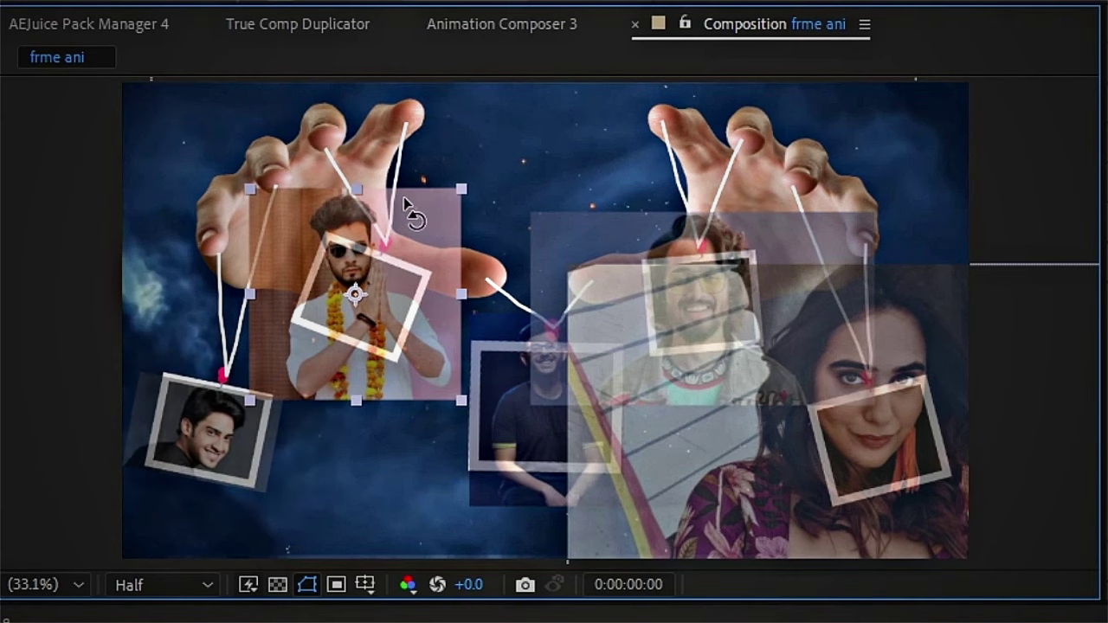
{"action": "left_click_drag", "start_coordinate": [411, 216], "coordinate": [458, 351]}
{"action": "left_click", "coordinate": [879, 472]}
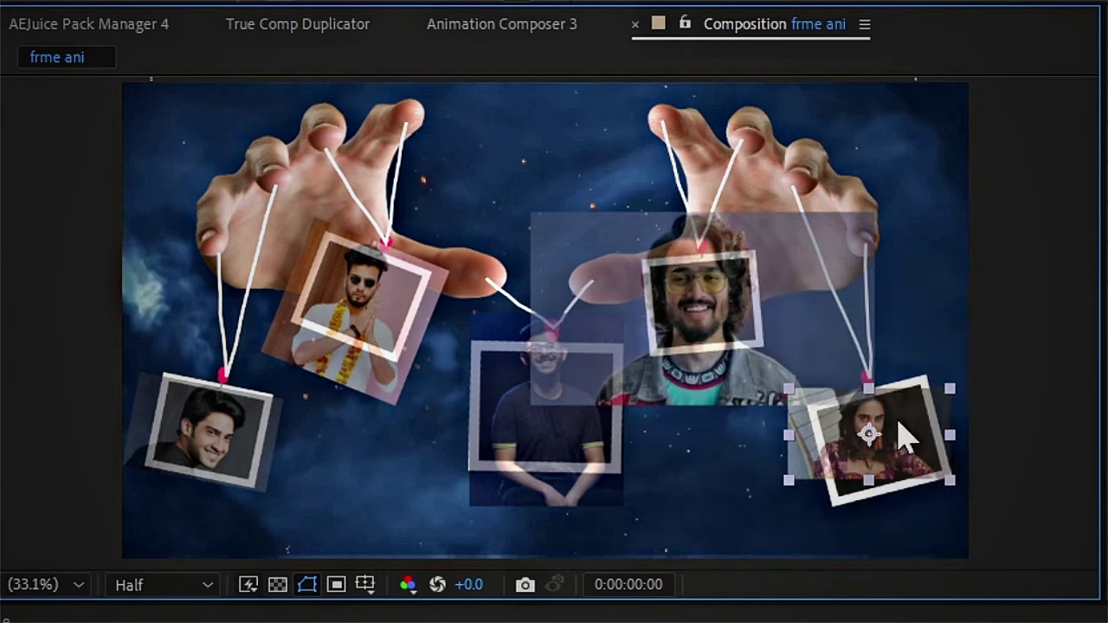
{"action": "left_click_drag", "start_coordinate": [895, 441], "coordinate": [970, 425]}
{"action": "mouse_move", "coordinate": [797, 275]}
{"action": "left_mouse_down"}
{"action": "mouse_move", "coordinate": [787, 359]}
{"action": "mouse_move", "coordinate": [797, 314]}
{"action": "left_mouse_up"}
{"action": "left_click_drag", "start_coordinate": [589, 440], "coordinate": [587, 469]}
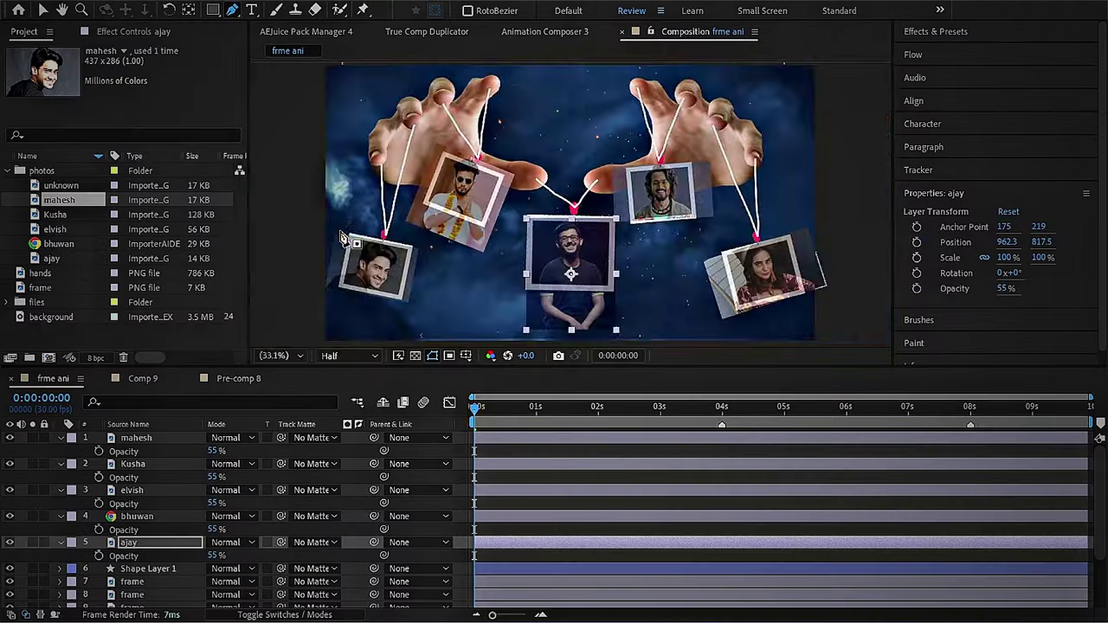
Step: Mask the bottom-left portrait with a four-corner Pen path matching its frame
{"action": "scroll", "coordinate": [364, 276], "scroll_direction": "up", "scroll_amount": 3}
{"action": "mouse_move", "coordinate": [322, 260]}
{"action": "left_mouse_down"}
{"action": "mouse_move", "coordinate": [797, 104]}
{"action": "mouse_move", "coordinate": [814, 78]}
{"action": "left_mouse_up"}
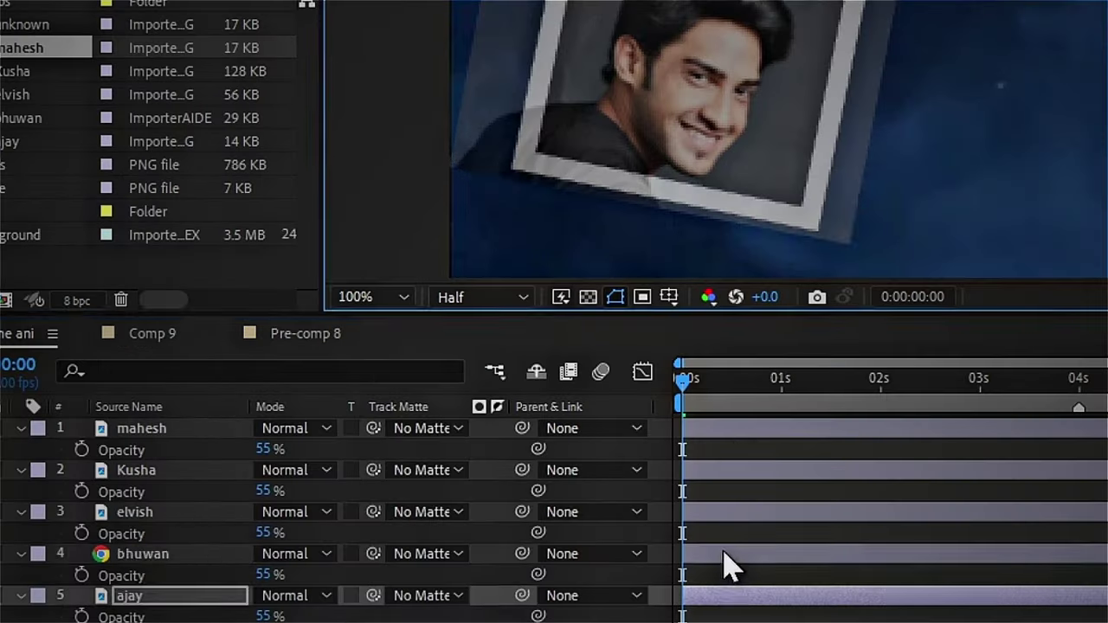
{"action": "left_click", "coordinate": [498, 516]}
{"action": "left_click", "coordinate": [506, 439]}
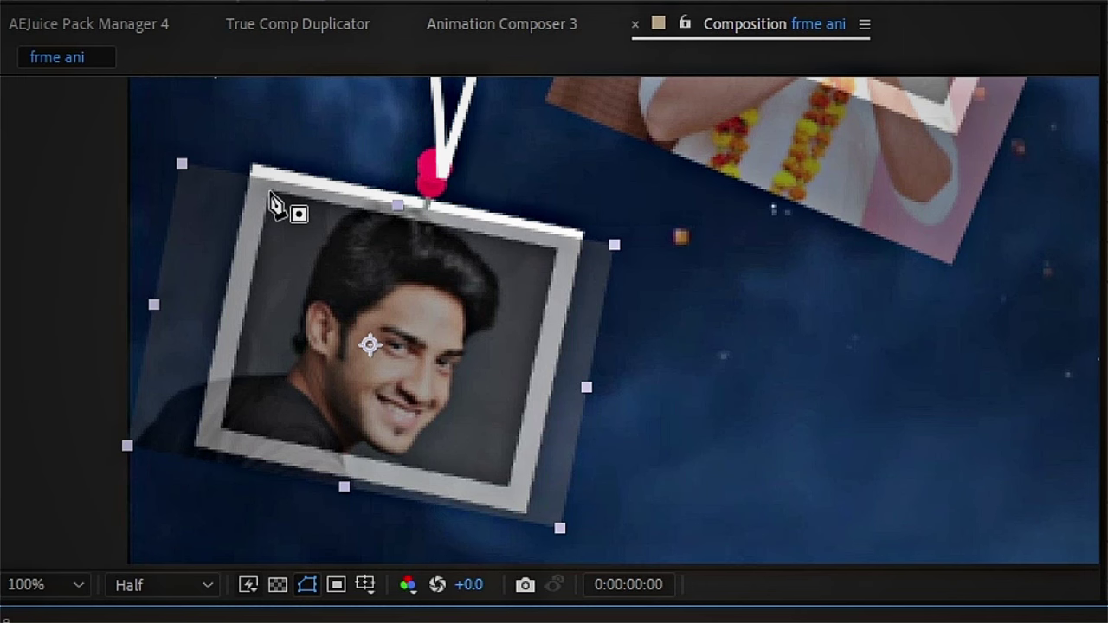
{"action": "left_click", "coordinate": [267, 190]}
{"action": "left_click", "coordinate": [215, 428]}
{"action": "left_click", "coordinate": [505, 490]}
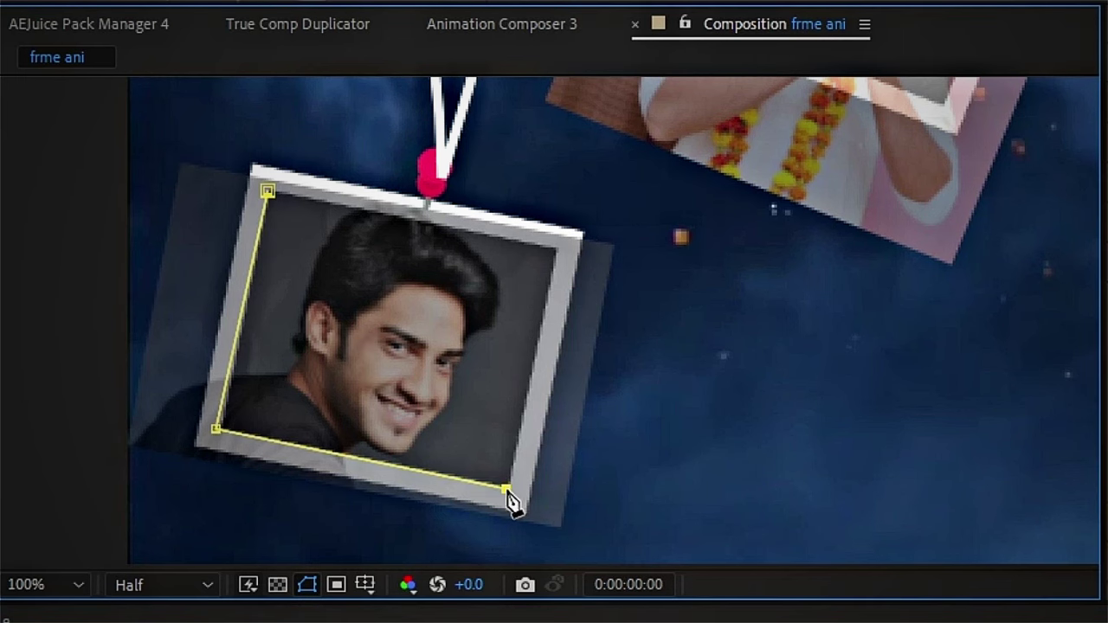
{"action": "left_click", "coordinate": [578, 238]}
{"action": "left_click", "coordinate": [267, 191]}
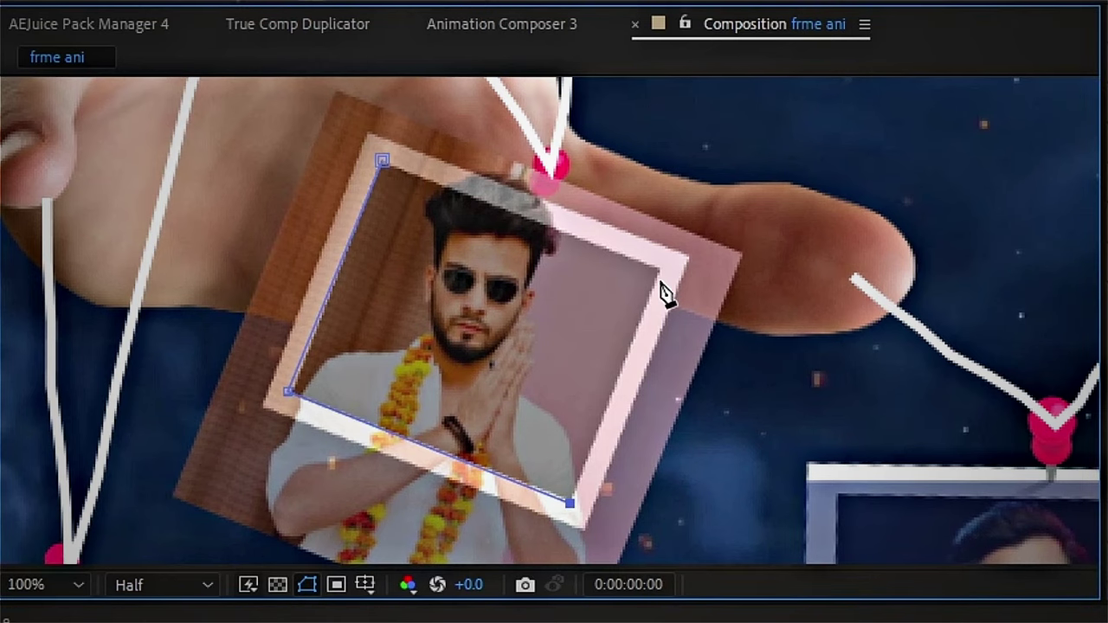
Step: Draw corner-point masks around the remaining portraits so each fits its frame
{"action": "left_click", "coordinate": [248, 176]}
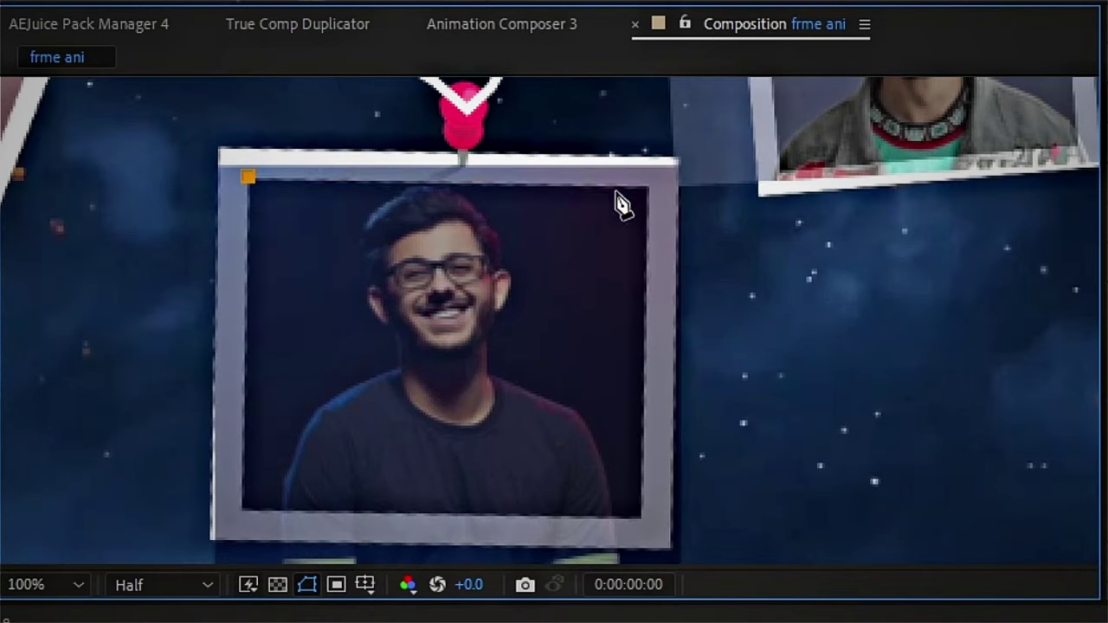
{"action": "left_click", "coordinate": [649, 186]}
{"action": "left_click", "coordinate": [643, 519]}
{"action": "left_click", "coordinate": [240, 521]}
{"action": "left_click", "coordinate": [248, 177]}
{"action": "left_click", "coordinate": [425, 241]}
{"action": "left_click", "coordinate": [719, 212]}
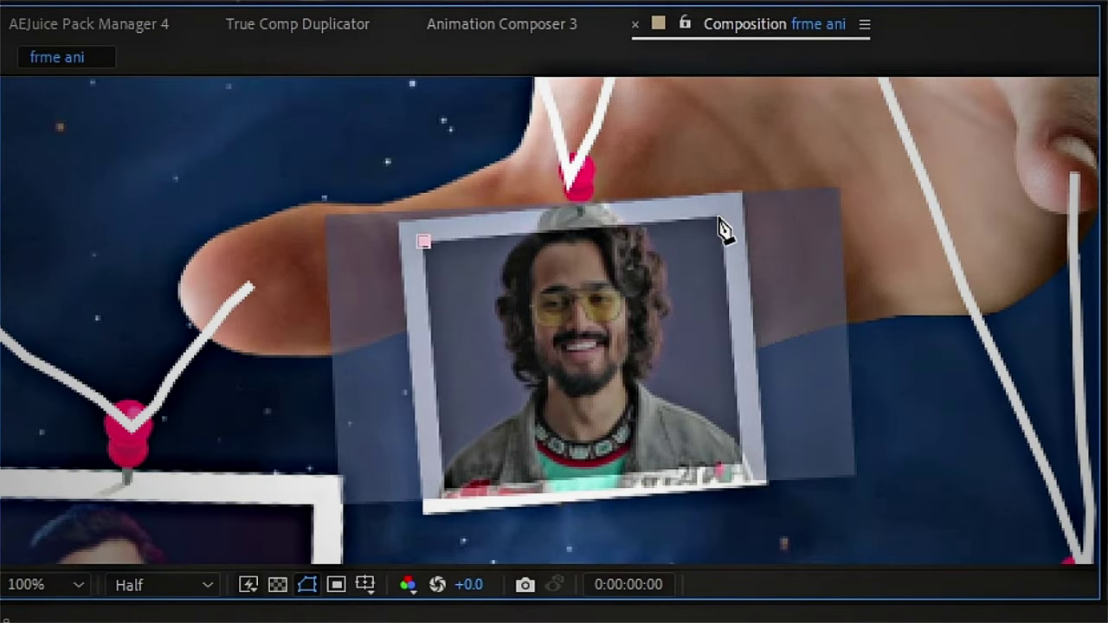
{"action": "left_click", "coordinate": [745, 463]}
{"action": "left_click", "coordinate": [396, 505]}
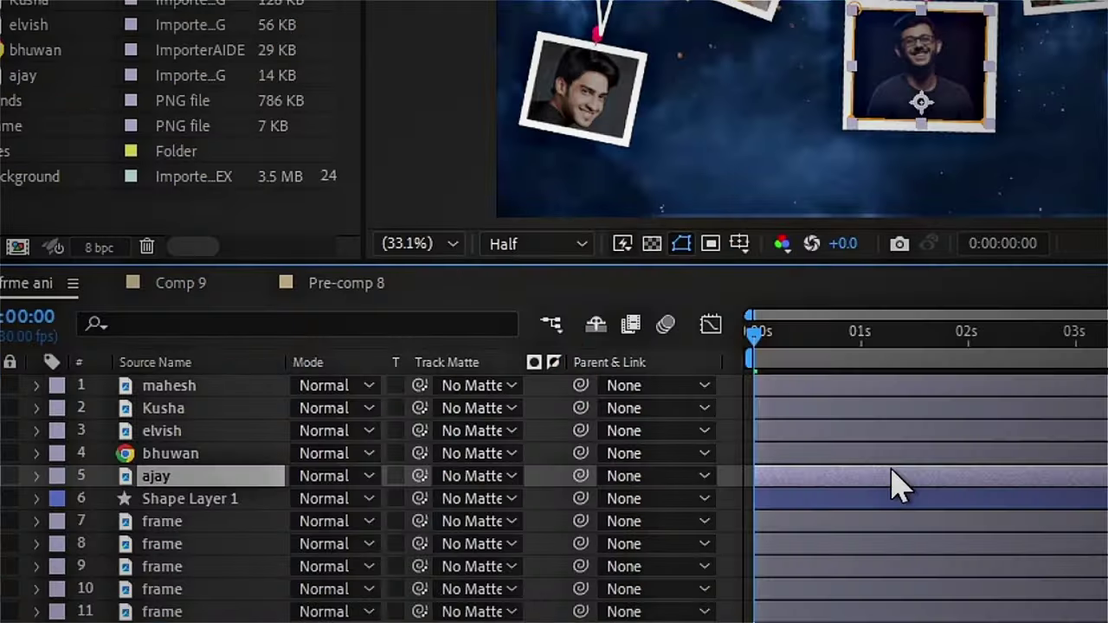
Step: Return the five portrait layers to 100% opacity and collapse their properties
{"action": "left_click", "coordinate": [899, 394], "text": "shift"}
{"action": "key", "text": "t"}
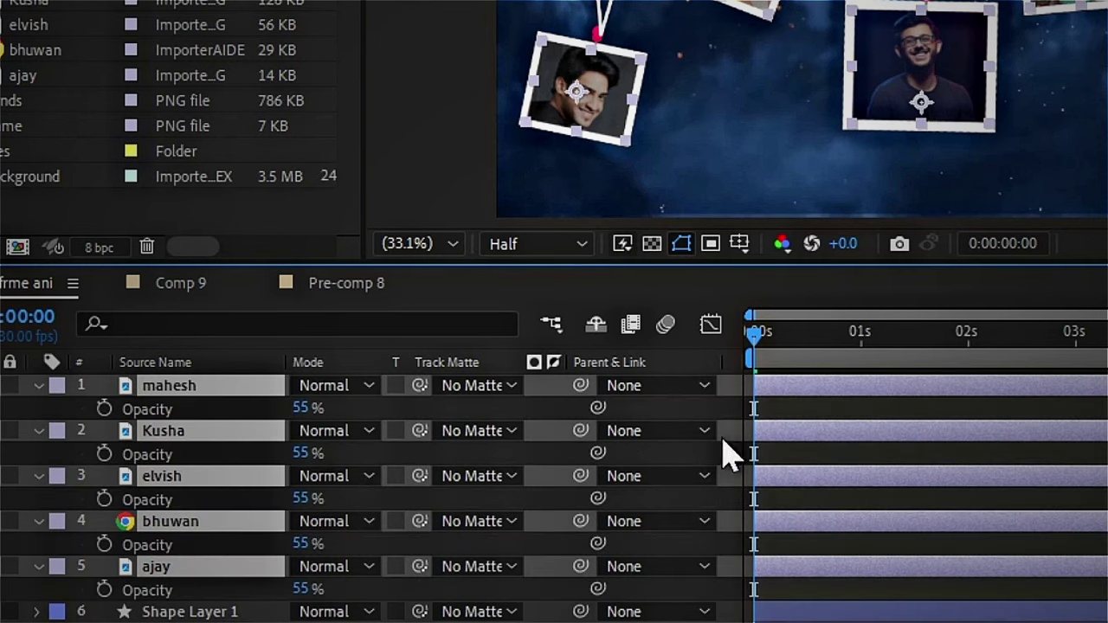
{"action": "left_click_drag", "start_coordinate": [305, 408], "coordinate": [398, 408]}
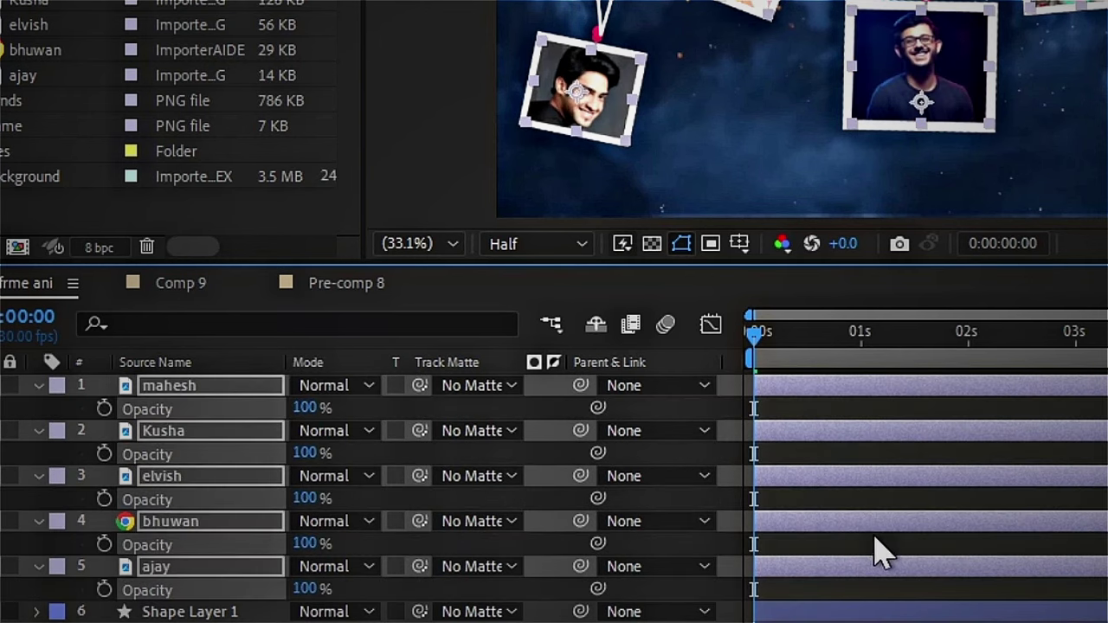
{"action": "key", "text": "F2"}
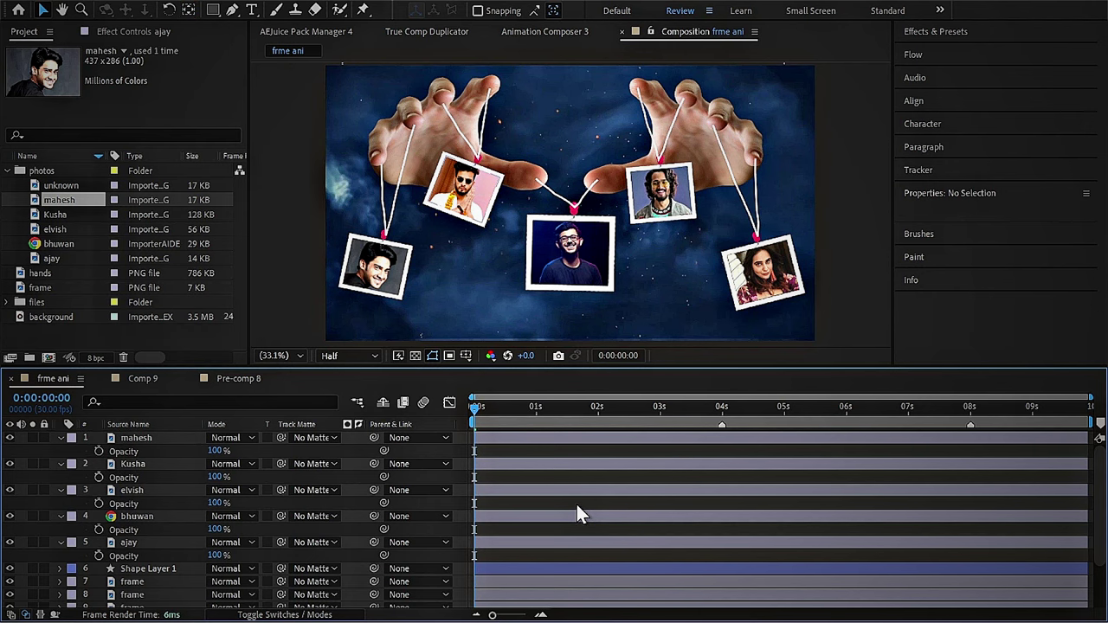
{"action": "key", "text": "u"}
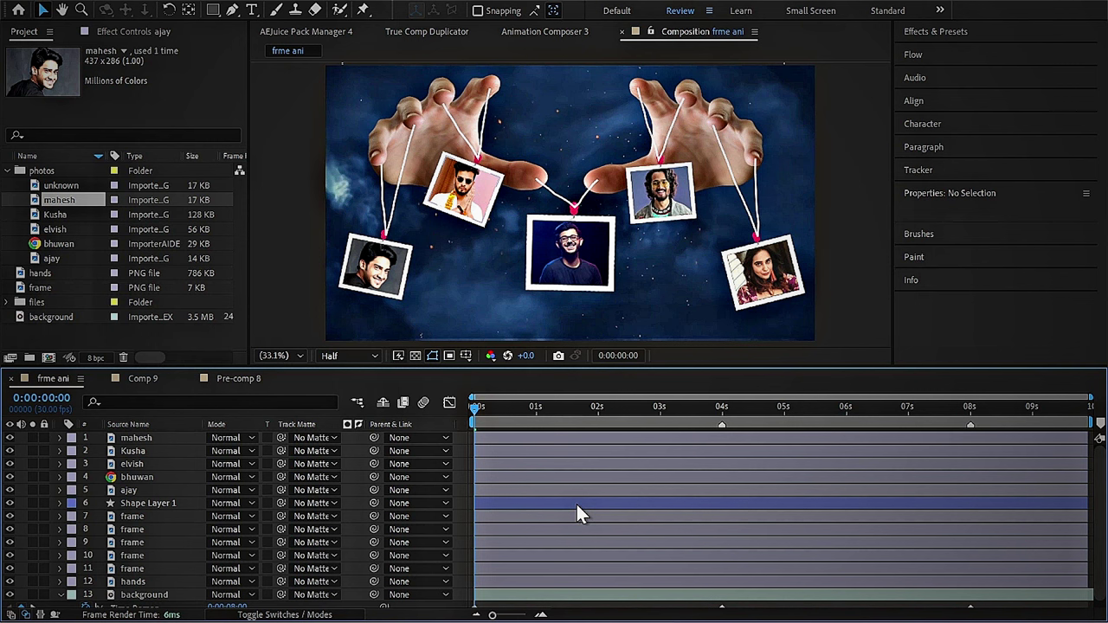
Step: Rename the frame layers frame a, b, e, m and k
{"action": "left_click", "coordinate": [151, 568]}
{"action": "right_click", "coordinate": [150, 569]}
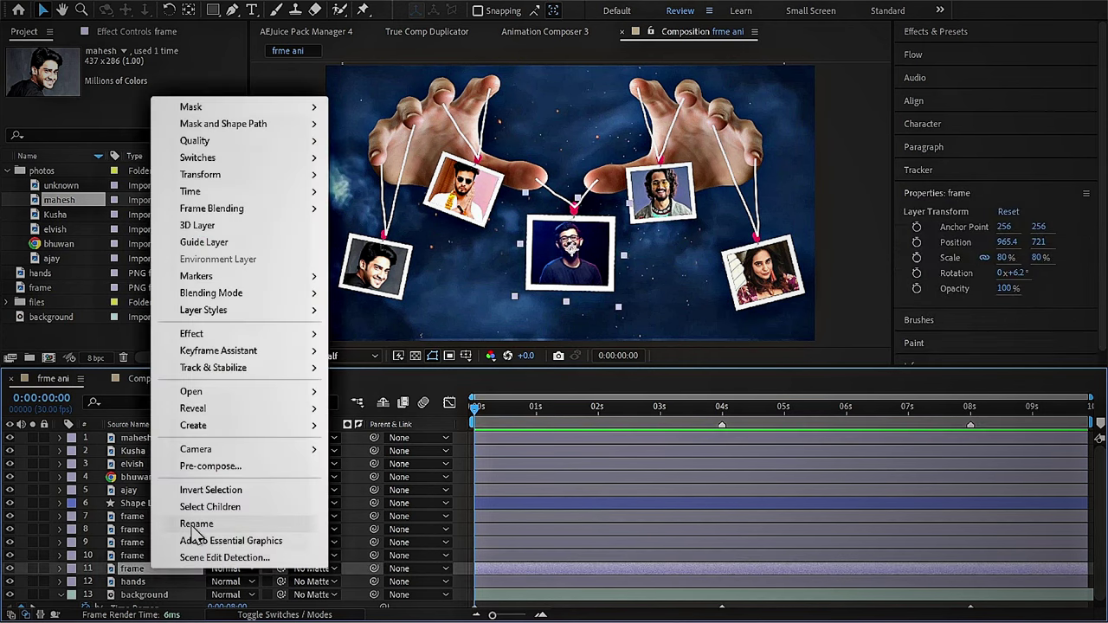
{"action": "left_click", "coordinate": [195, 524]}
{"action": "key", "text": "Right"}
{"action": "type", "text": "a"}
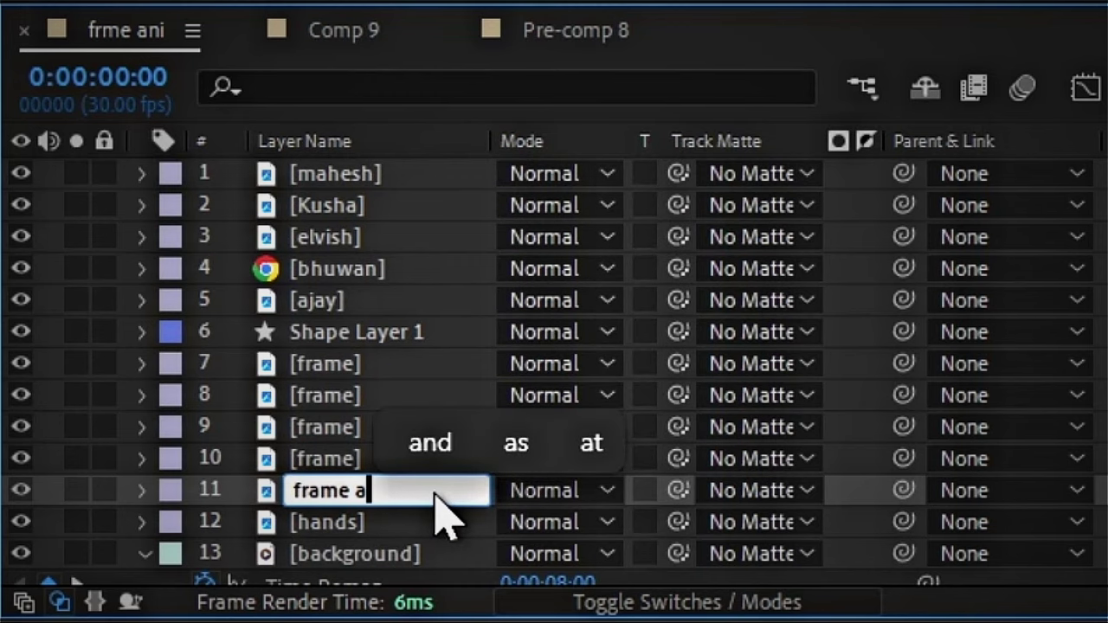
{"action": "left_click", "coordinate": [299, 463]}
{"action": "key", "text": "Return"}
{"action": "key", "text": "Right"}
{"action": "type", "text": "b"}
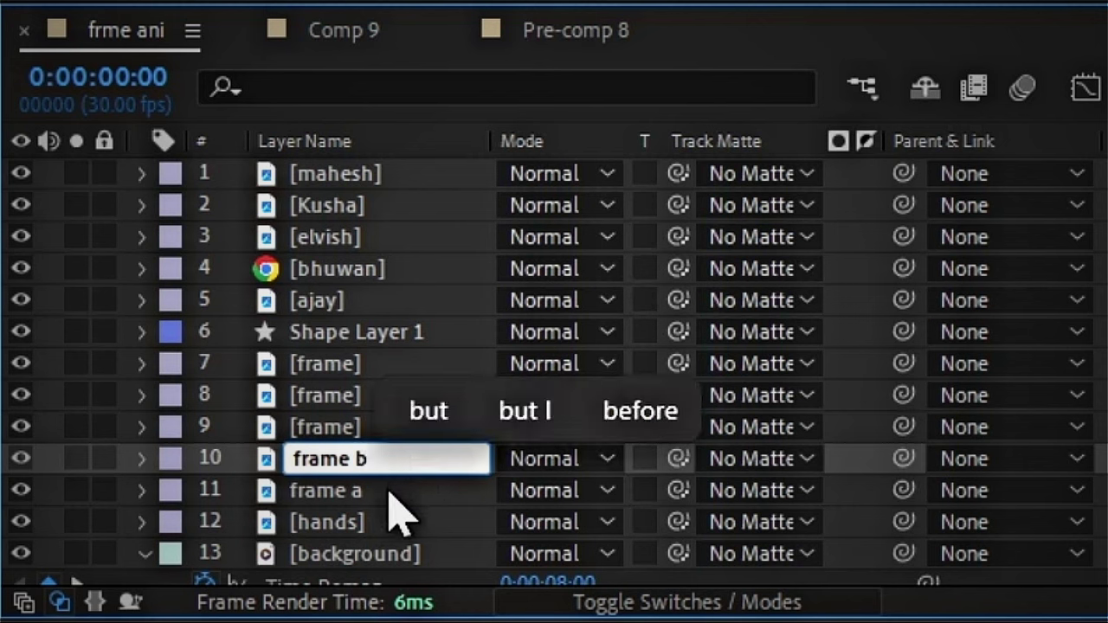
{"action": "key", "text": "shift+Tab"}
{"action": "key", "text": "Right"}
{"action": "type", "text": "e"}
{"action": "key", "text": "shift+Tab"}
{"action": "key", "text": "Right"}
{"action": "type", "text": "m k"}
{"action": "left_click", "coordinate": [364, 420]}
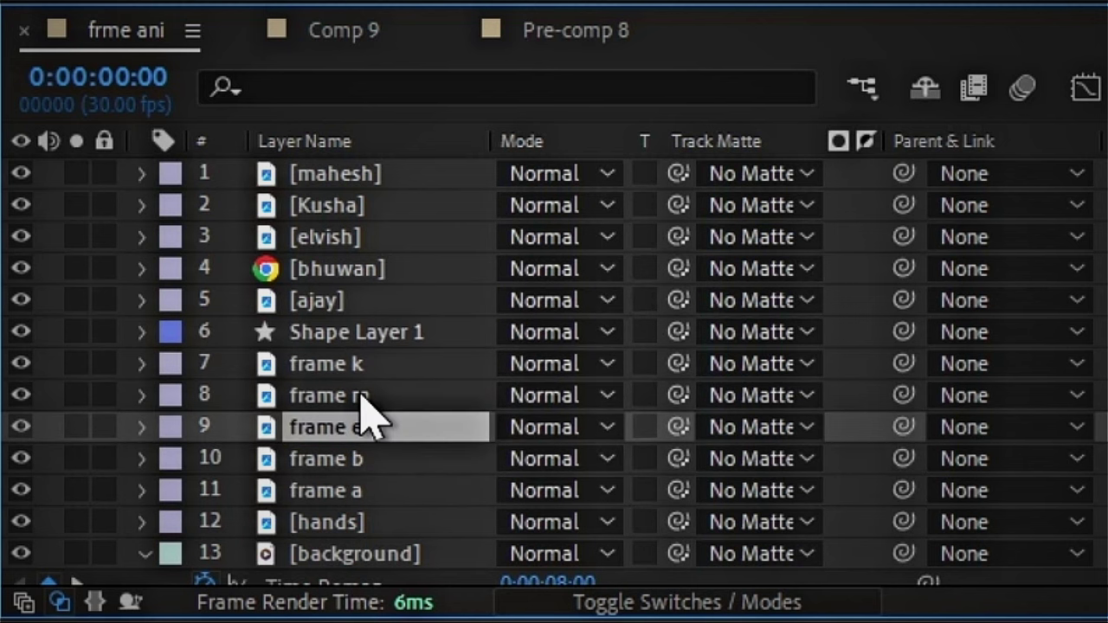
Step: Parent each portrait layer to its matching frame layer: m, k, e, b and a
{"action": "left_click", "coordinate": [353, 175]}
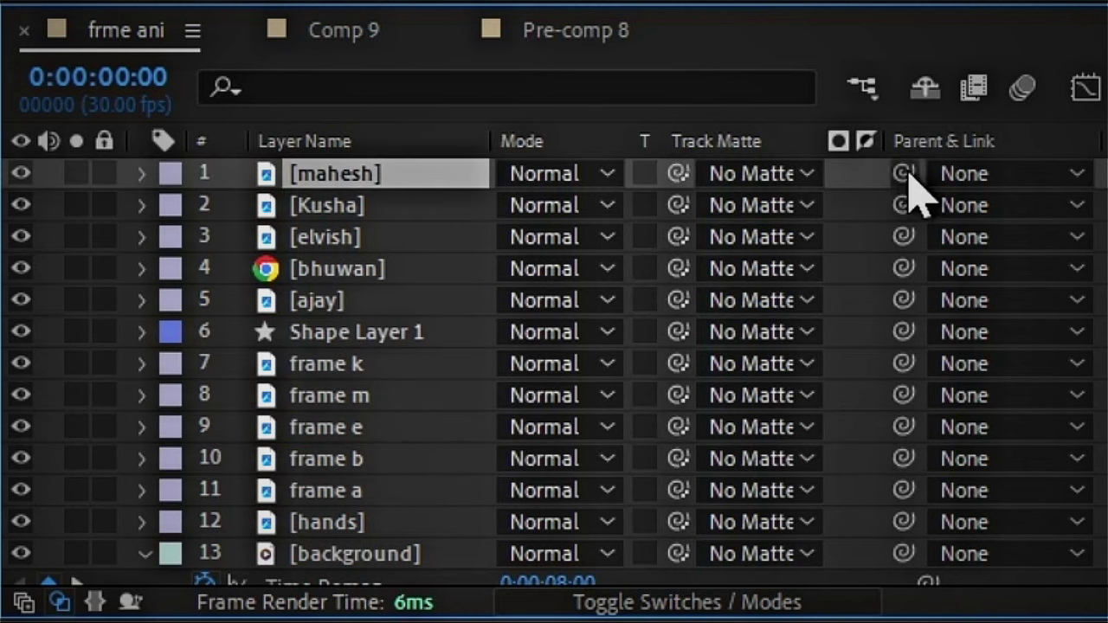
{"action": "mouse_move", "coordinate": [905, 173]}
{"action": "left_mouse_down"}
{"action": "mouse_move", "coordinate": [361, 371]}
{"action": "mouse_move", "coordinate": [382, 399]}
{"action": "left_mouse_up"}
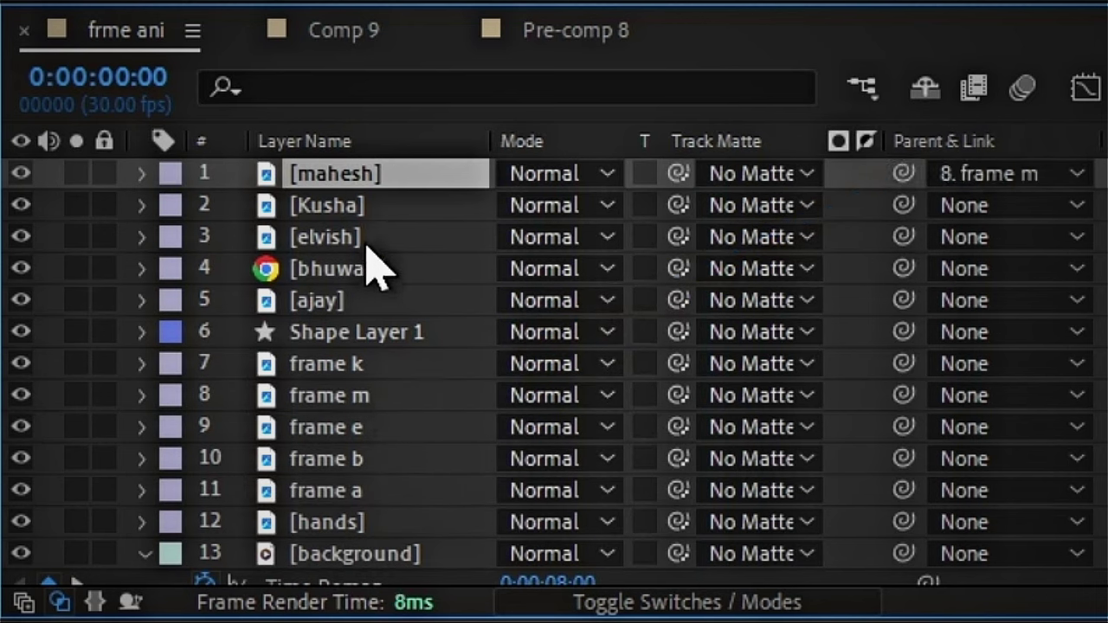
{"action": "left_click", "coordinate": [376, 211]}
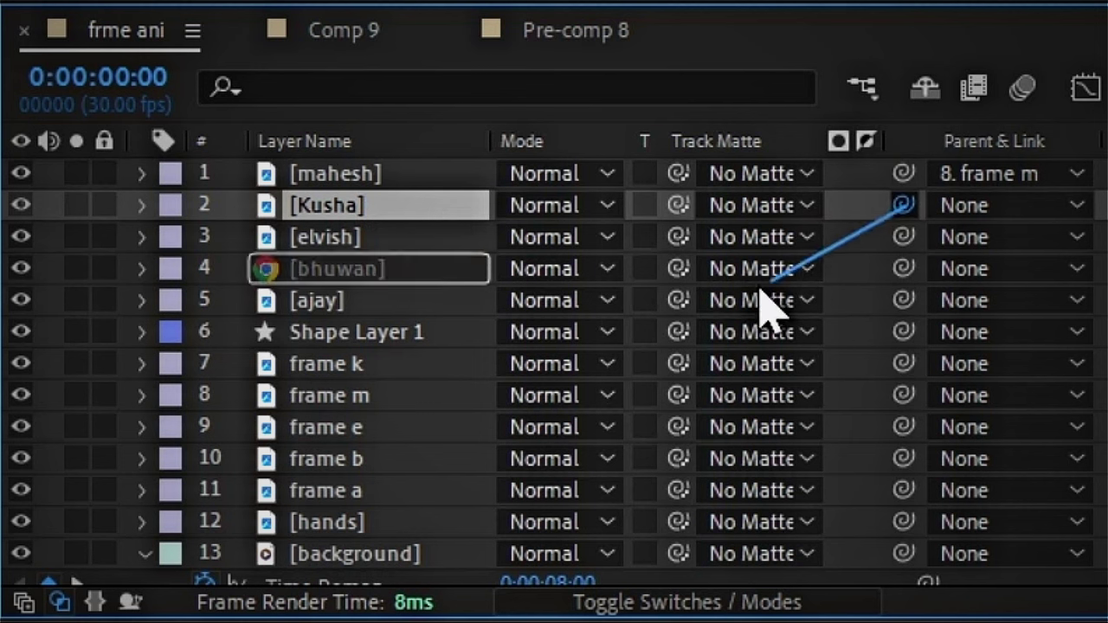
{"action": "left_click_drag", "start_coordinate": [902, 206], "coordinate": [363, 362]}
{"action": "left_click_drag", "start_coordinate": [902, 237], "coordinate": [395, 429]}
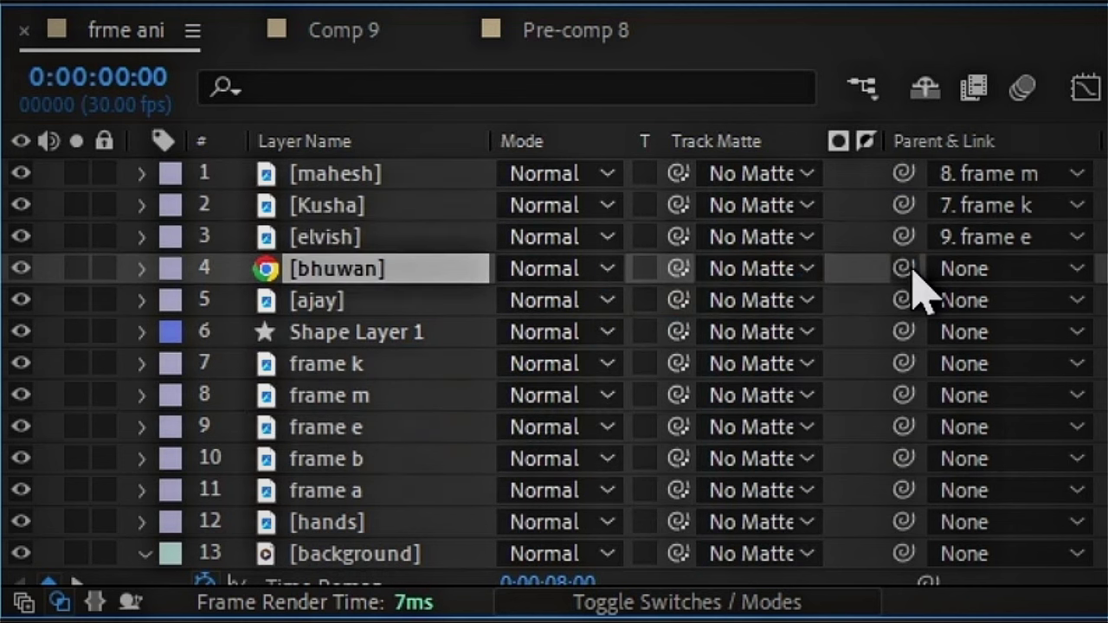
{"action": "left_click_drag", "start_coordinate": [902, 269], "coordinate": [364, 463]}
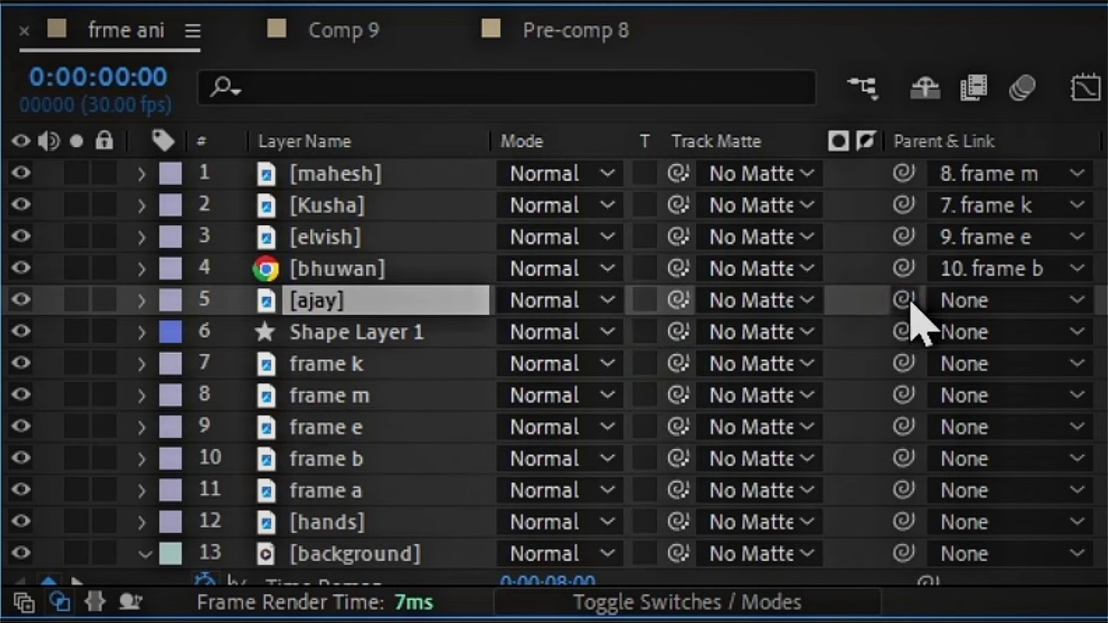
{"action": "mouse_move", "coordinate": [902, 300]}
{"action": "left_mouse_down"}
{"action": "mouse_move", "coordinate": [363, 492]}
{"action": "mouse_move", "coordinate": [361, 508]}
{"action": "left_mouse_up"}
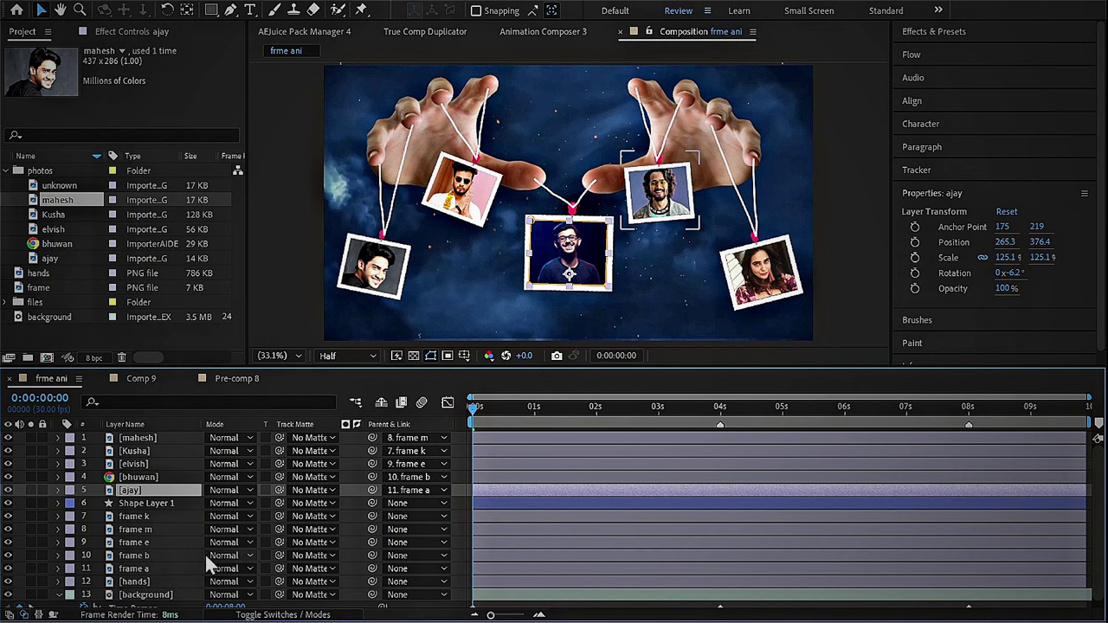
Step: Show the layer switches and move frame a's anchor point up to its pin
{"action": "left_click", "coordinate": [258, 615]}
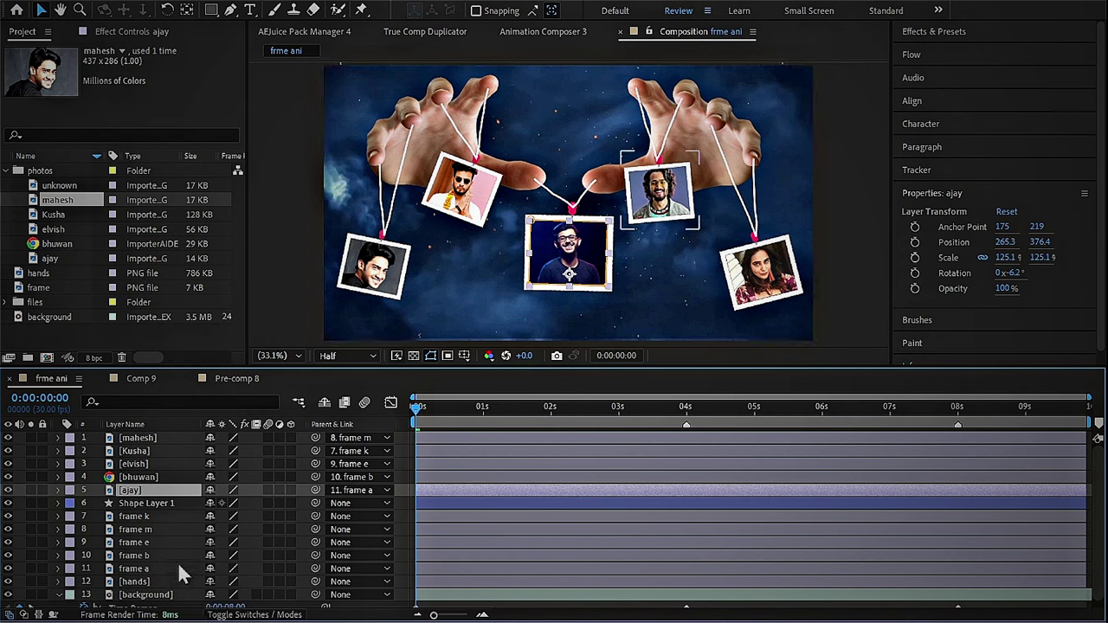
{"action": "key", "text": "F2"}
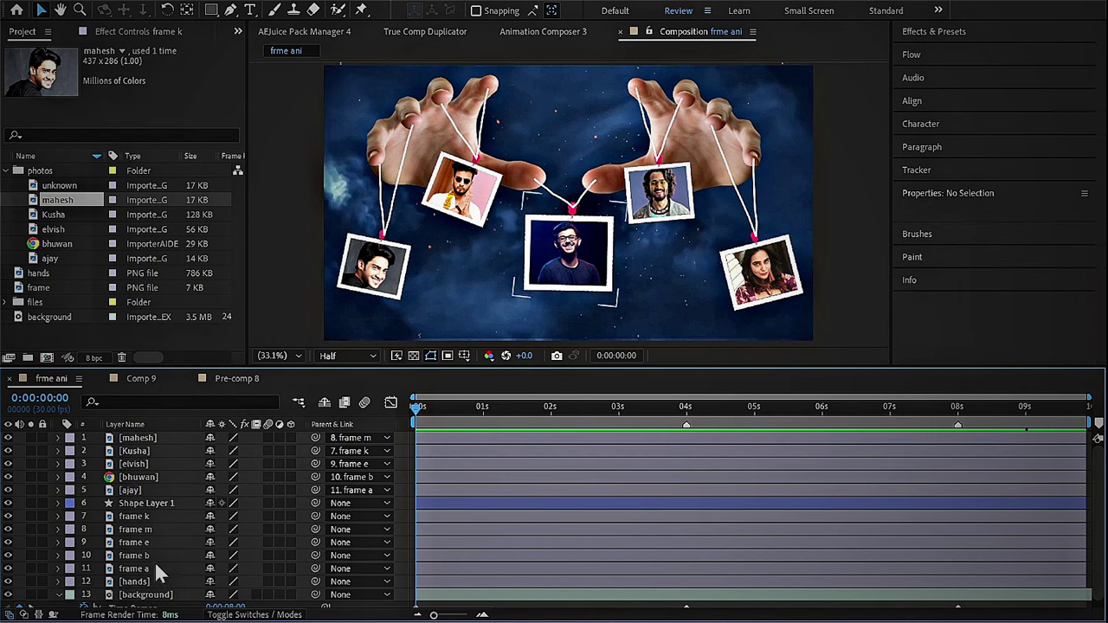
{"action": "left_click", "coordinate": [158, 570]}
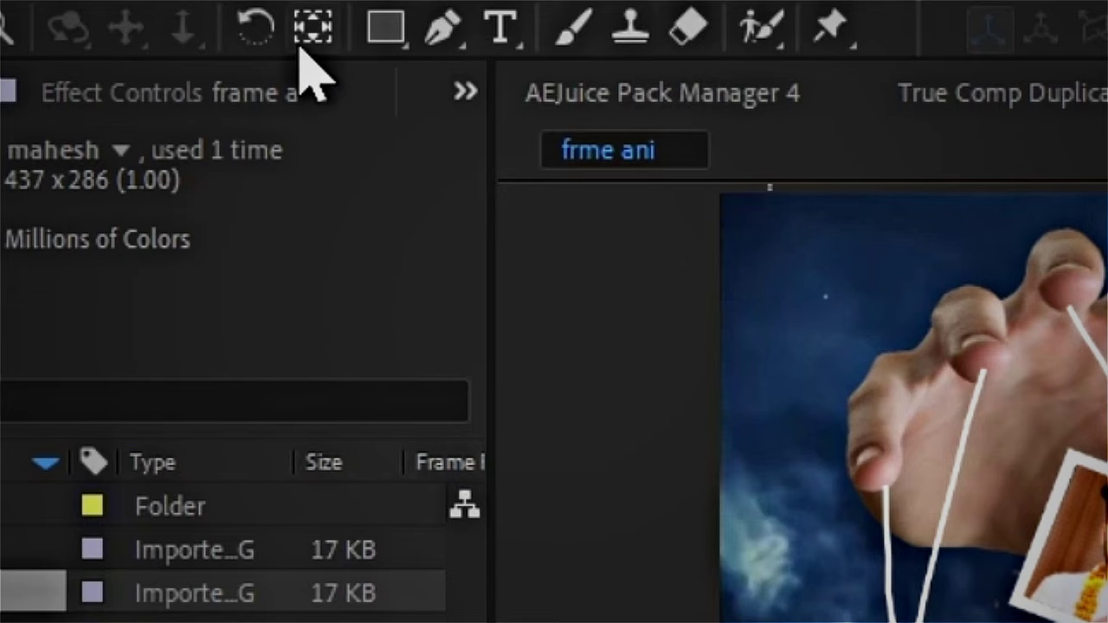
{"action": "left_click", "coordinate": [305, 33]}
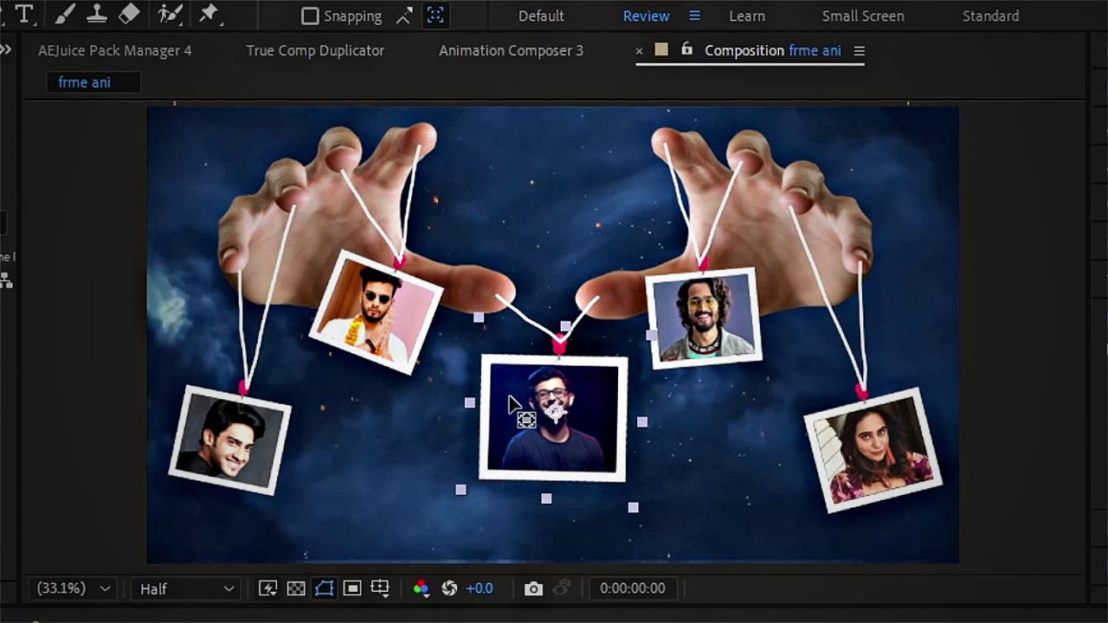
{"action": "left_click_drag", "start_coordinate": [559, 407], "coordinate": [557, 340]}
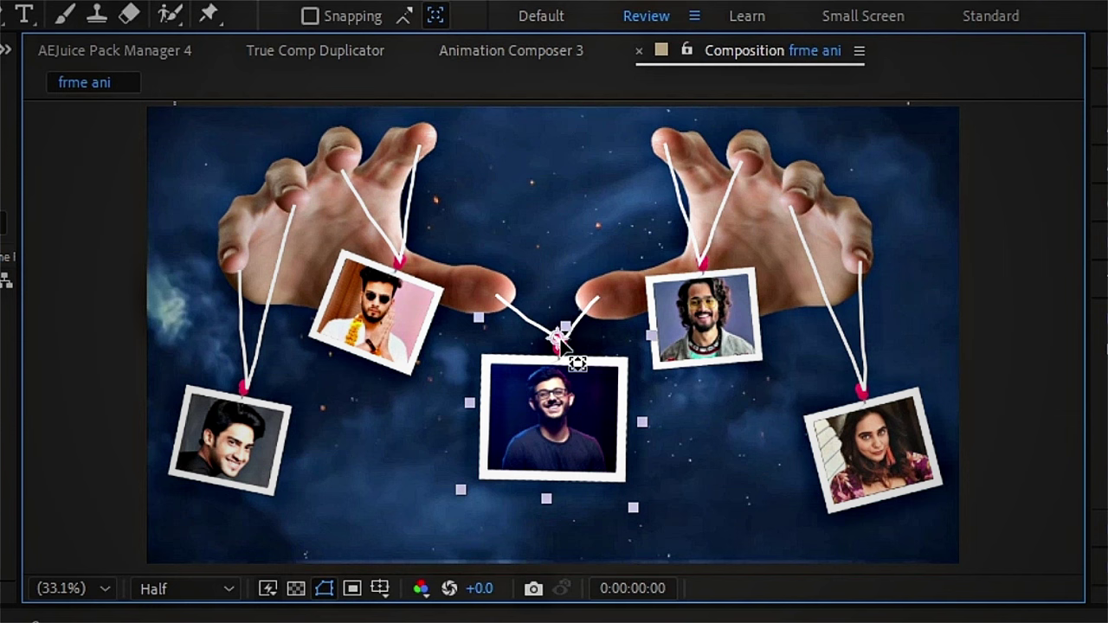
Step: Move the right, pink, far-left and far-right frames' anchor points up to their pins
{"action": "left_click", "coordinate": [703, 316]}
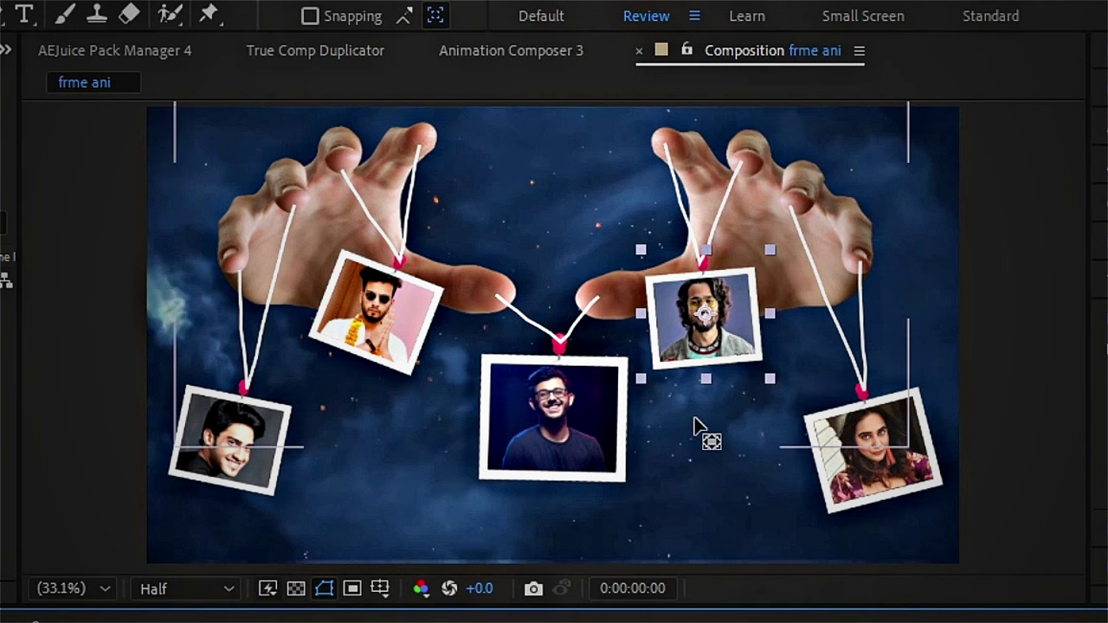
{"action": "left_click_drag", "start_coordinate": [705, 315], "coordinate": [704, 261]}
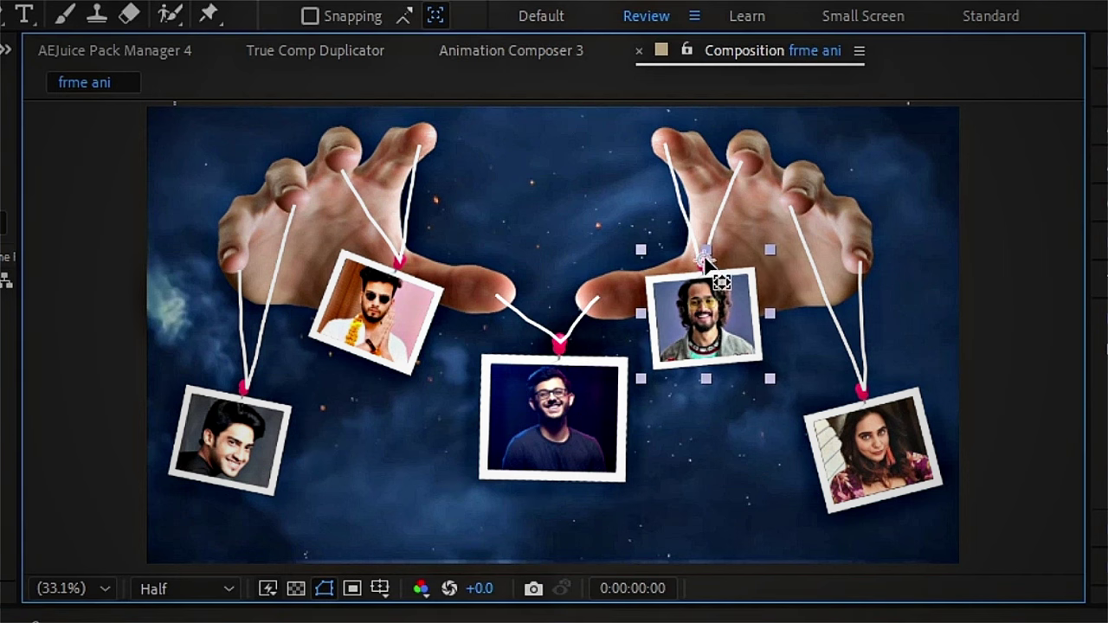
{"action": "left_click", "coordinate": [394, 286]}
{"action": "left_click_drag", "start_coordinate": [394, 281], "coordinate": [398, 261]}
{"action": "left_click", "coordinate": [234, 443]}
{"action": "left_click_drag", "start_coordinate": [233, 443], "coordinate": [250, 394]}
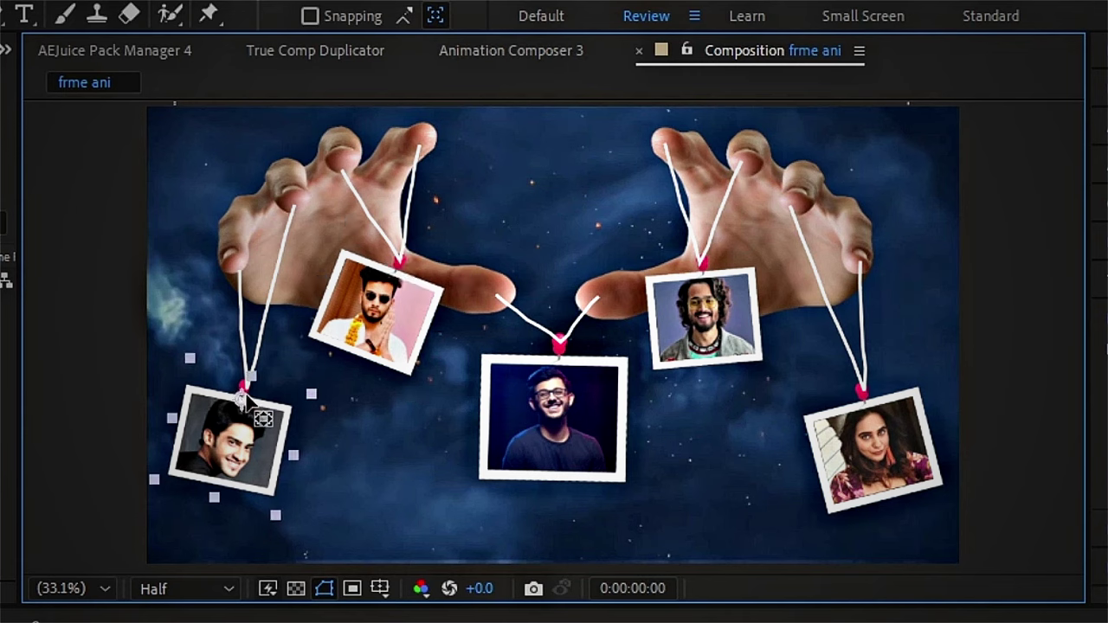
{"action": "left_click", "coordinate": [866, 453]}
{"action": "left_click_drag", "start_coordinate": [865, 452], "coordinate": [863, 391]}
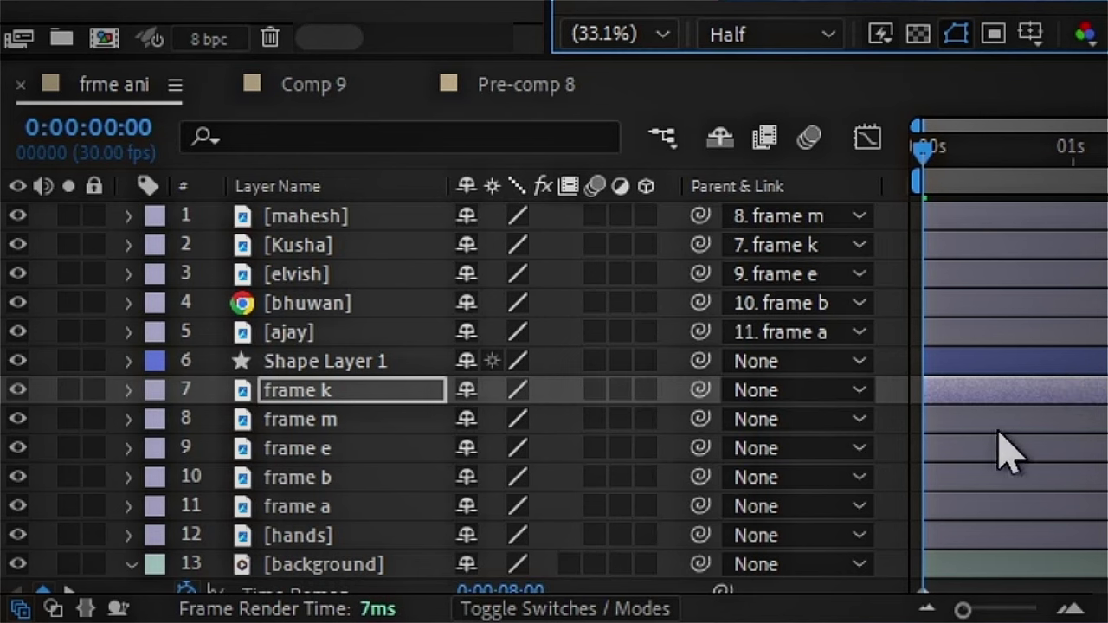
Step: Give frame a's Rotation a wiggle(1,10) expression and preview the sway
{"action": "left_click", "coordinate": [321, 517], "text": "shift"}
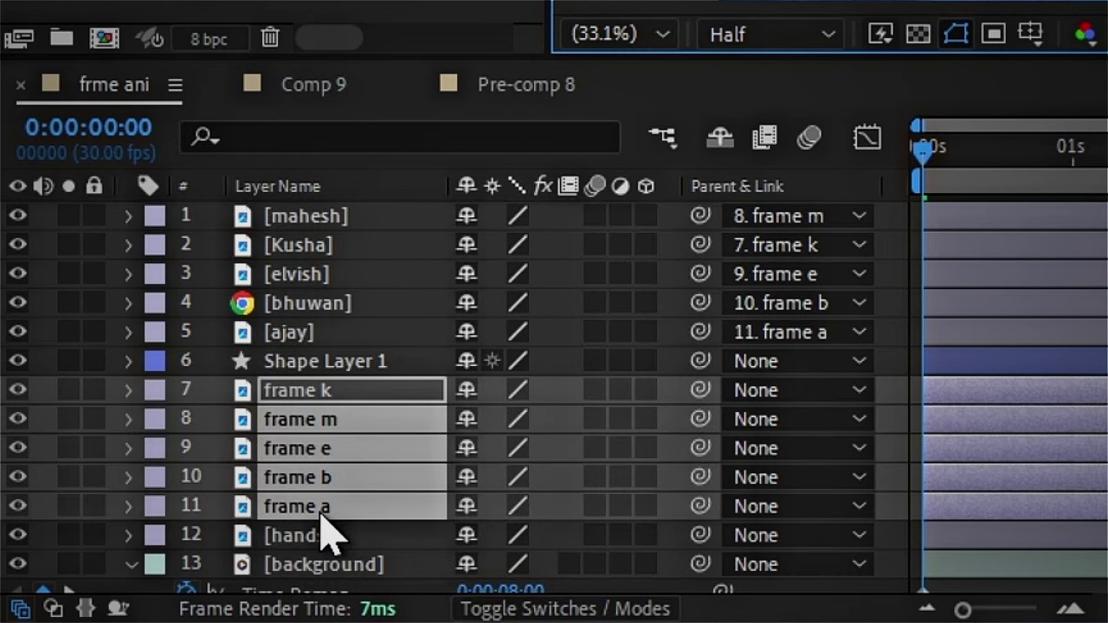
{"action": "key", "text": "r"}
{"action": "scroll", "coordinate": [401, 534], "scroll_direction": "down", "scroll_amount": 3}
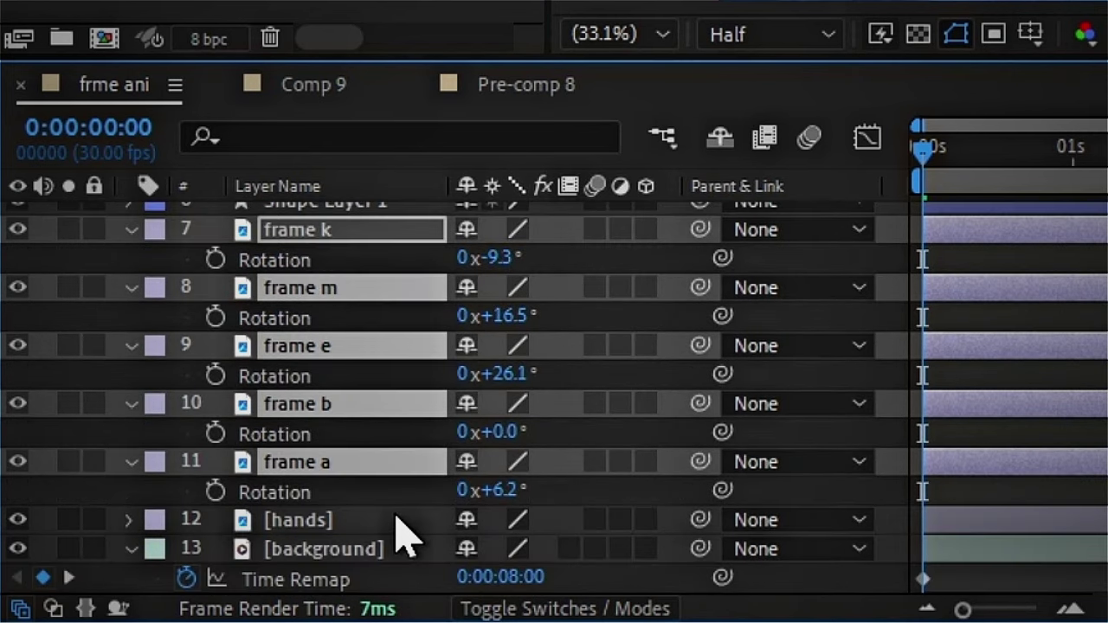
{"action": "left_click", "coordinate": [321, 468]}
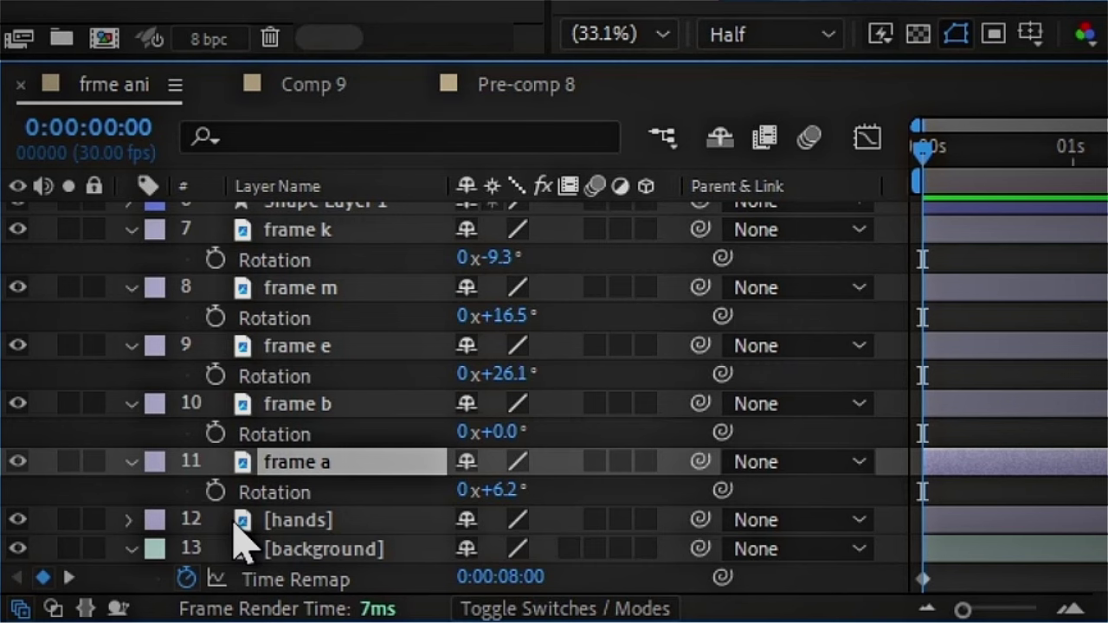
{"action": "left_click", "coordinate": [216, 491], "text": "alt"}
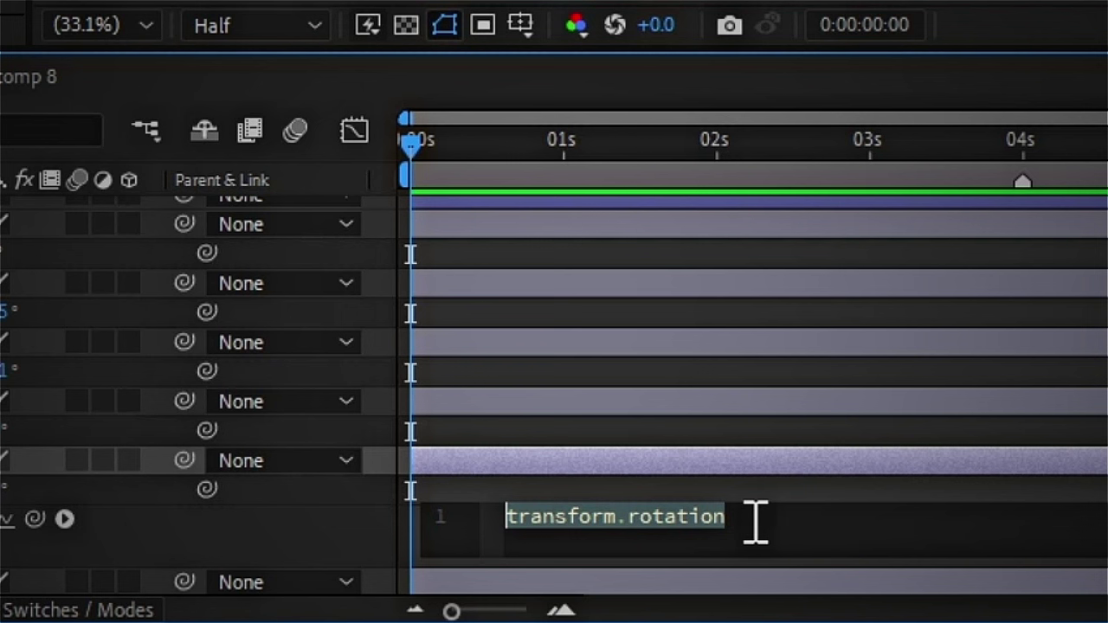
{"action": "type", "text": "wiggle"}
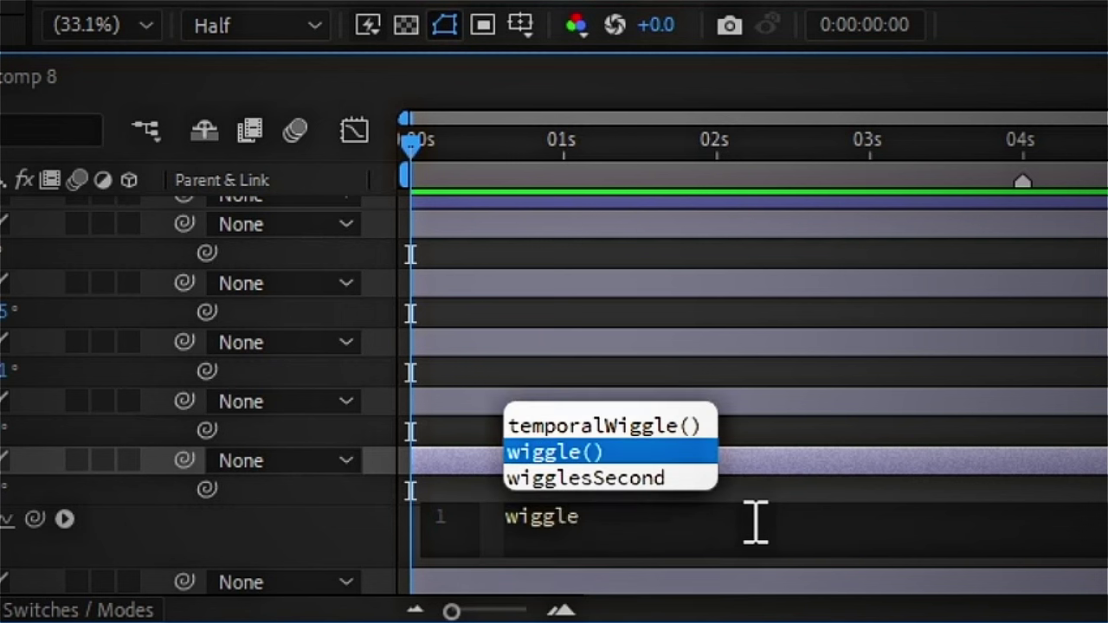
{"action": "key", "text": "Return"}
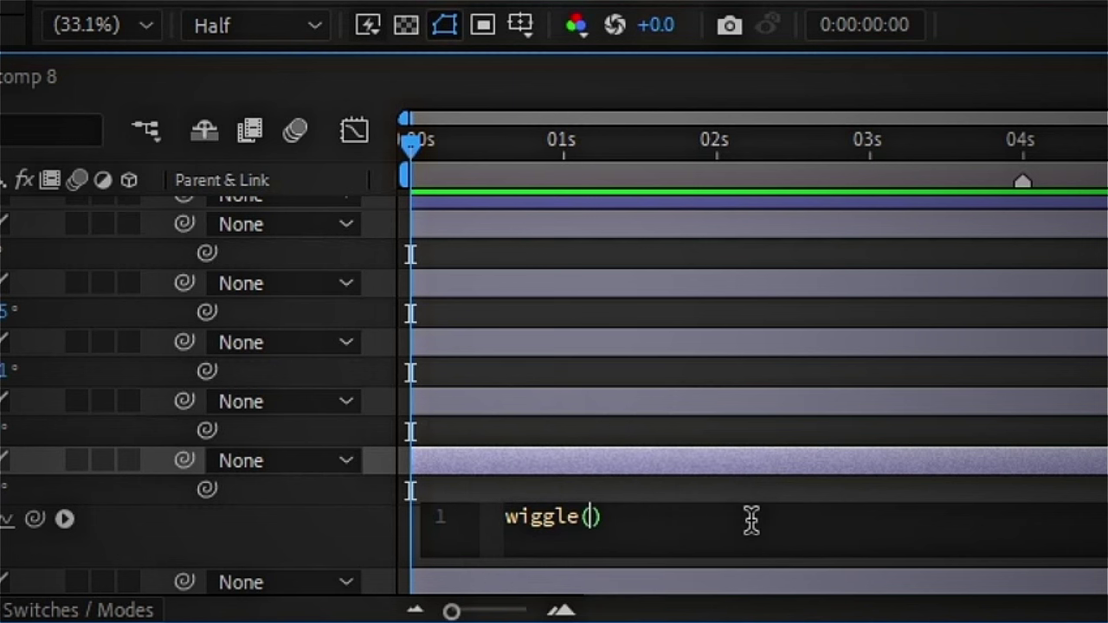
{"action": "type", "text": "x,"}
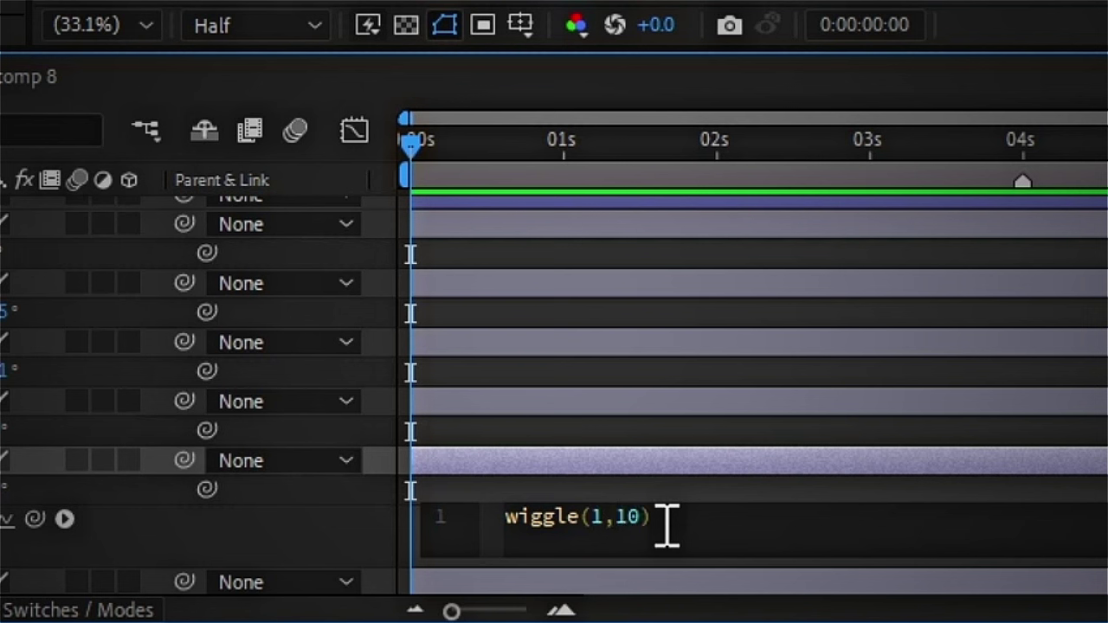
{"action": "key", "text": "space"}
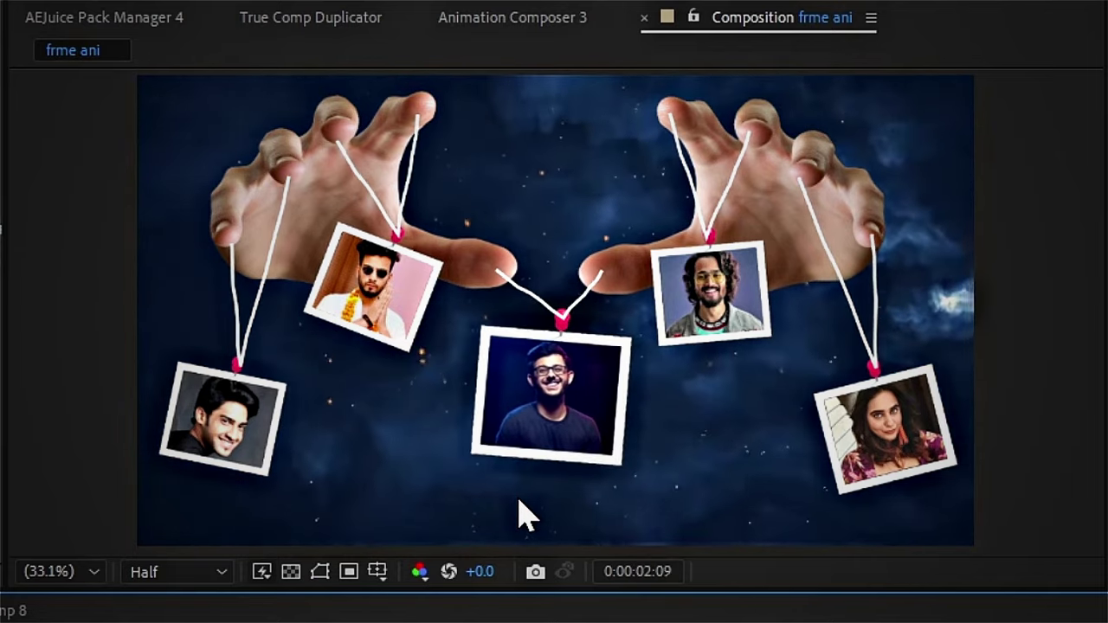
{"action": "key", "text": "space"}
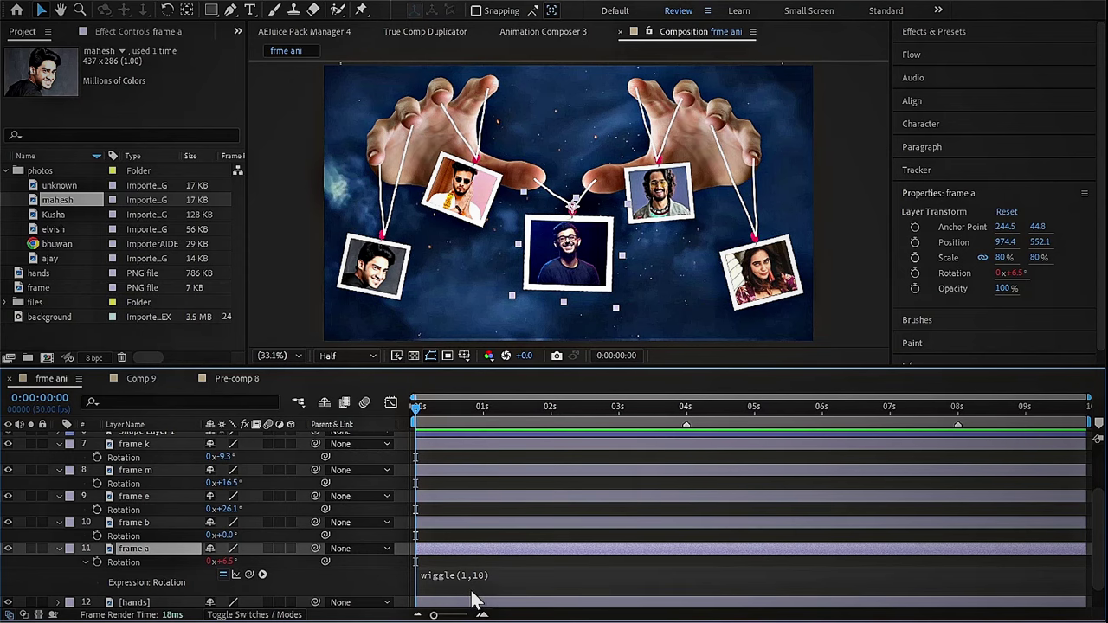
Step: Copy the wiggle(1,10) expression onto the other frame layers' Rotation and play back
{"action": "left_click", "coordinate": [471, 588]}
{"action": "left_click", "coordinate": [542, 581]}
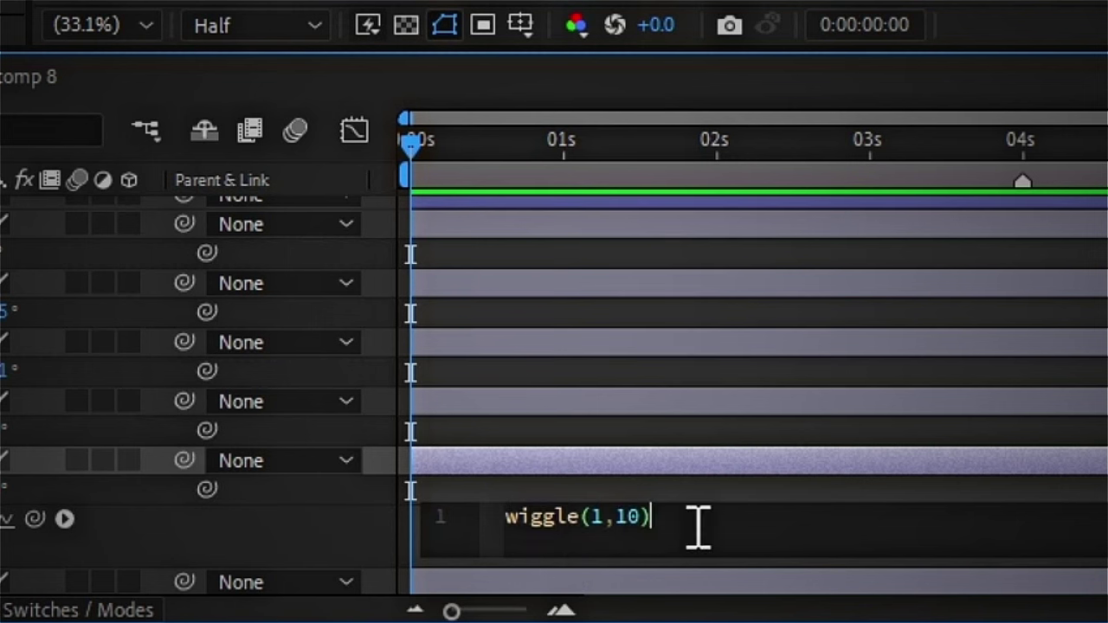
{"action": "left_click_drag", "start_coordinate": [699, 528], "coordinate": [447, 539]}
{"action": "key", "text": "ctrl+c"}
{"action": "left_click", "coordinate": [753, 401]}
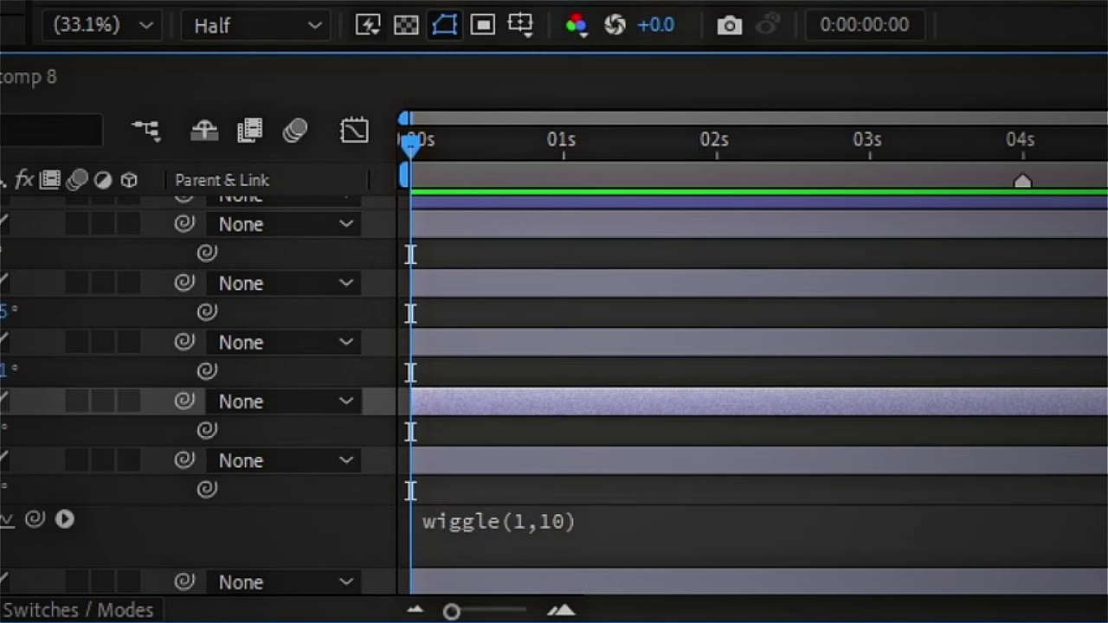
{"action": "key", "text": "alt+shift+equal"}
{"action": "key", "text": "ctrl+v"}
{"action": "key", "text": "alt+shift+equal"}
{"action": "key", "text": "ctrl+v"}
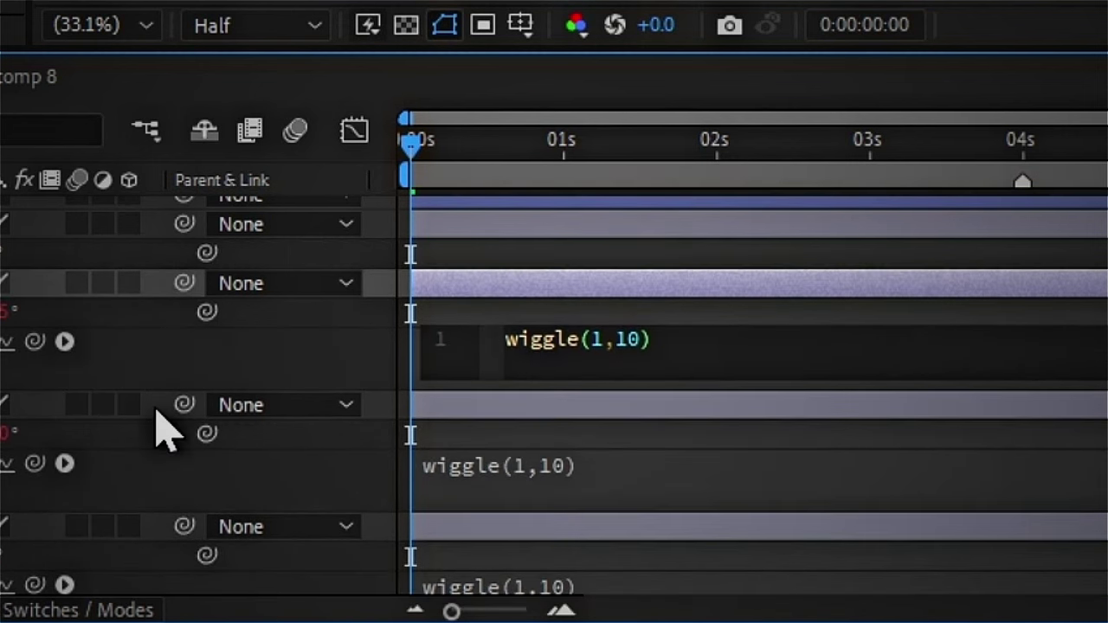
{"action": "left_click", "coordinate": [554, 466]}
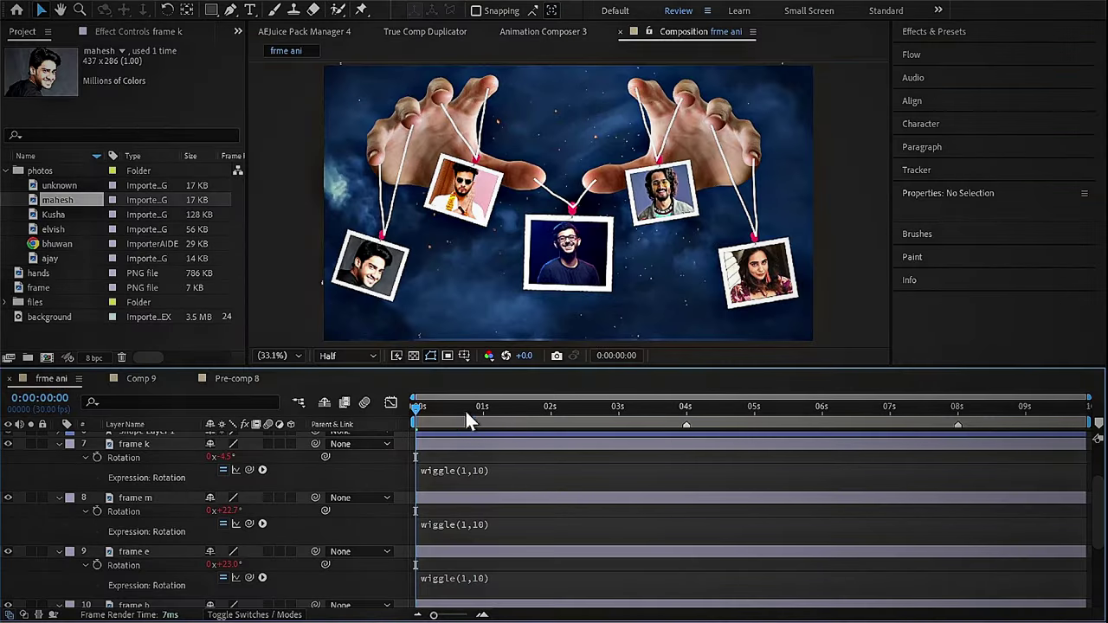
{"action": "key", "text": "space"}
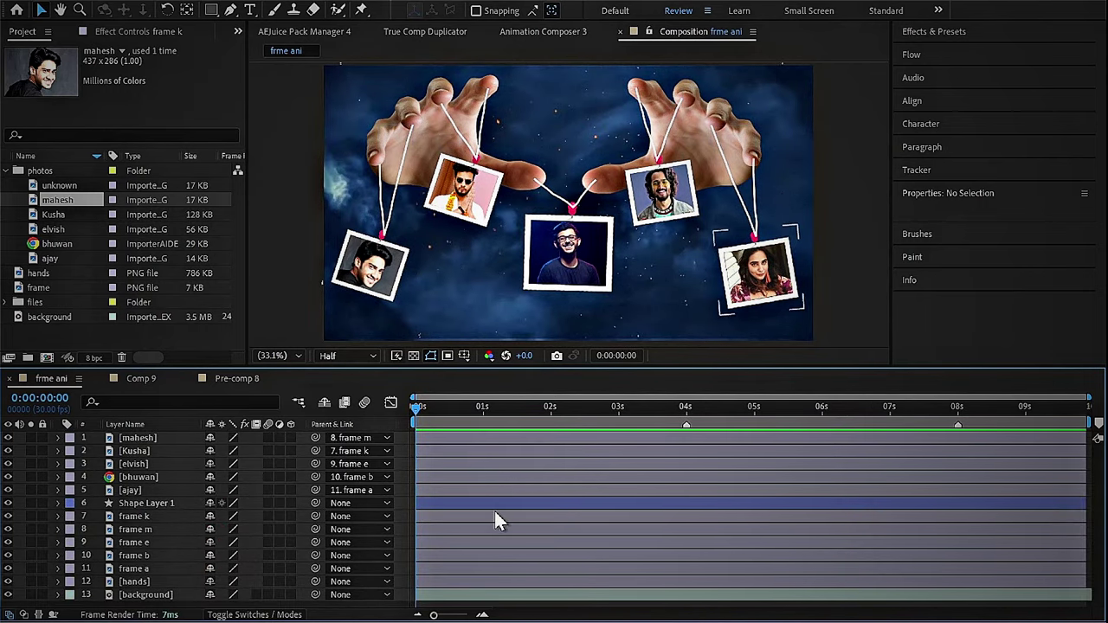
Step: Apply Glow to the hands layer with Radius 100 and Intensity 0.5
{"action": "left_click", "coordinate": [934, 31]}
{"action": "type", "text": "glow"}
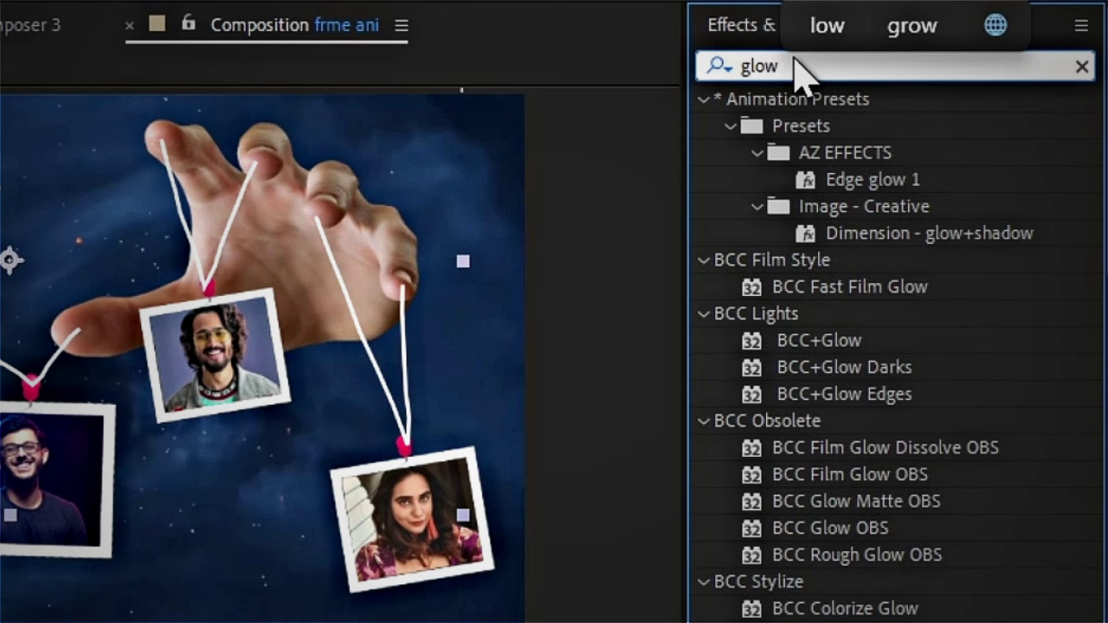
{"action": "scroll", "coordinate": [835, 218], "scroll_direction": "down", "scroll_amount": 10}
{"action": "scroll", "coordinate": [836, 218], "scroll_direction": "down", "scroll_amount": 2}
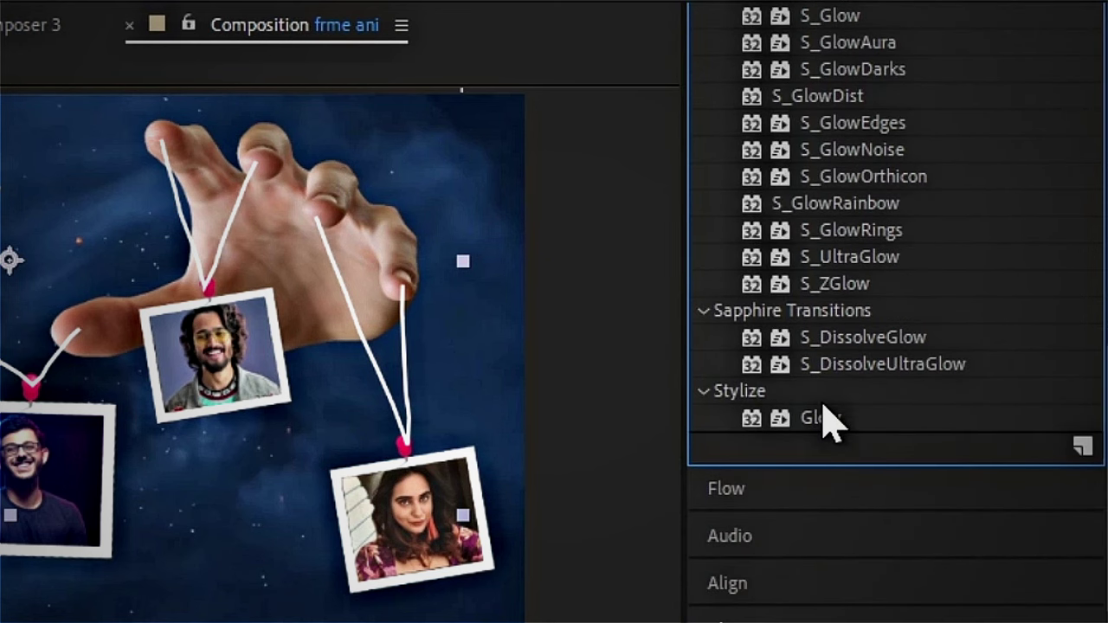
{"action": "mouse_move", "coordinate": [825, 406]}
{"action": "left_mouse_down"}
{"action": "mouse_move", "coordinate": [920, 481]}
{"action": "mouse_move", "coordinate": [856, 585]}
{"action": "left_mouse_up"}
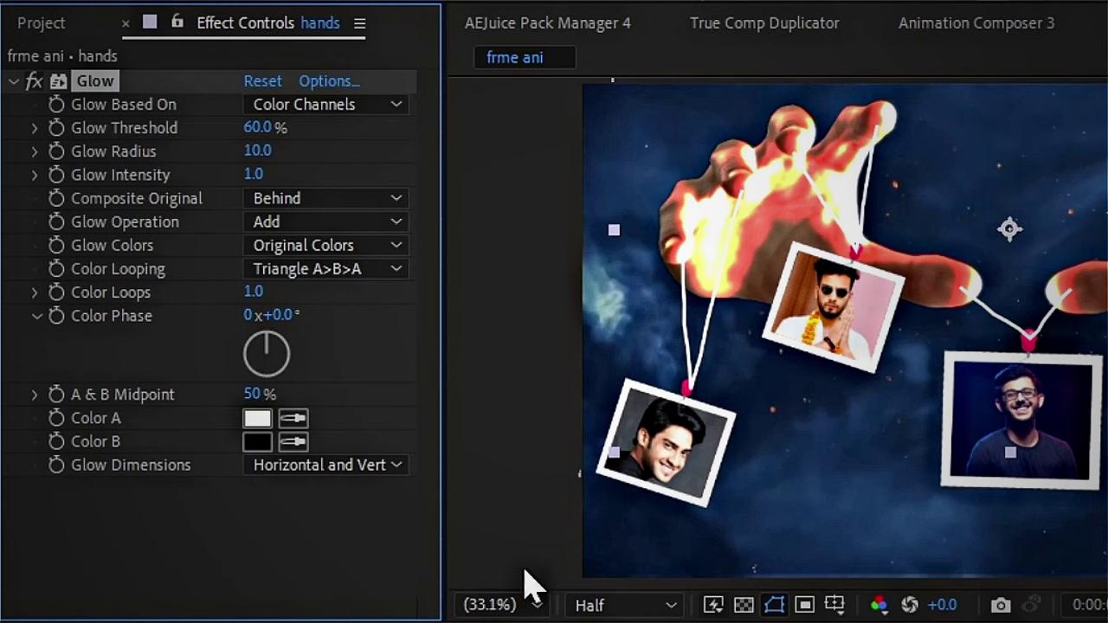
{"action": "left_click", "coordinate": [262, 151]}
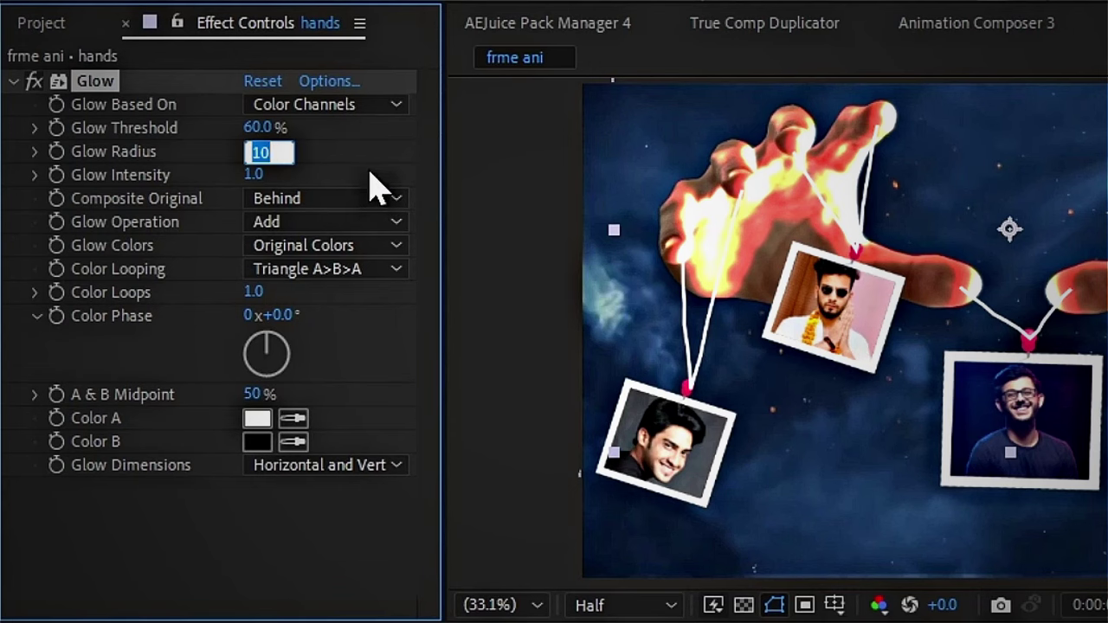
{"action": "type", "text": "100"}
{"action": "key", "text": "Tab"}
{"action": "type", "text": "0."}
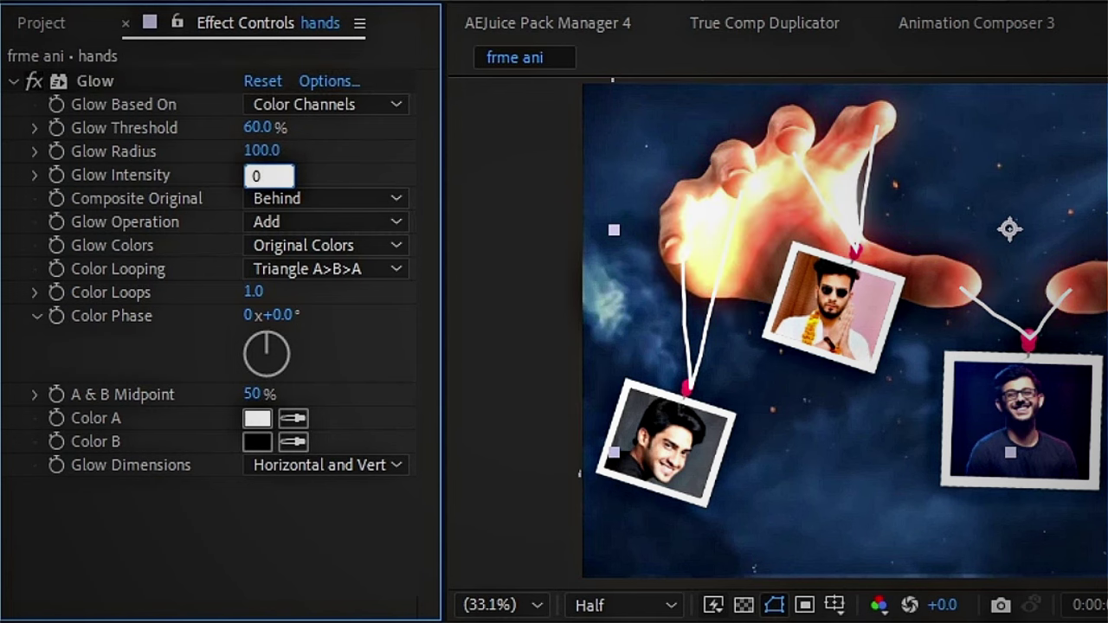
{"action": "type", "text": "5"}
{"action": "key", "text": "Return"}
Step: Copy the hands' Glow onto layers 1 through 11, then solo the background layer
{"action": "right_click", "coordinate": [97, 80]}
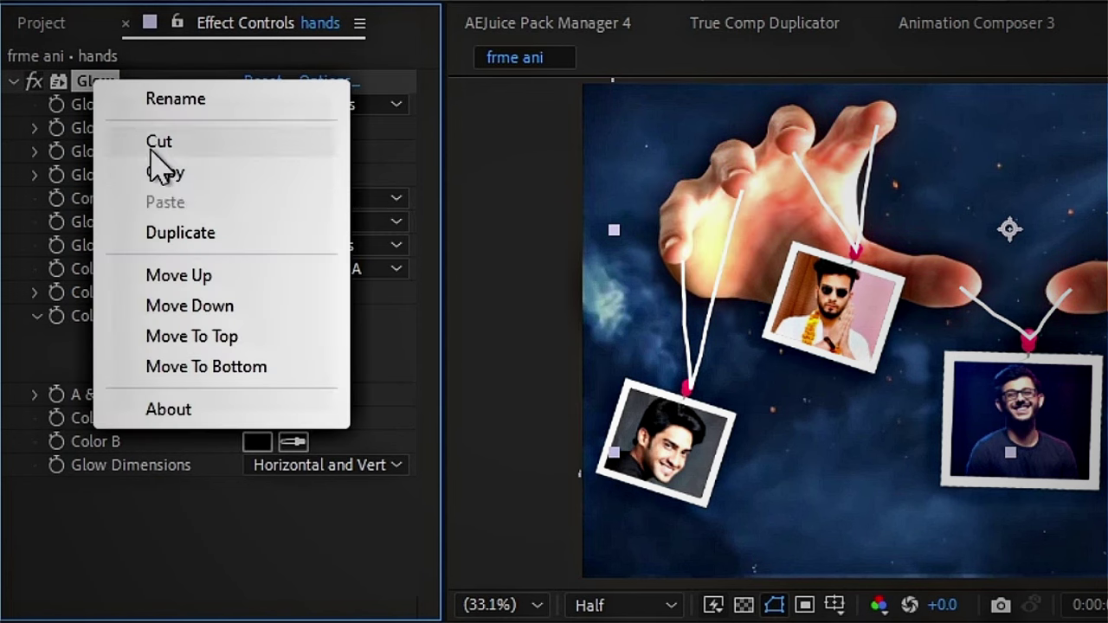
{"action": "left_click", "coordinate": [166, 172]}
{"action": "left_click", "coordinate": [512, 565]}
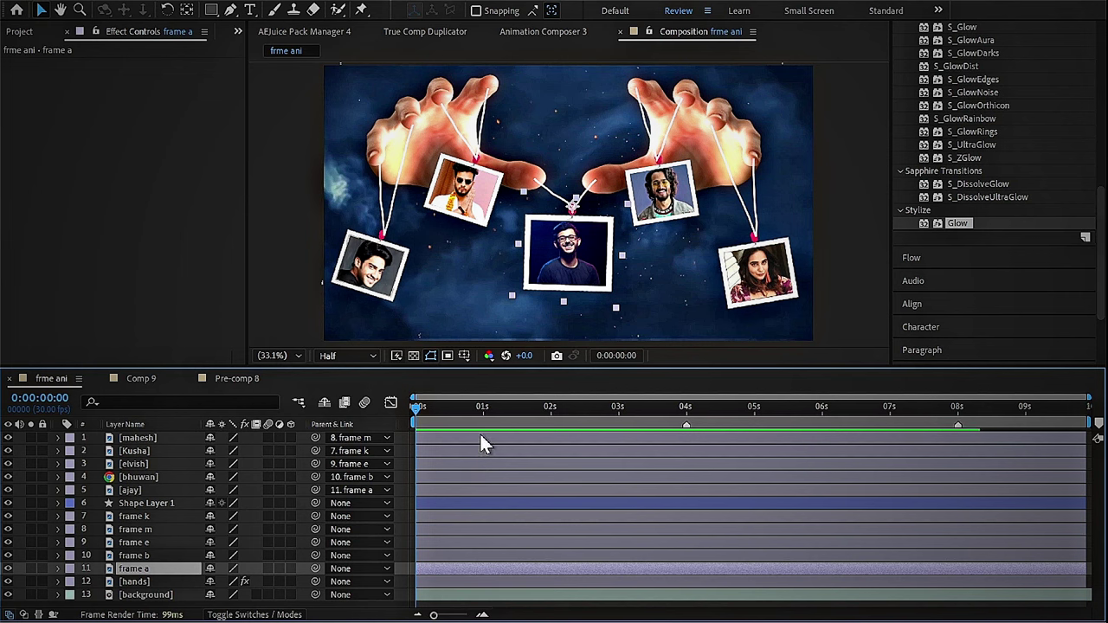
{"action": "left_click", "coordinate": [481, 436], "text": "shift"}
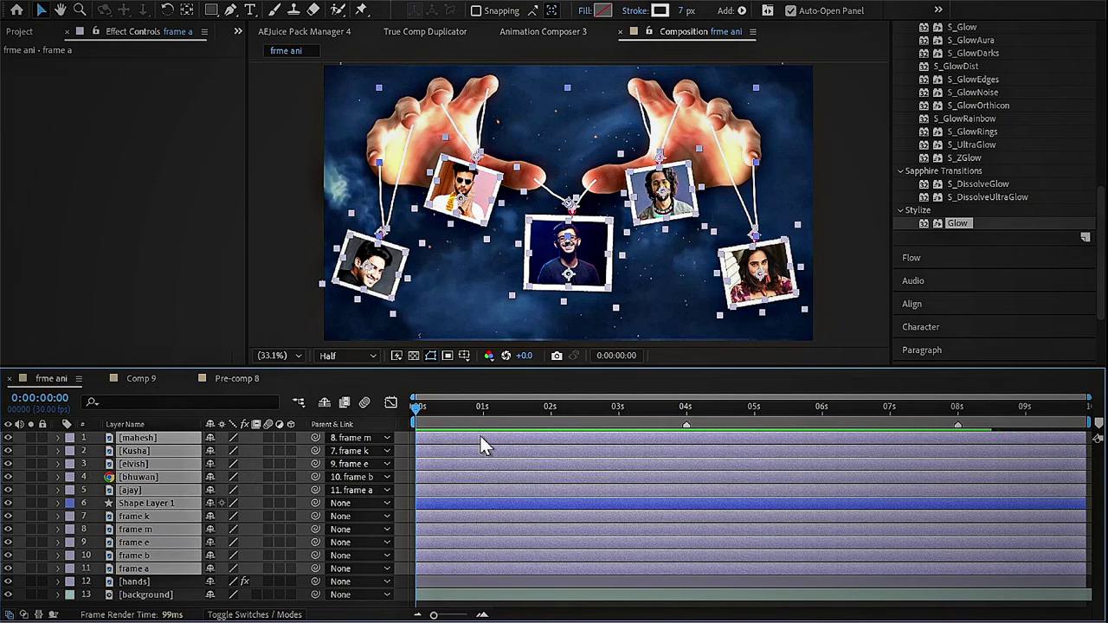
{"action": "key", "text": "ctrl+v"}
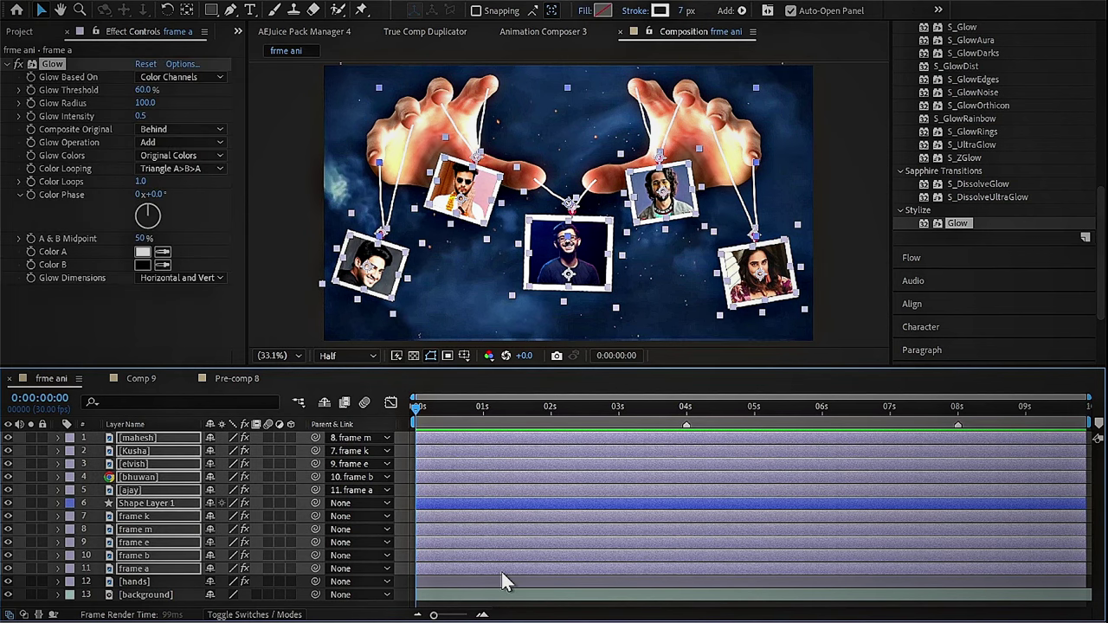
{"action": "left_click", "coordinate": [412, 590]}
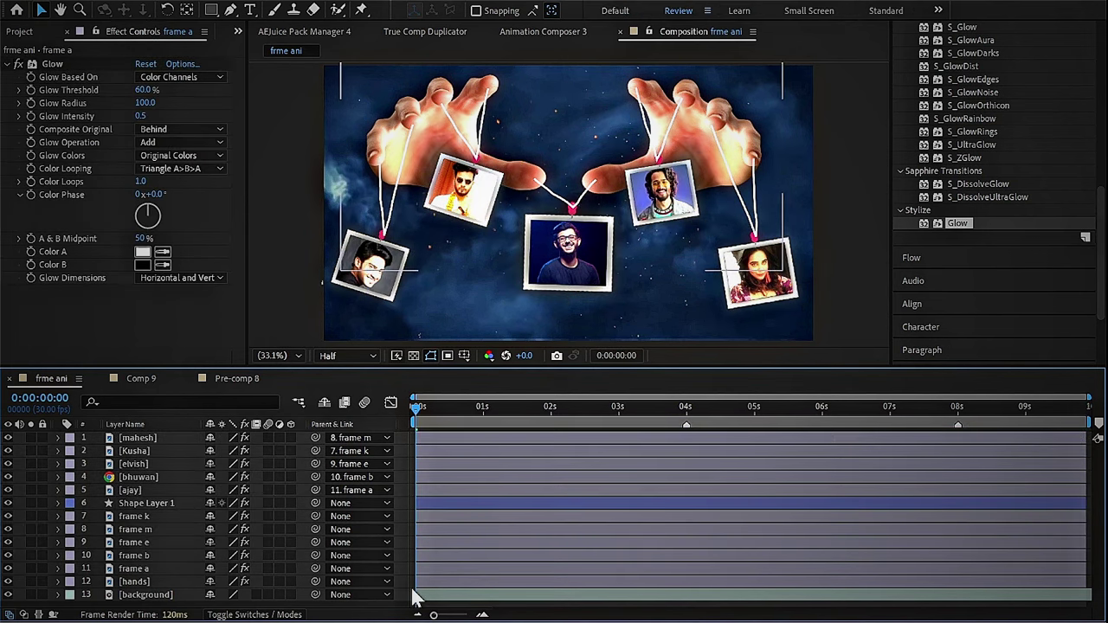
{"action": "left_click", "coordinate": [32, 595]}
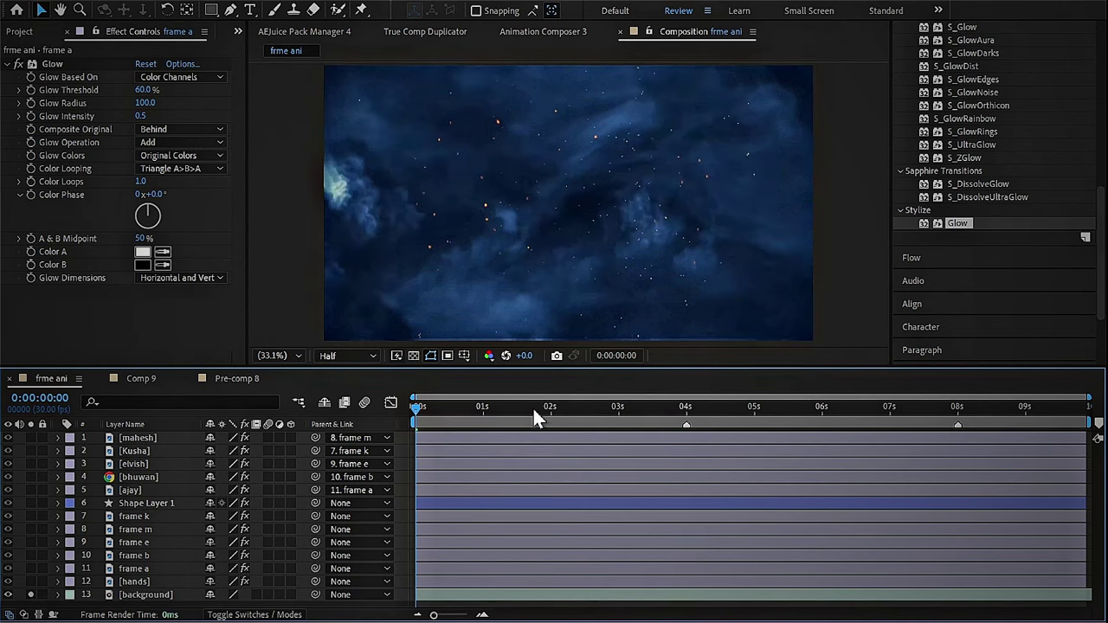
Step: At about 4:12, add Hue/Saturation to the background and shift Master Hue to red (138°)
{"action": "left_click_drag", "start_coordinate": [473, 406], "coordinate": [715, 450]}
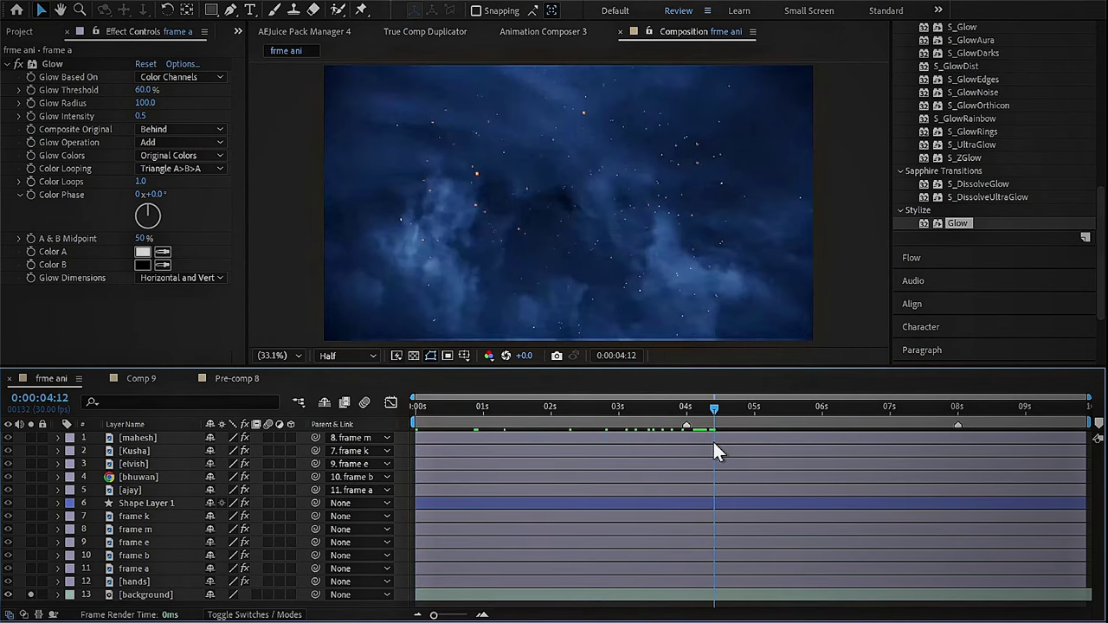
{"action": "type", "text": "hue/"}
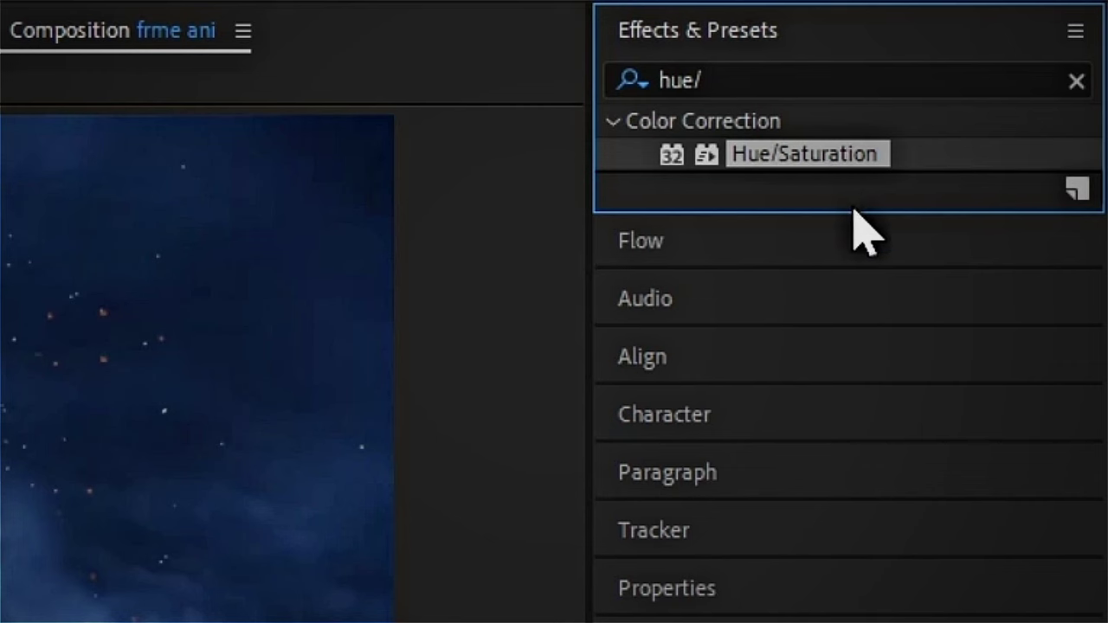
{"action": "mouse_move", "coordinate": [805, 154]}
{"action": "left_mouse_down"}
{"action": "mouse_move", "coordinate": [784, 197]}
{"action": "mouse_move", "coordinate": [606, 260]}
{"action": "left_mouse_up"}
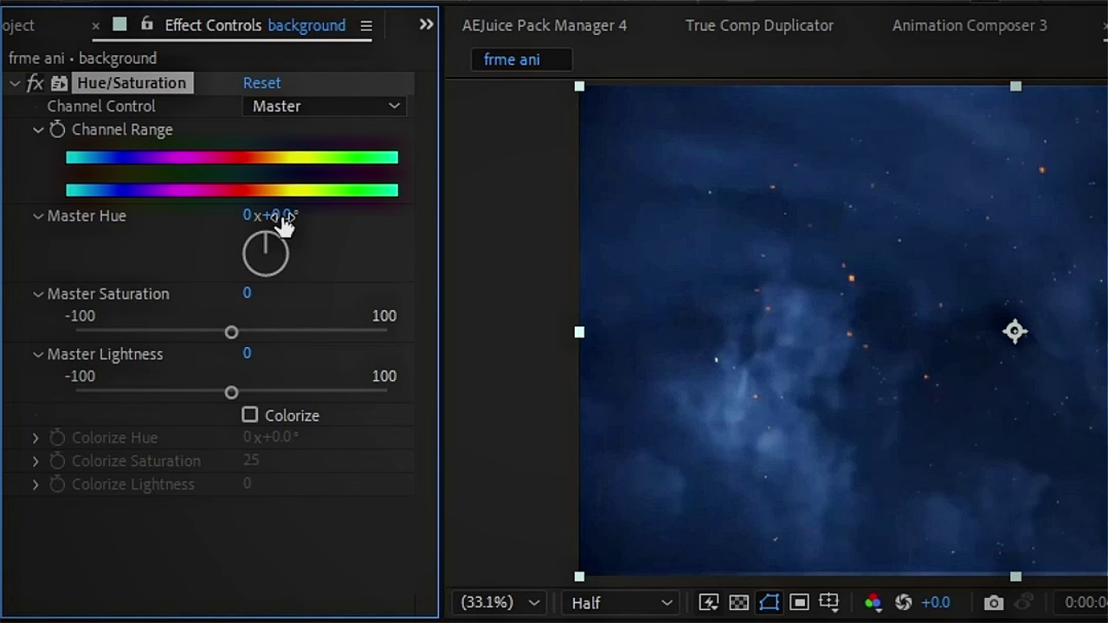
{"action": "mouse_move", "coordinate": [287, 216]}
{"action": "left_mouse_down"}
{"action": "mouse_move", "coordinate": [549, 204]}
{"action": "mouse_move", "coordinate": [484, 231]}
{"action": "left_mouse_up"}
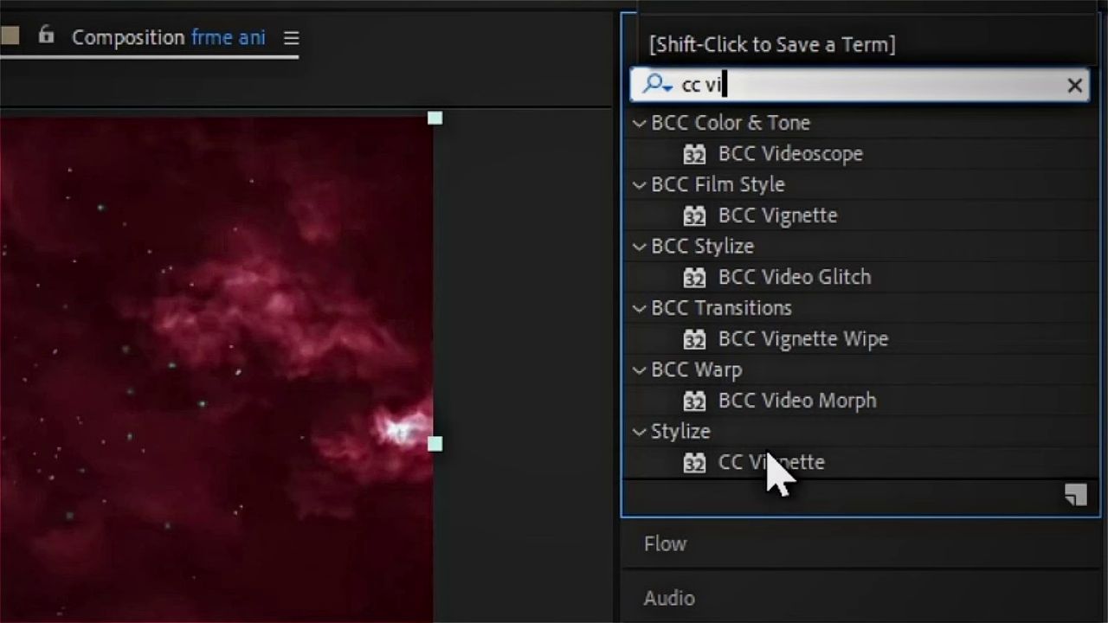
Step: Add CC Vignette and Exposure set to 1 on the background, then select the hands layer
{"action": "left_click", "coordinate": [792, 465]}
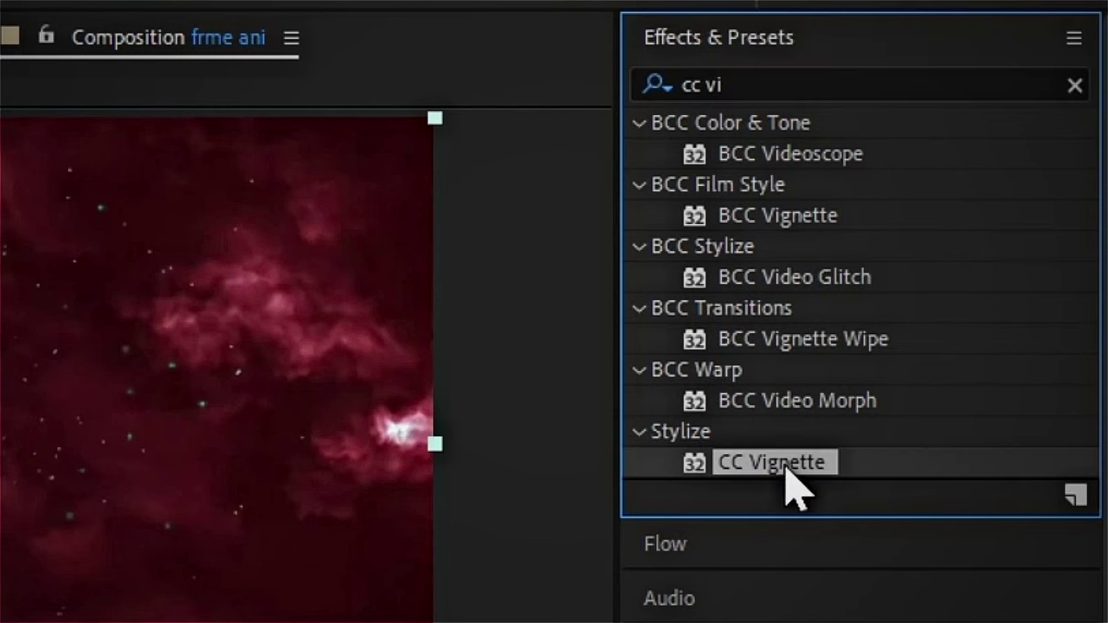
{"action": "left_click_drag", "start_coordinate": [792, 465], "coordinate": [384, 535]}
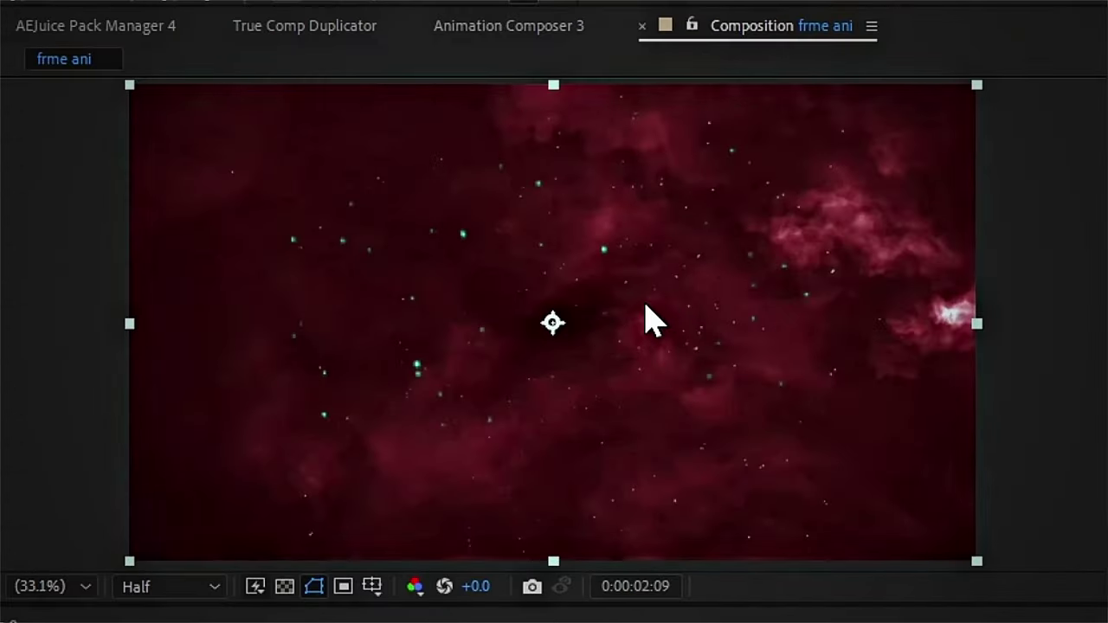
{"action": "key", "text": "ctrl+f"}
{"action": "type", "text": "expo"}
{"action": "left_click", "coordinate": [853, 567]}
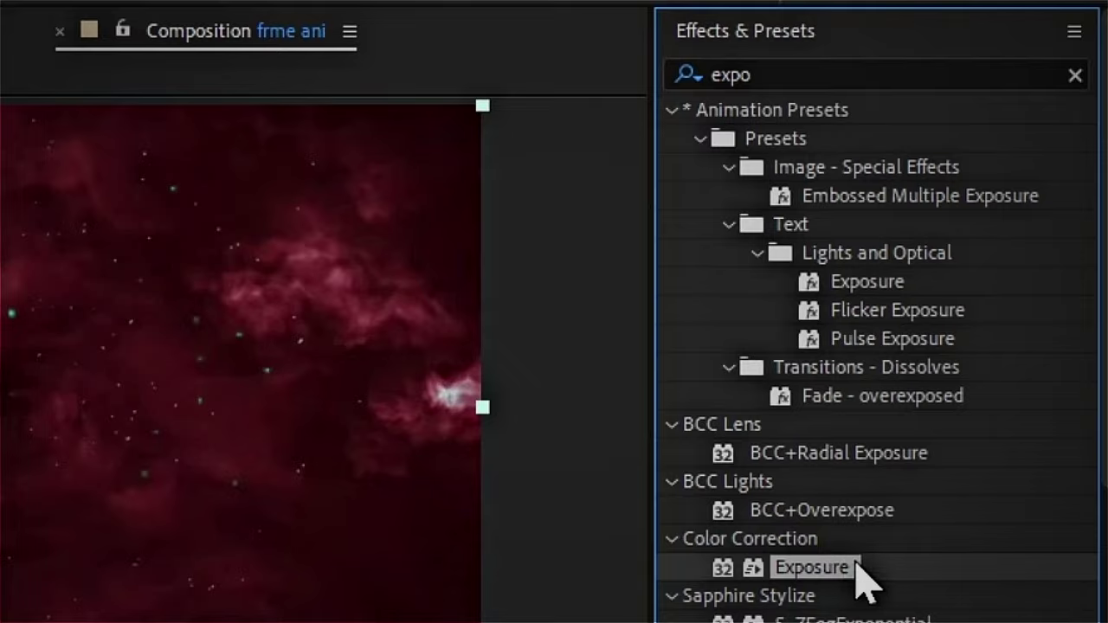
{"action": "left_click_drag", "start_coordinate": [856, 563], "coordinate": [1003, 398]}
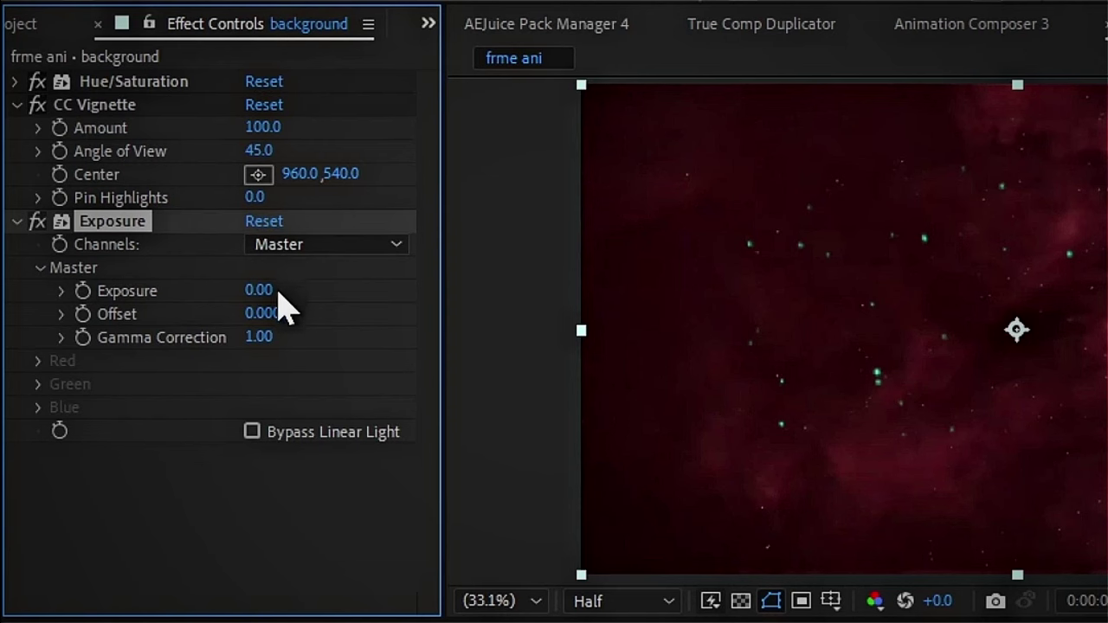
{"action": "left_click", "coordinate": [264, 291]}
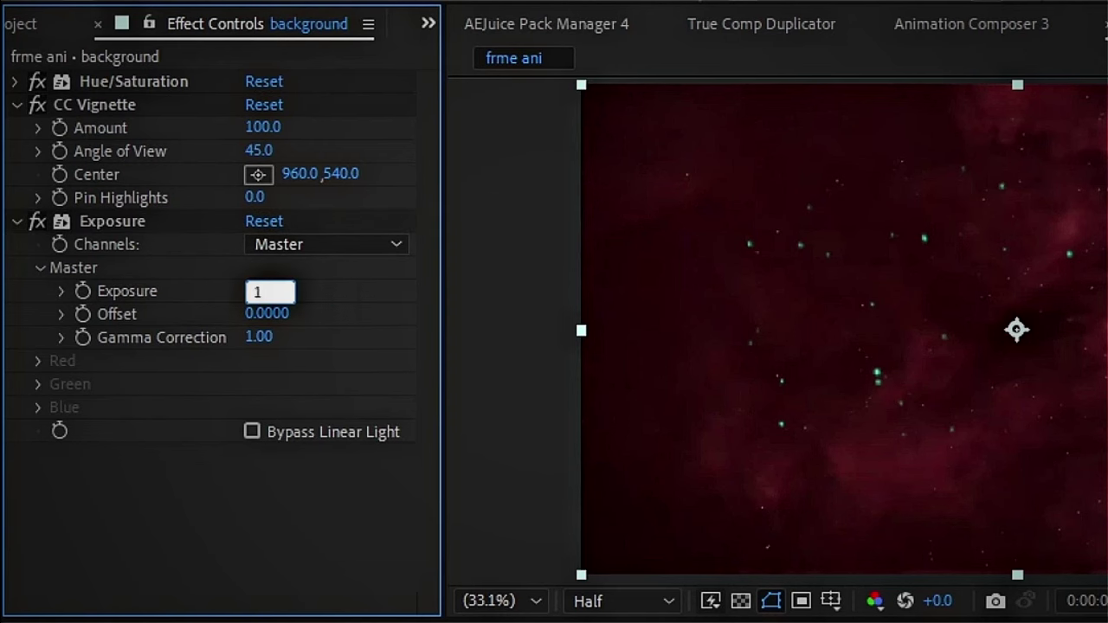
{"action": "key", "text": "Return"}
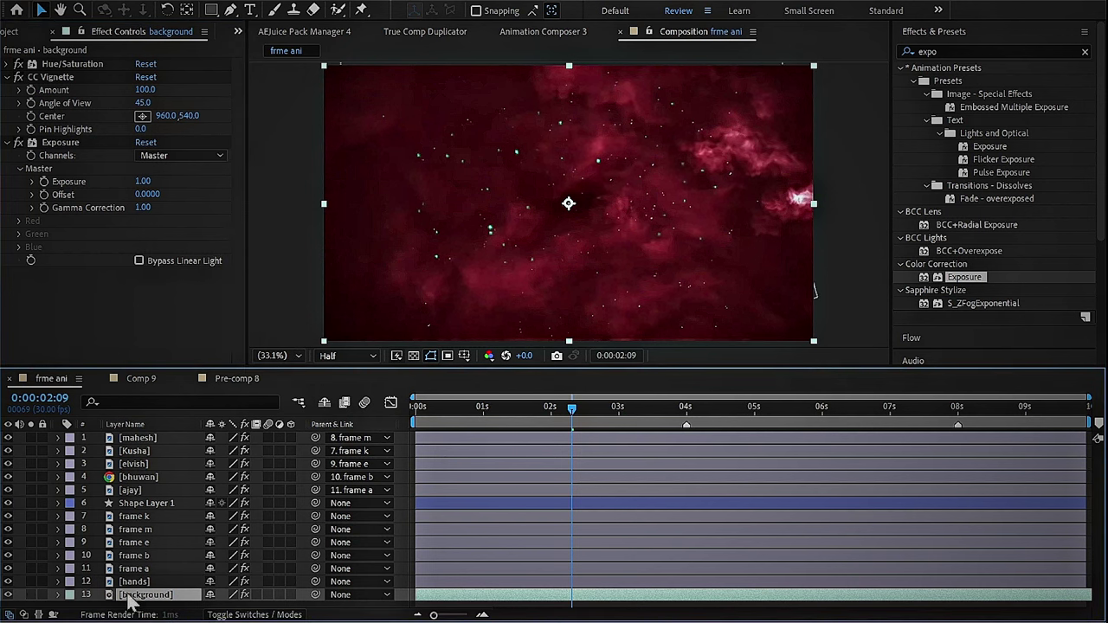
{"action": "left_click", "coordinate": [132, 582]}
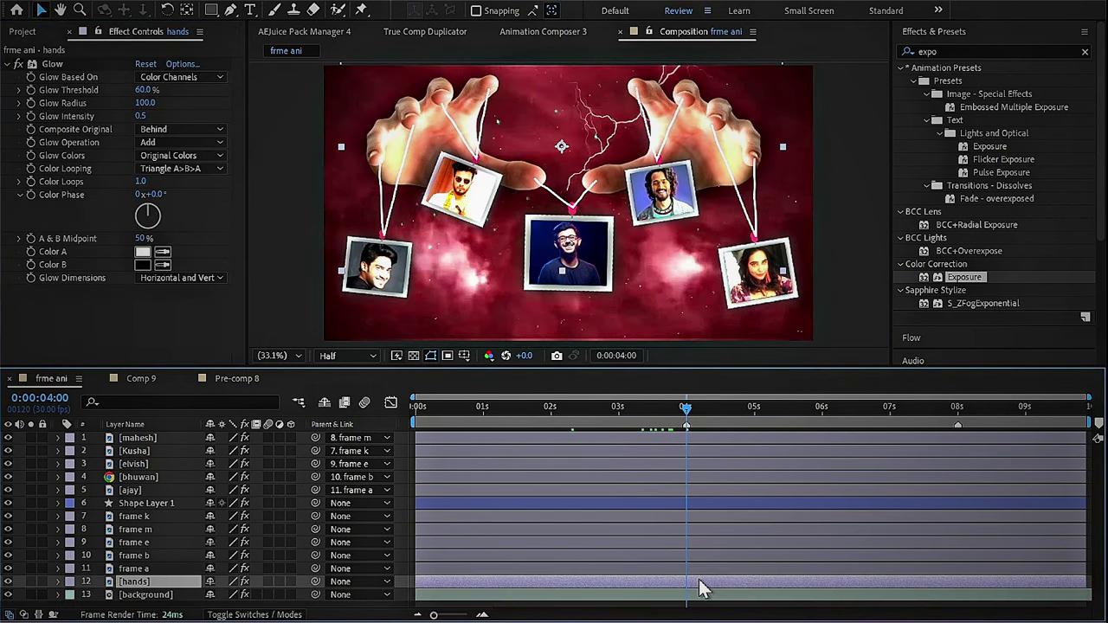
Step: Pre-compose all 13 layers into 3D Pre-comp 26 and key its Position at 4 seconds
{"action": "key", "text": "ctrl+a"}
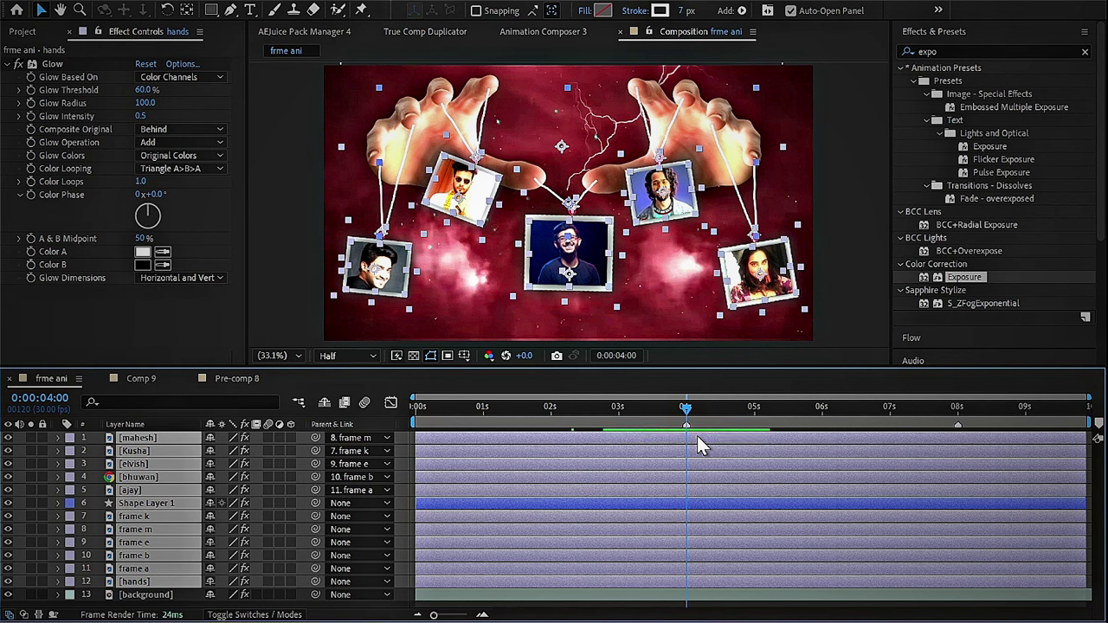
{"action": "key", "text": "ctrl+shift+c"}
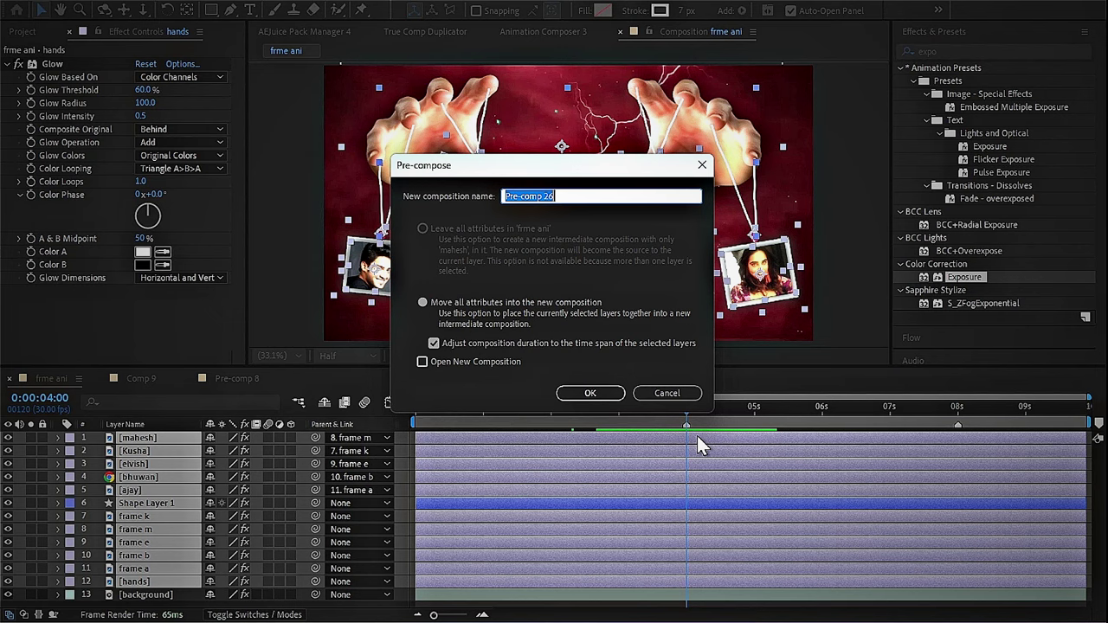
{"action": "left_click", "coordinate": [587, 394]}
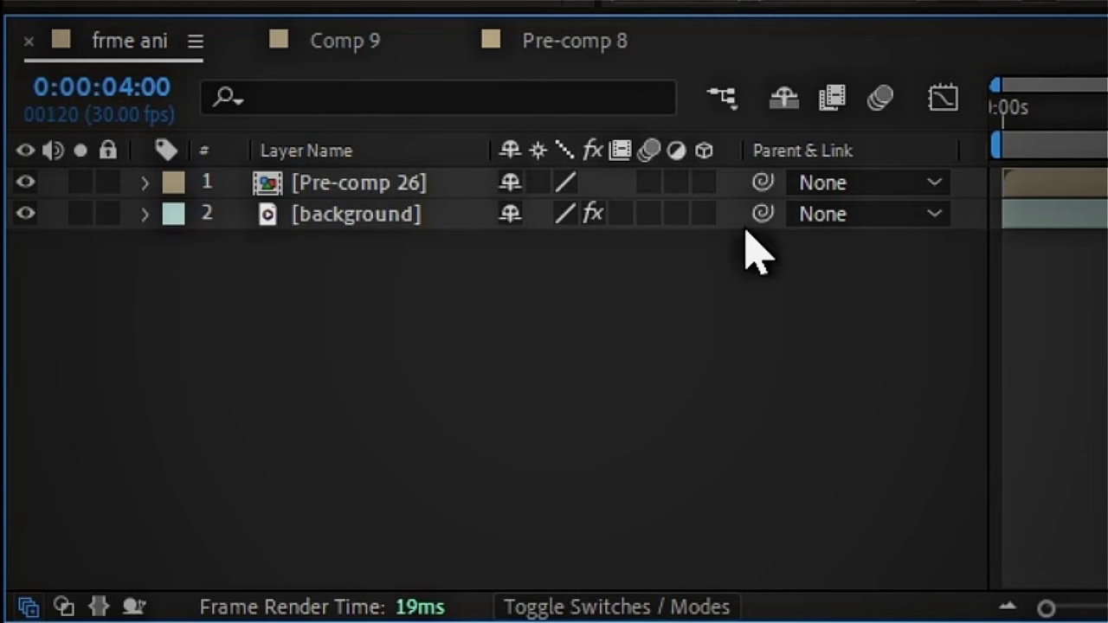
{"action": "left_click", "coordinate": [704, 183]}
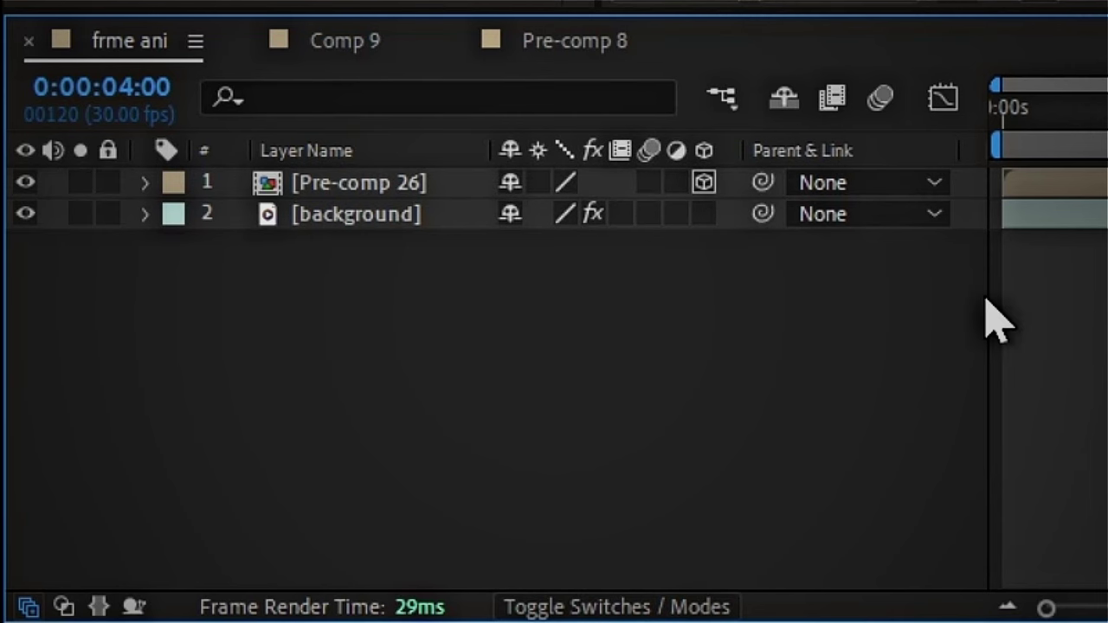
{"action": "left_click", "coordinate": [339, 186]}
{"action": "key", "text": "p"}
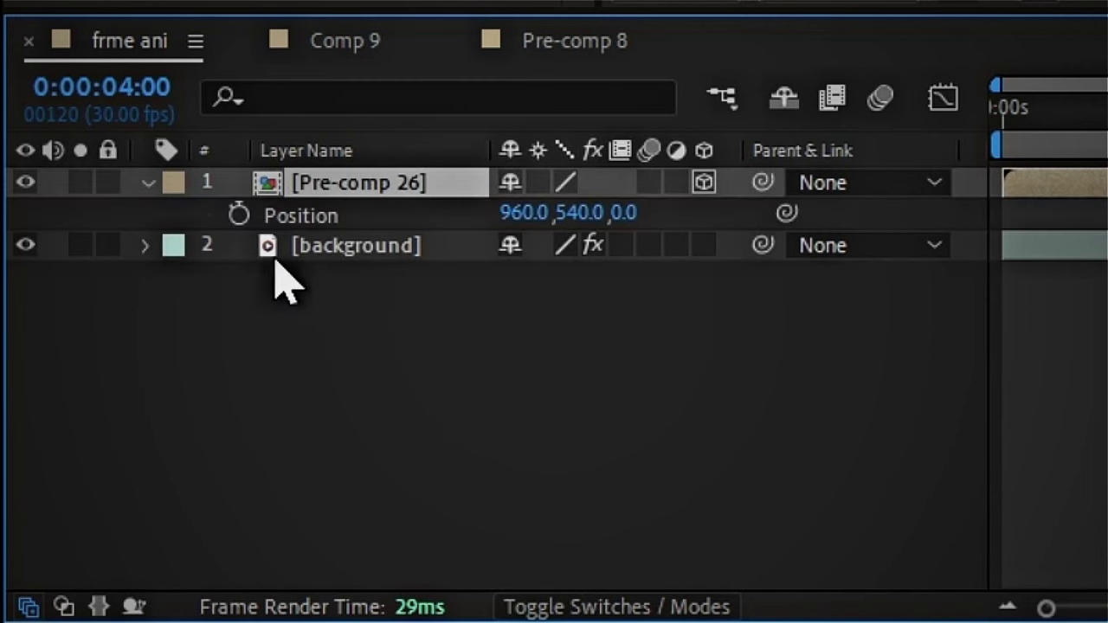
{"action": "left_click", "coordinate": [238, 215]}
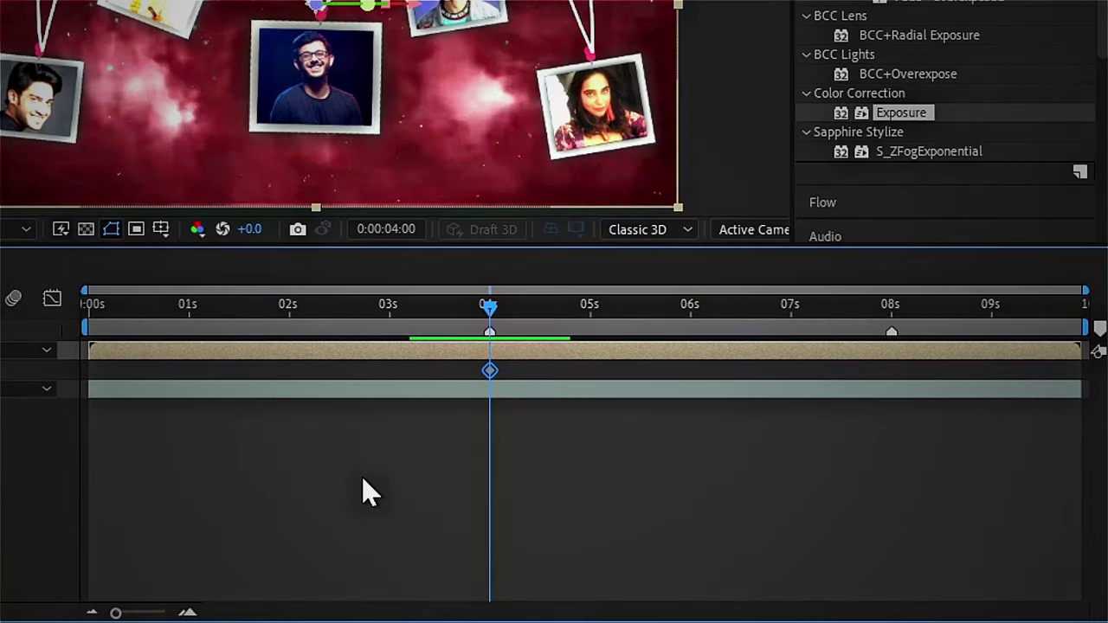
Step: At 0 seconds, raise Pre-comp 26 and pull it close to the camera (Z -1703)
{"action": "left_click_drag", "start_coordinate": [456, 325], "coordinate": [12, 368]}
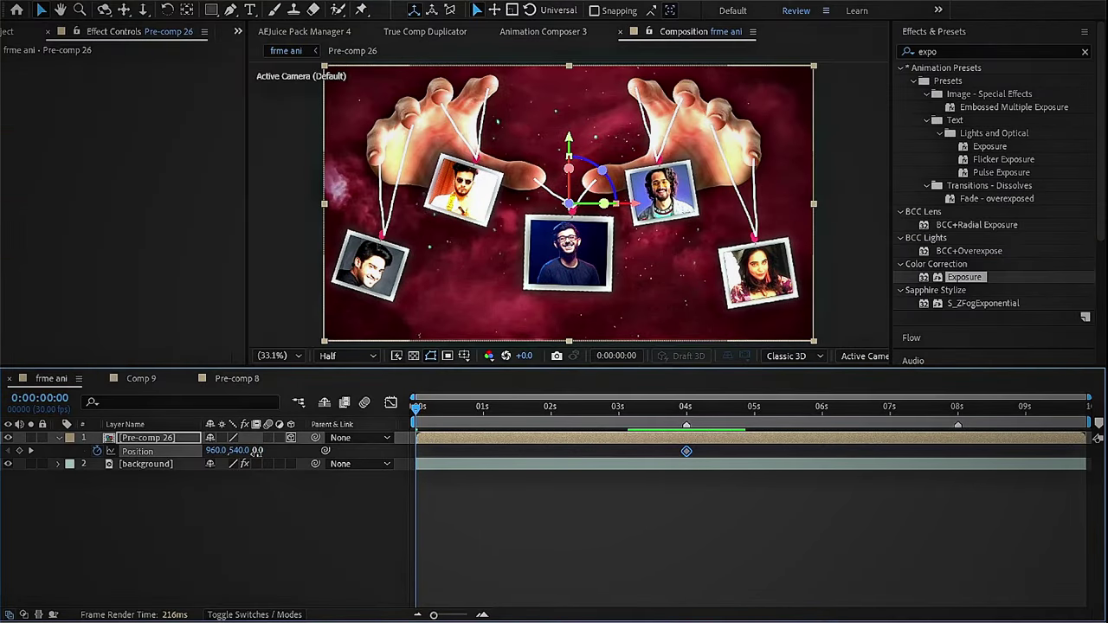
{"action": "left_click_drag", "start_coordinate": [257, 451], "coordinate": [298, 467]}
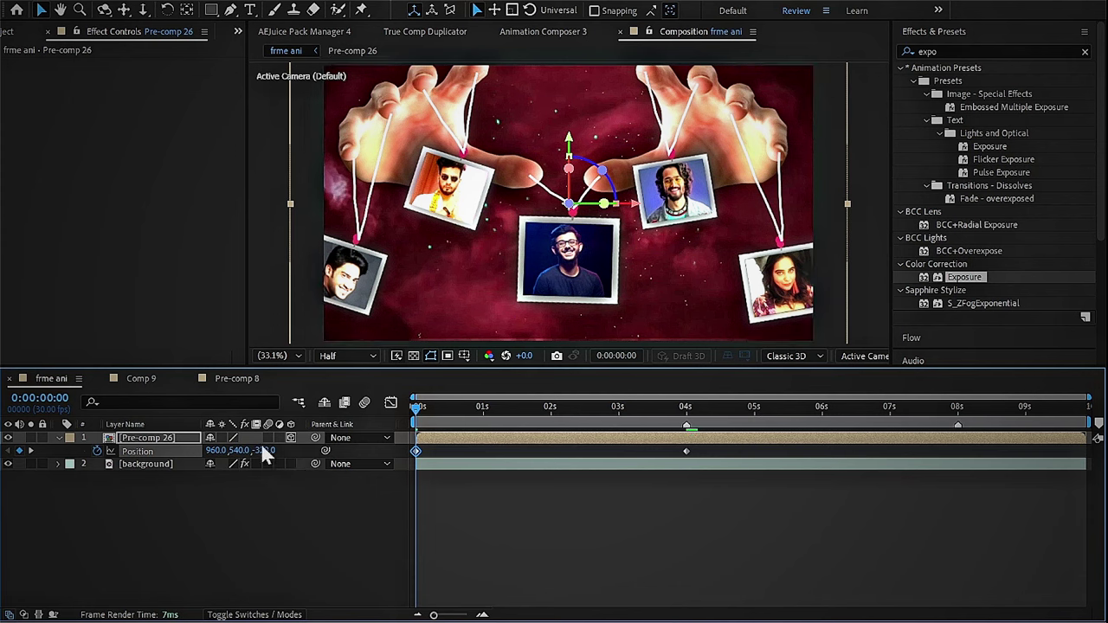
{"action": "mouse_move", "coordinate": [260, 450]}
{"action": "left_mouse_down"}
{"action": "mouse_move", "coordinate": [2, 508]}
{"action": "mouse_move", "coordinate": [0, 520]}
{"action": "left_mouse_up"}
{"action": "left_click_drag", "start_coordinate": [569, 139], "coordinate": [589, 5]}
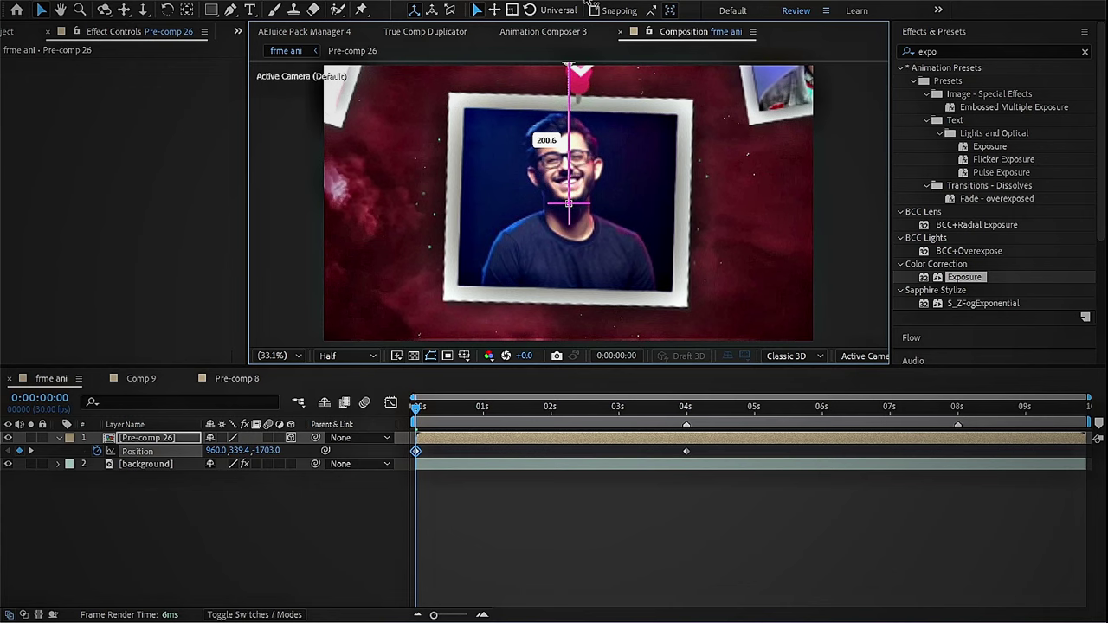
{"action": "left_click_drag", "start_coordinate": [419, 406], "coordinate": [684, 400]}
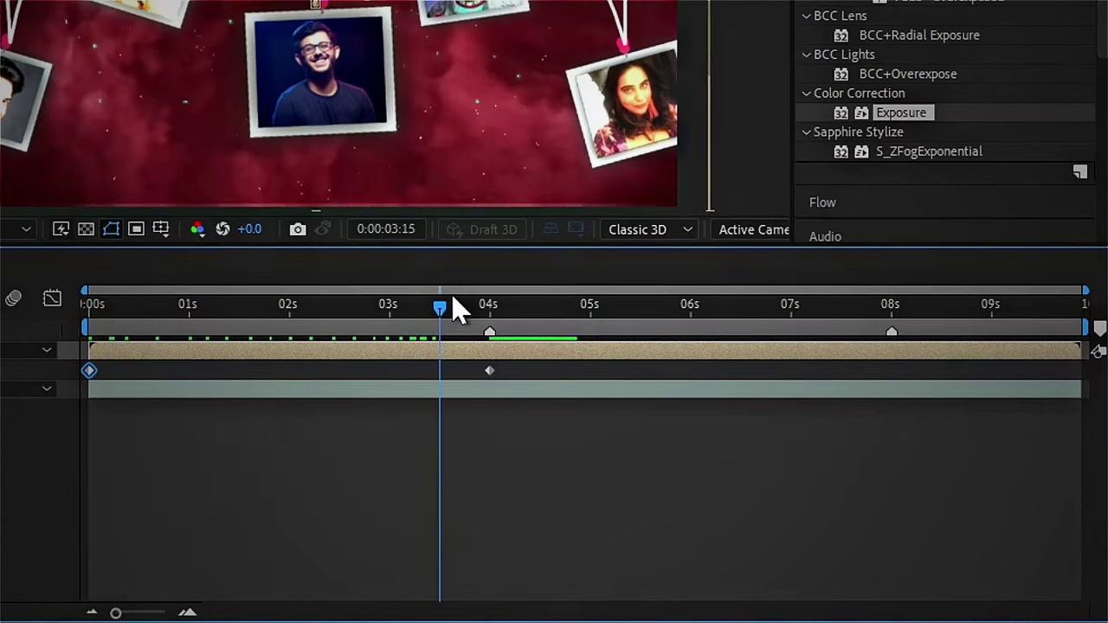
Step: At 8 seconds, push Pre-comp 26 past the camera to Z -2330, then return to 4 seconds
{"action": "left_click_drag", "start_coordinate": [488, 295], "coordinate": [890, 359]}
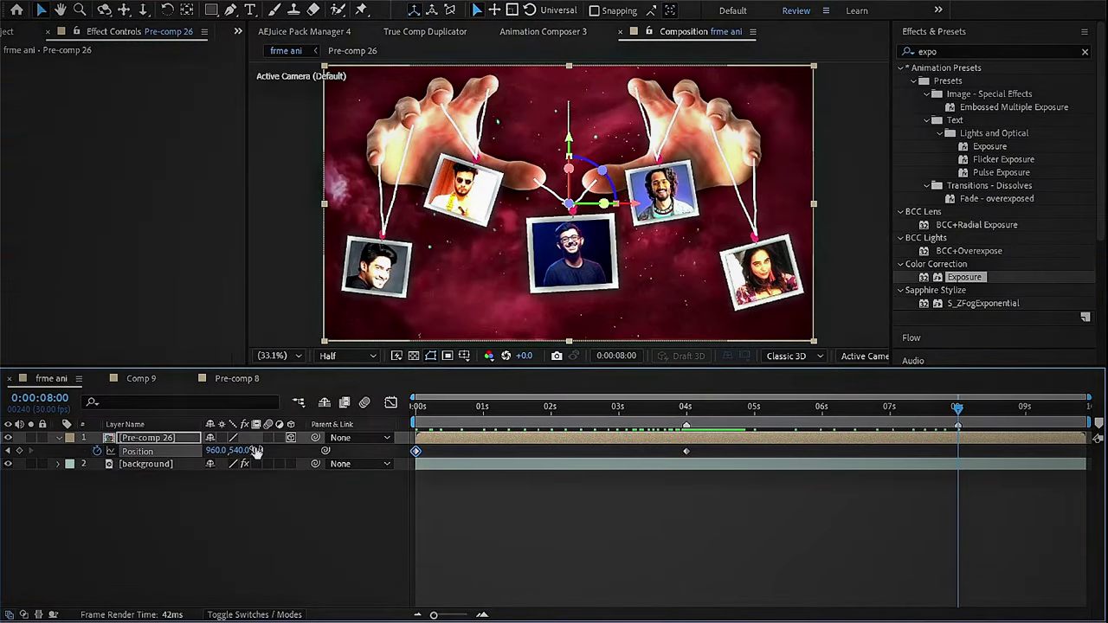
{"action": "left_click_drag", "start_coordinate": [256, 452], "coordinate": [53, 494]}
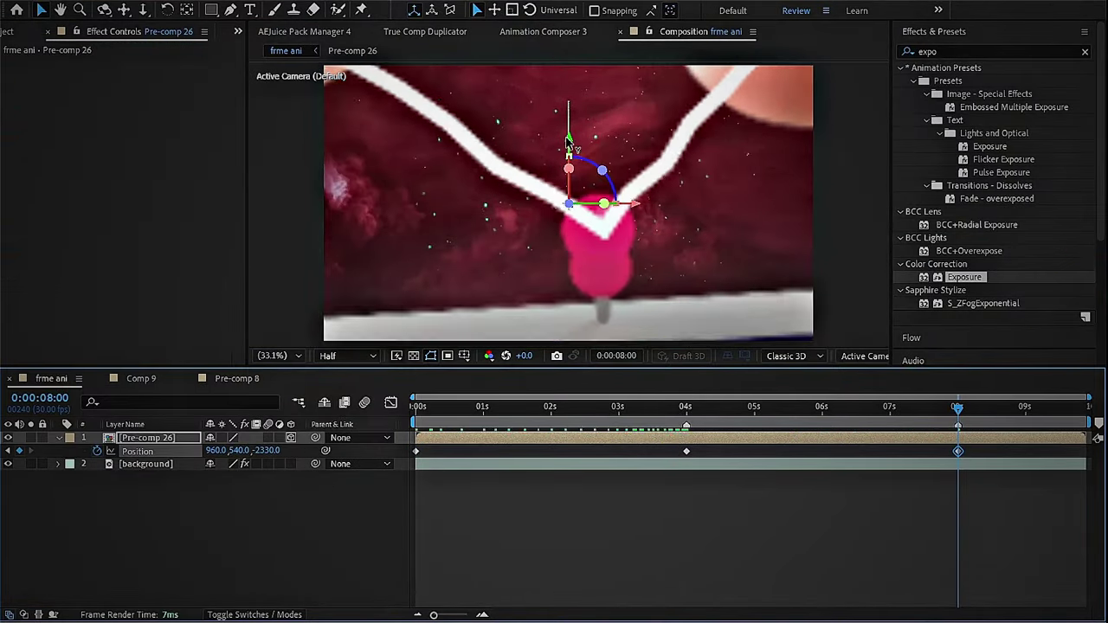
{"action": "left_click_drag", "start_coordinate": [957, 446], "coordinate": [709, 451]}
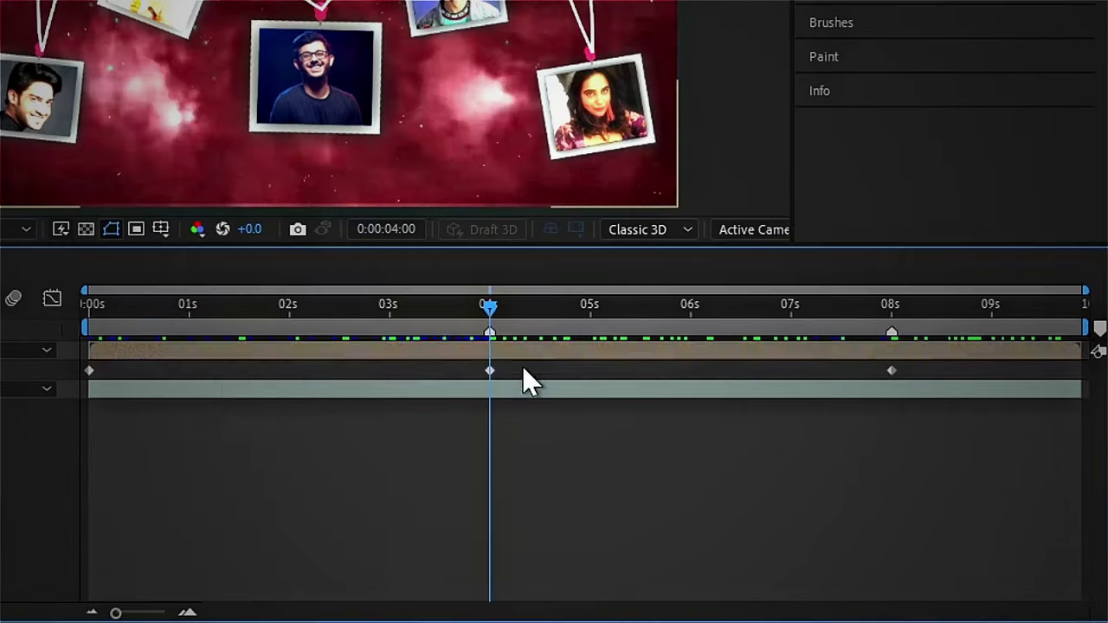
Step: Apply a fast-start, slow-end Flow curve to the 0s and 4s Position keyframes
{"action": "left_click_drag", "start_coordinate": [523, 366], "coordinate": [54, 398]}
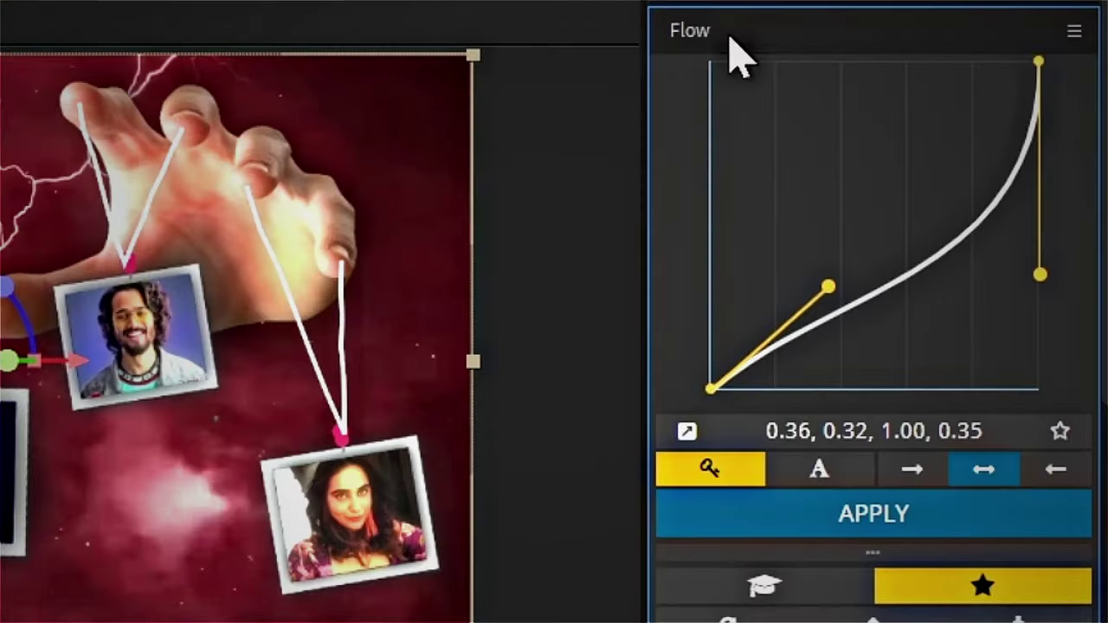
{"action": "left_click_drag", "start_coordinate": [1035, 276], "coordinate": [745, 96]}
{"action": "left_click_drag", "start_coordinate": [826, 287], "coordinate": [674, 198]}
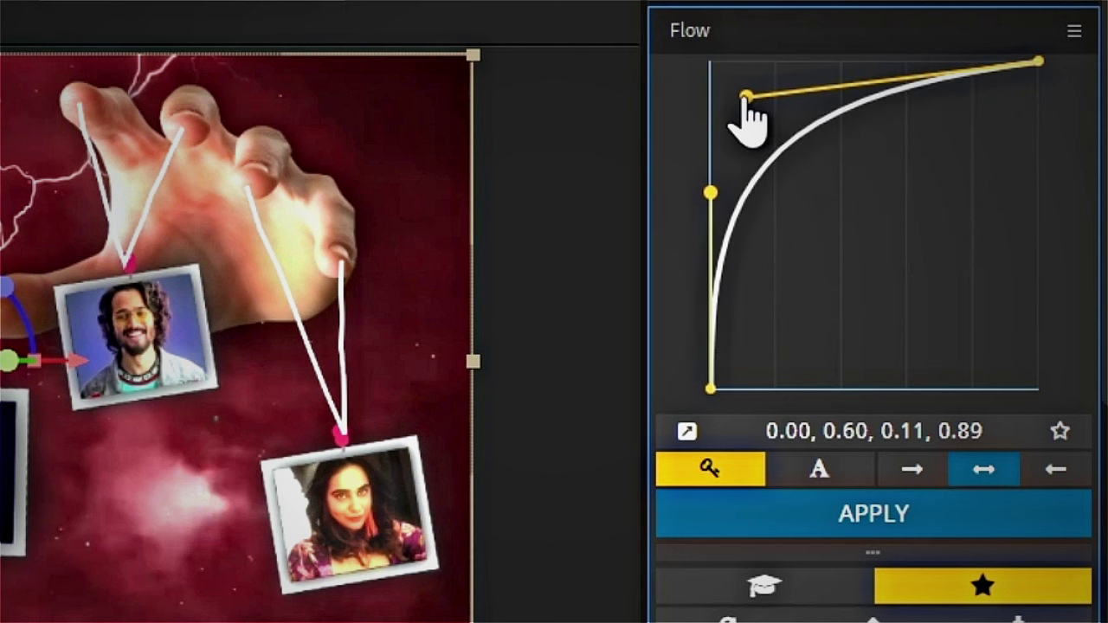
{"action": "left_click_drag", "start_coordinate": [746, 96], "coordinate": [796, 66]}
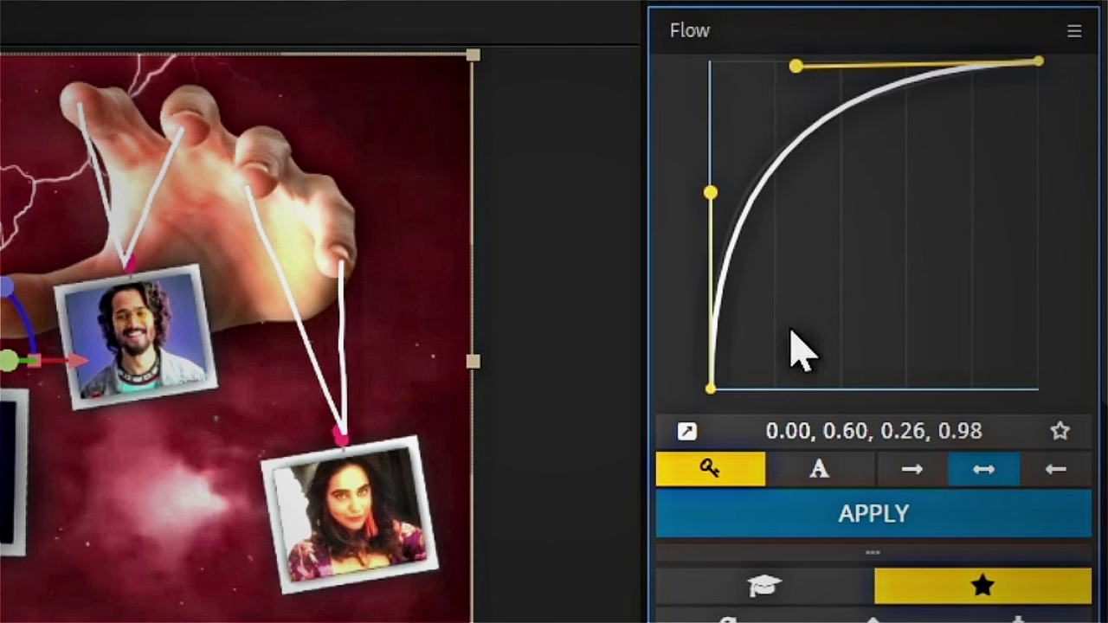
{"action": "left_click", "coordinate": [791, 518]}
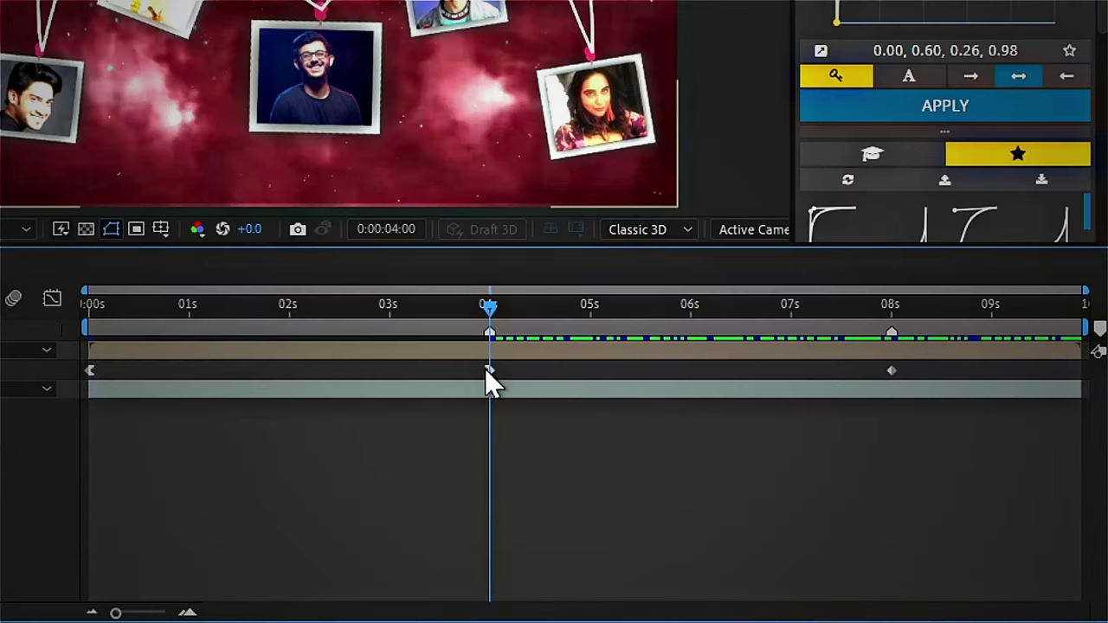
Step: Apply an S-shaped Flow curve (0.41, 0.01, 0.04, 0.96) to the 4s and 8s keyframes
{"action": "left_click_drag", "start_coordinate": [454, 370], "coordinate": [938, 391]}
{"action": "left_click_drag", "start_coordinate": [710, 192], "coordinate": [846, 389]}
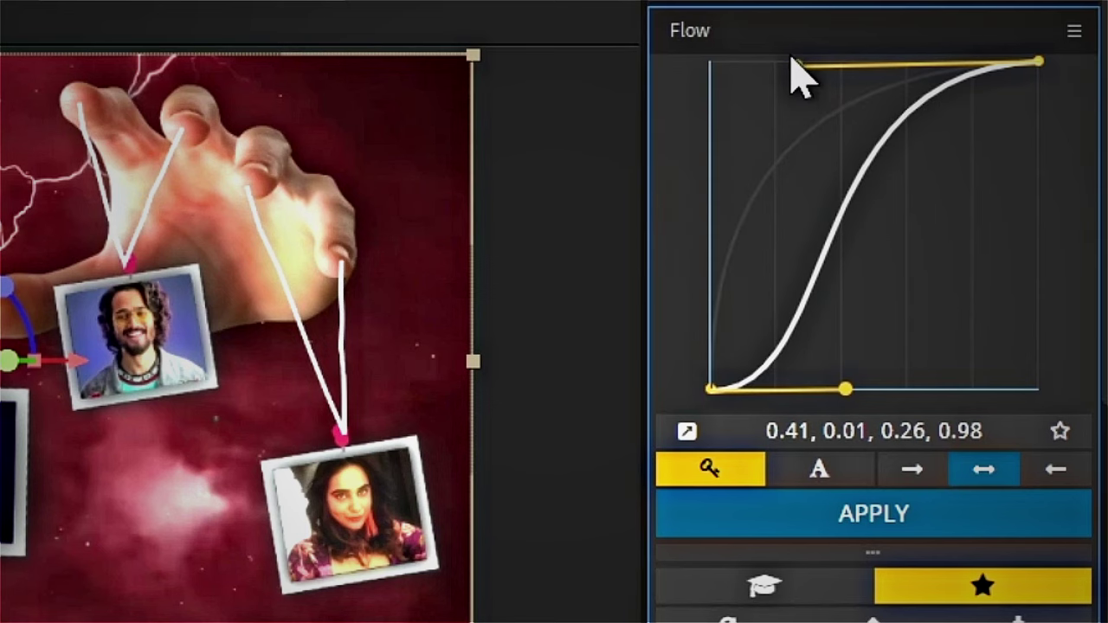
{"action": "left_click_drag", "start_coordinate": [797, 69], "coordinate": [724, 74]}
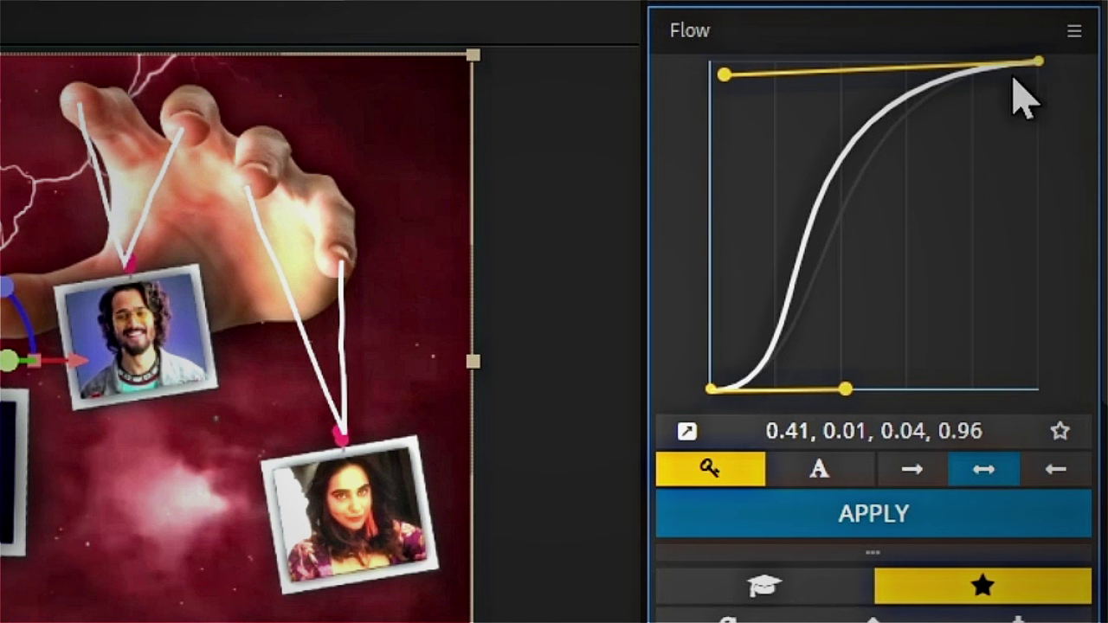
{"action": "left_click", "coordinate": [851, 519]}
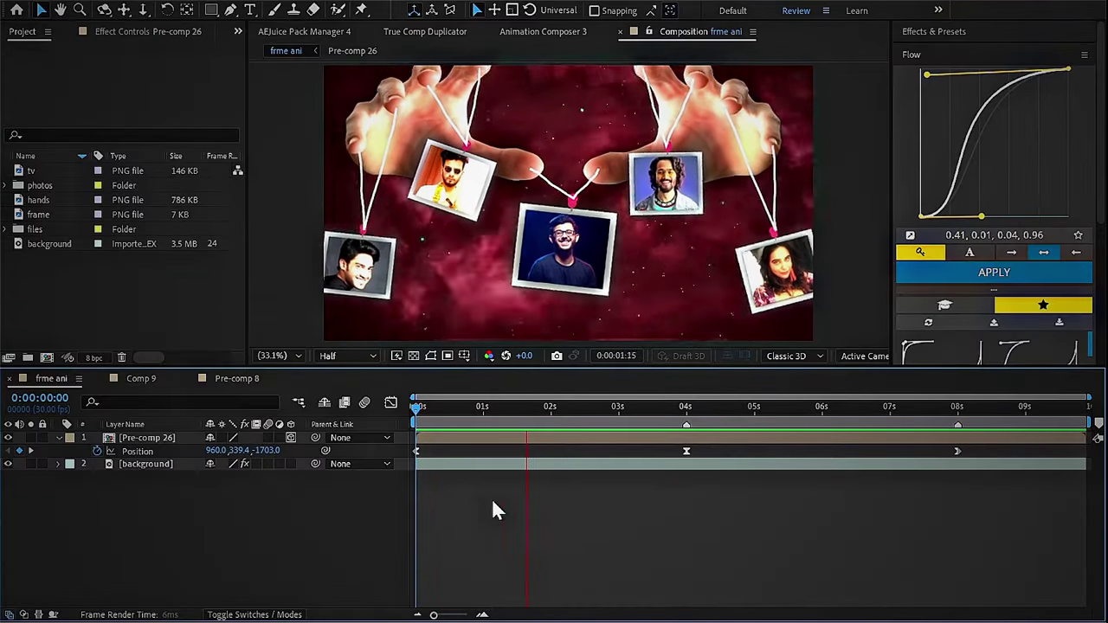
{"action": "mouse_move", "coordinate": [791, 455]}
{"action": "left_mouse_down"}
{"action": "mouse_move", "coordinate": [881, 476]}
{"action": "mouse_move", "coordinate": [958, 477]}
{"action": "left_mouse_up"}
Step: Add tv.png at 4 seconds, enlarge it, make it 3D, and key Position (960, 540, 0) at the end
{"action": "left_click", "coordinate": [31, 171]}
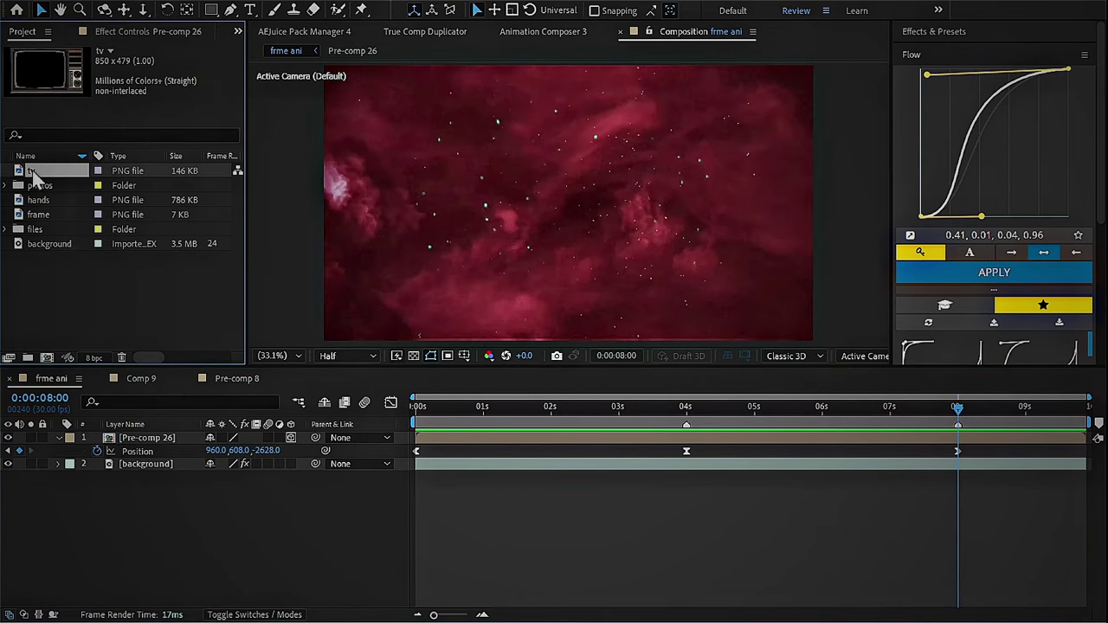
{"action": "left_click_drag", "start_coordinate": [32, 170], "coordinate": [687, 437]}
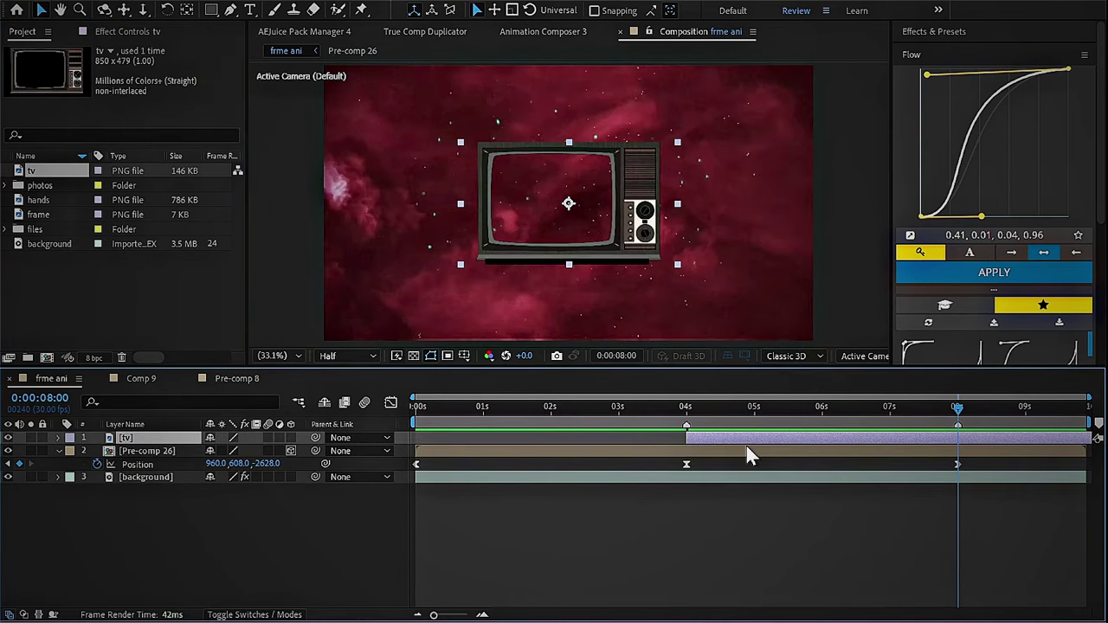
{"action": "left_click_drag", "start_coordinate": [678, 205], "coordinate": [710, 241]}
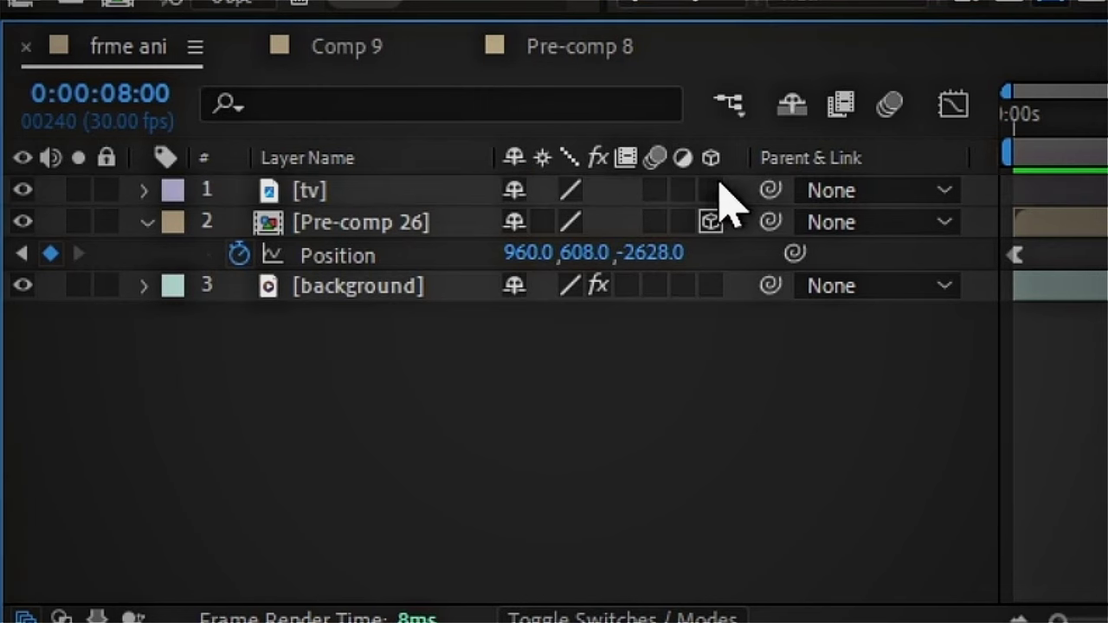
{"action": "left_click", "coordinate": [711, 190]}
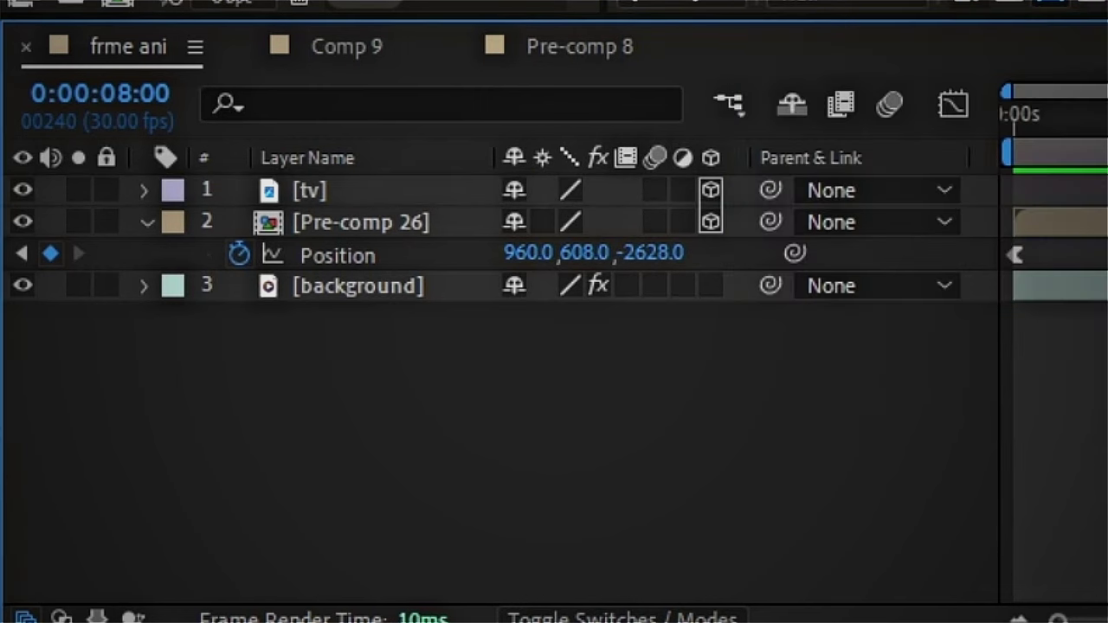
{"action": "left_click", "coordinate": [309, 189]}
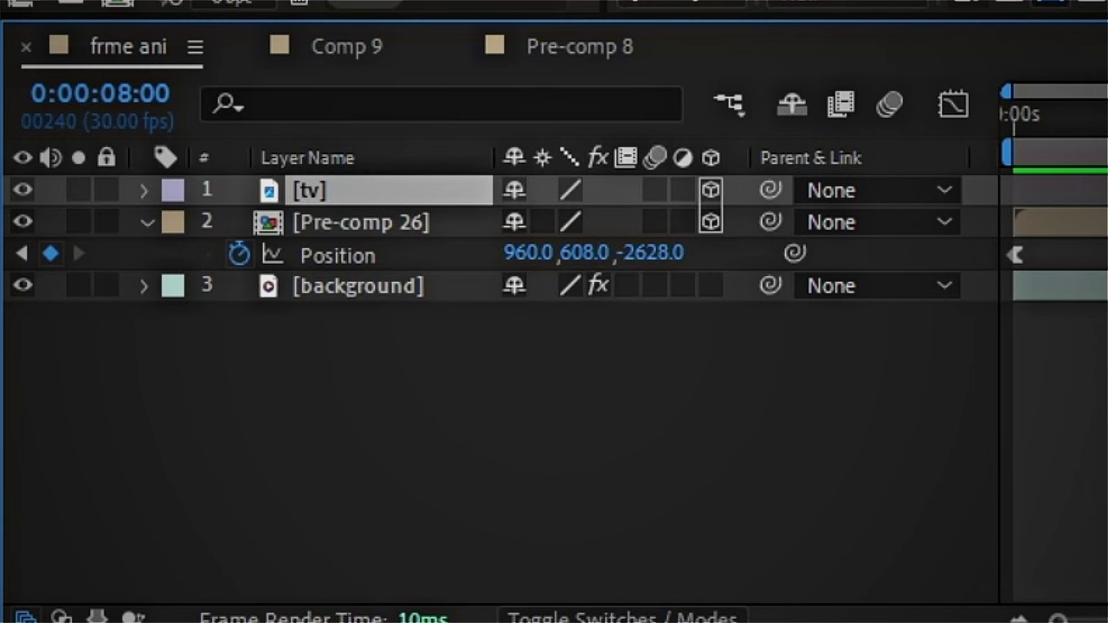
{"action": "key", "text": "p"}
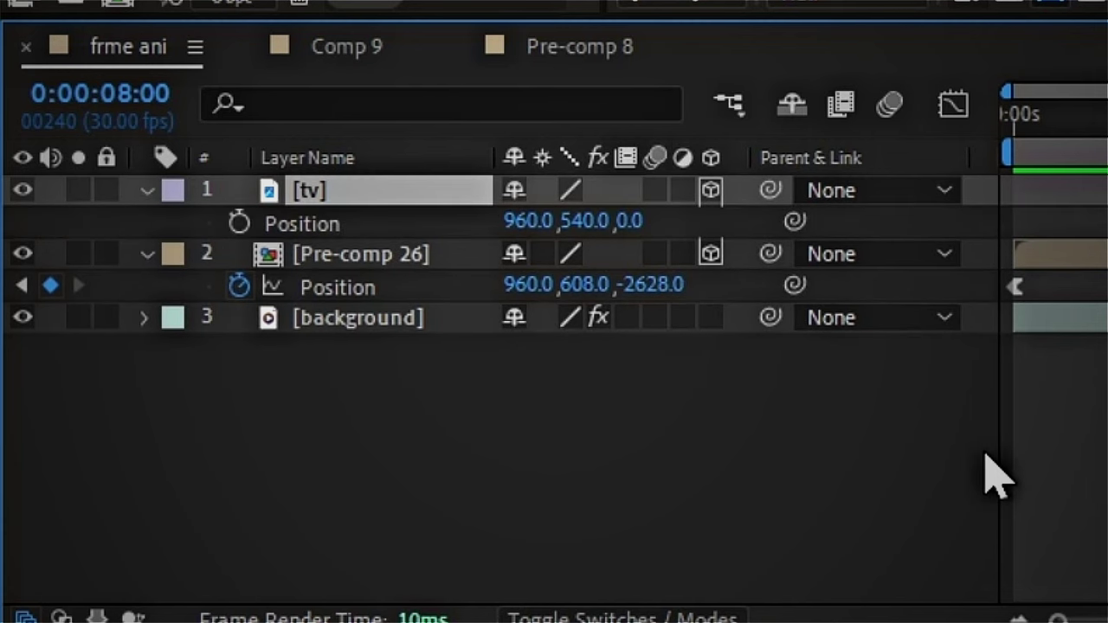
{"action": "key", "text": "space"}
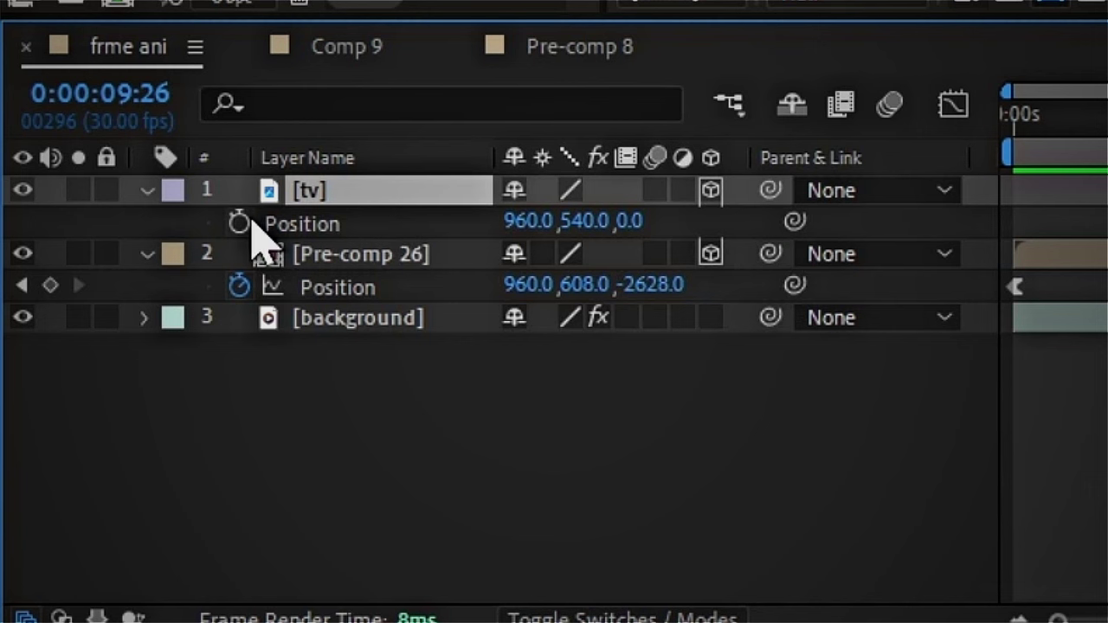
{"action": "left_click", "coordinate": [240, 223]}
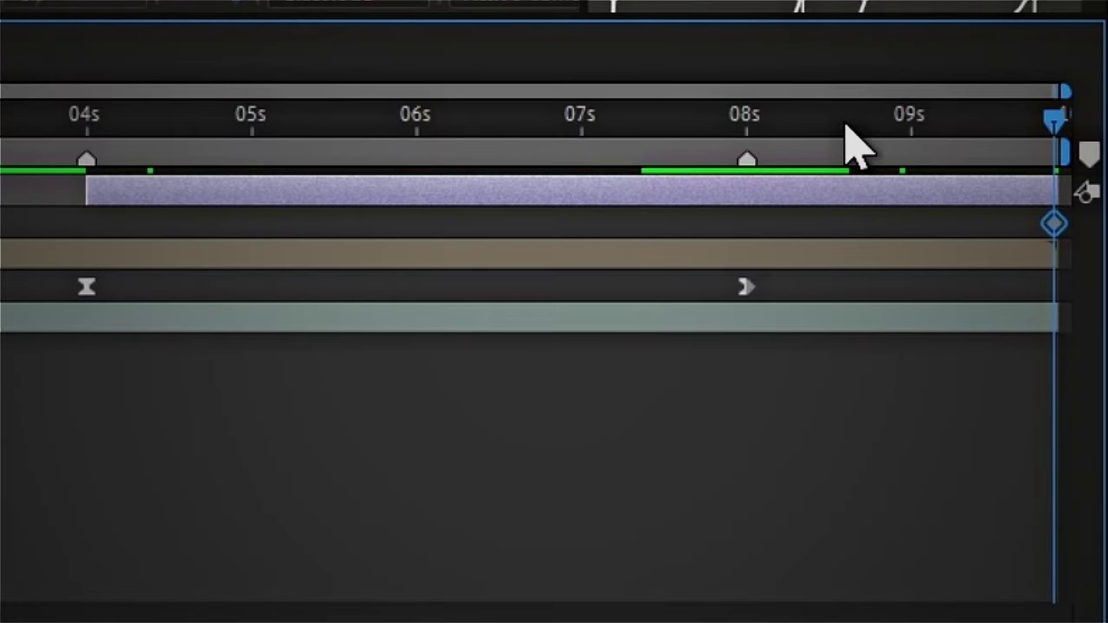
{"action": "left_click_drag", "start_coordinate": [846, 121], "coordinate": [87, 373]}
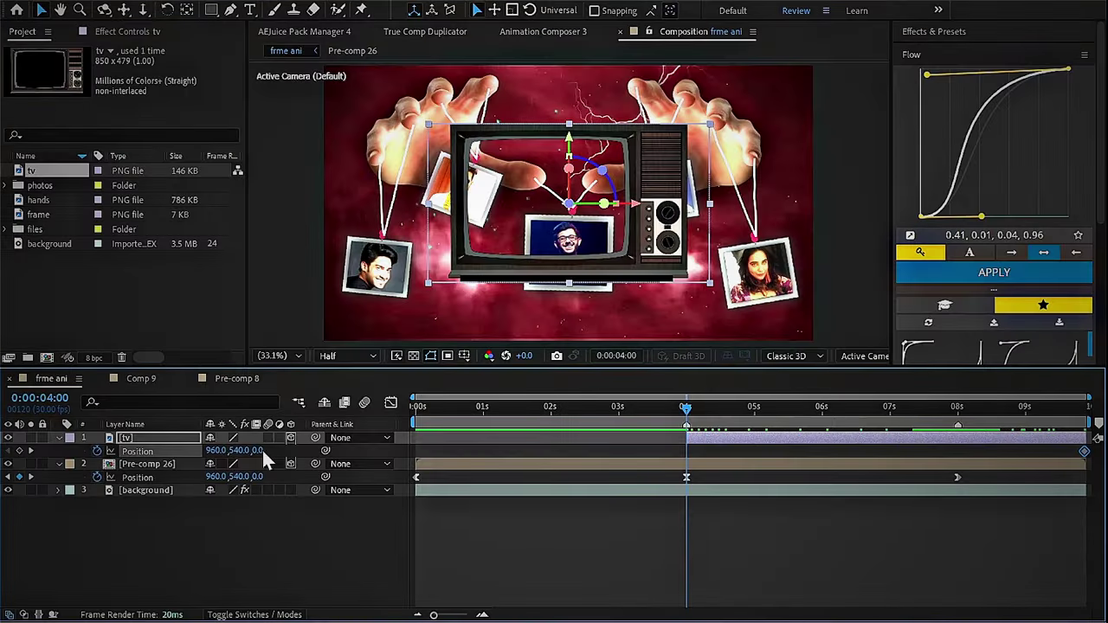
Step: At 4 seconds, push the TV deep in Z and set its Opacity to 0%
{"action": "left_click_drag", "start_coordinate": [262, 448], "coordinate": [962, 437]}
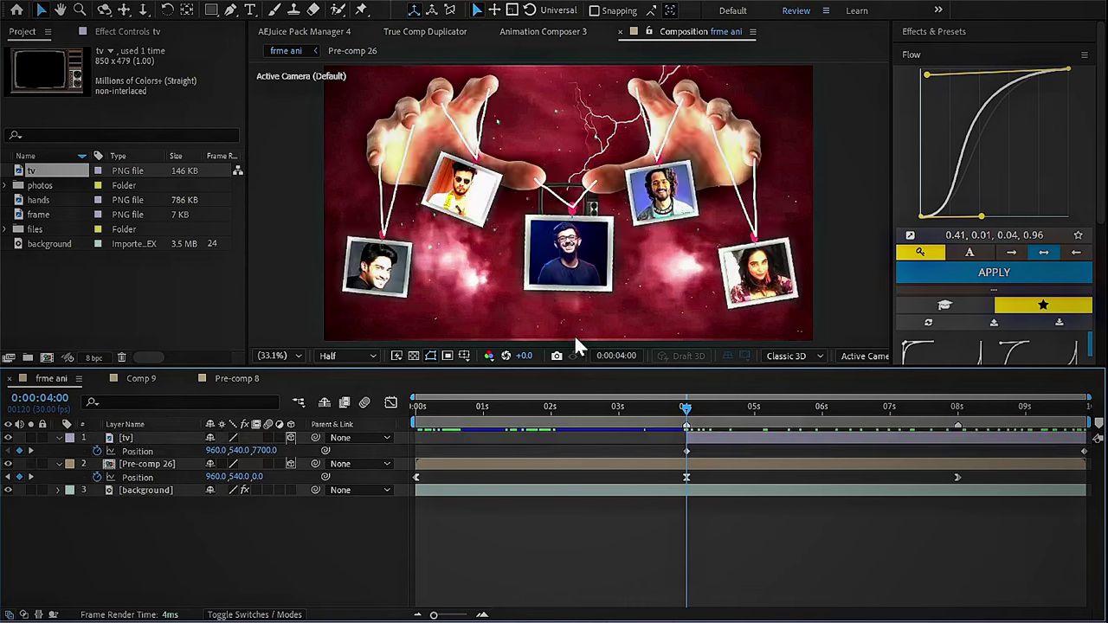
{"action": "left_click_drag", "start_coordinate": [685, 406], "coordinate": [760, 406]}
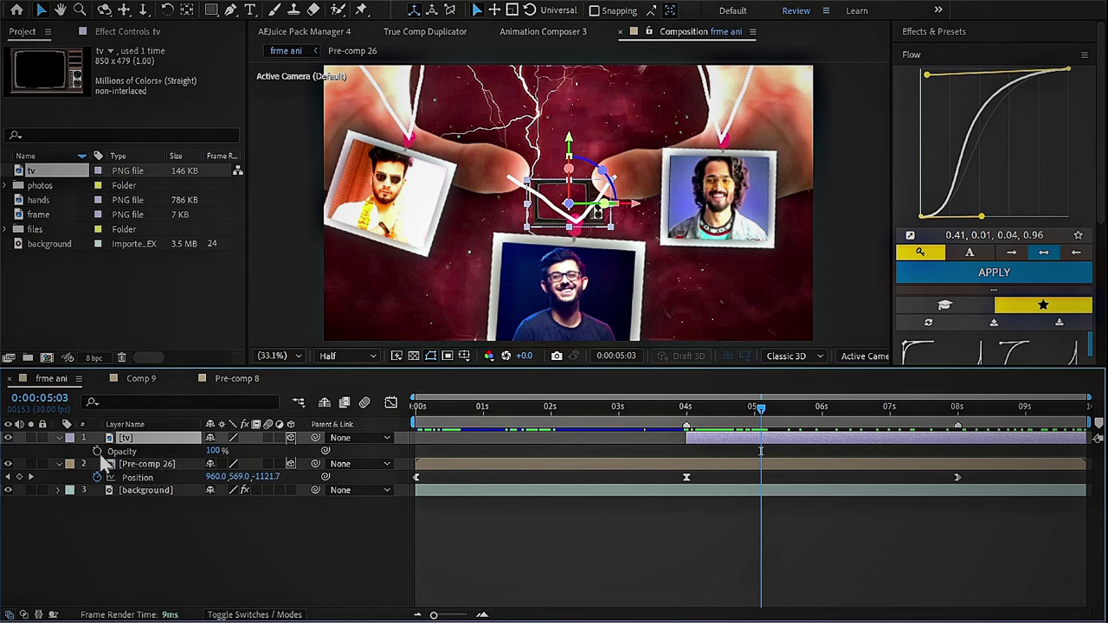
{"action": "left_click_drag", "start_coordinate": [760, 411], "coordinate": [686, 411]}
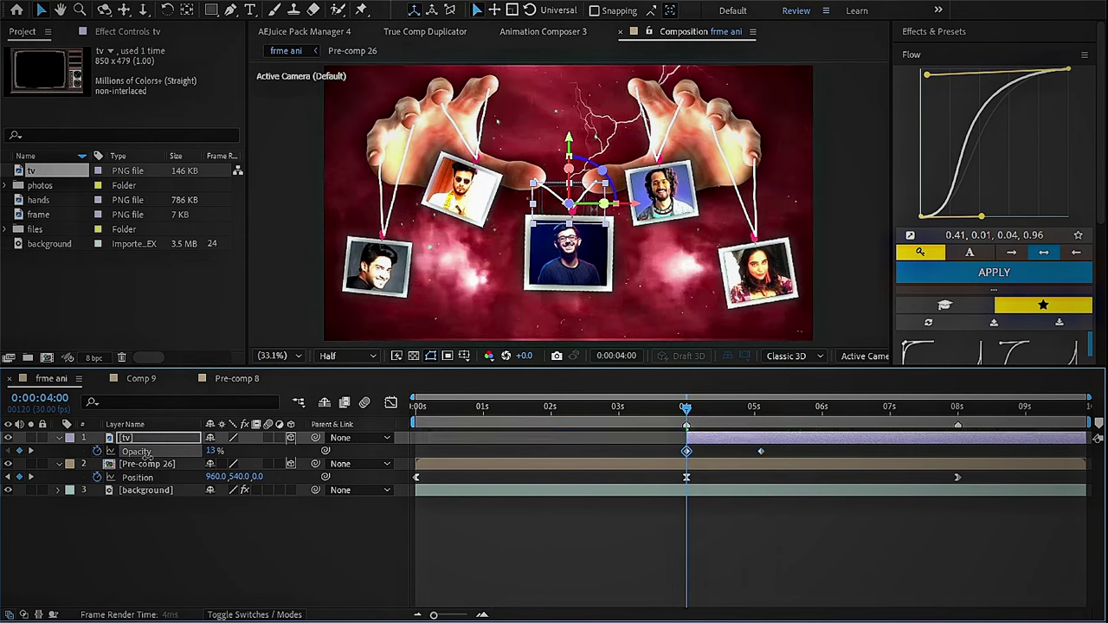
{"action": "left_click_drag", "start_coordinate": [149, 455], "coordinate": [149, 551]}
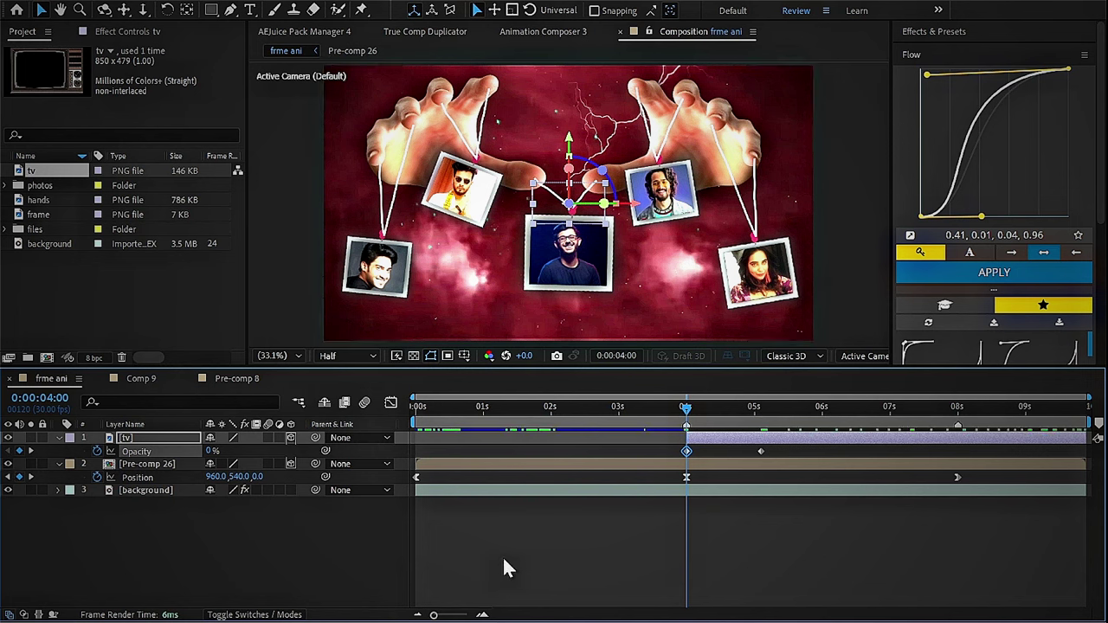
Step: Apply the Flow ease curve to both TV Position keyframes and scrub to check
{"action": "left_click", "coordinate": [702, 412]}
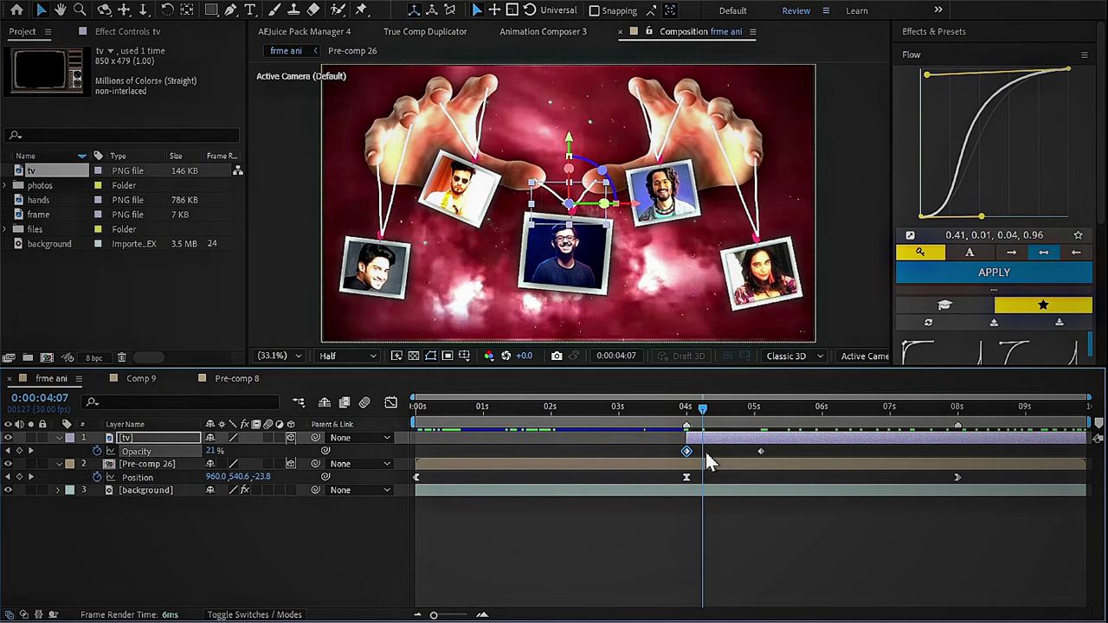
{"action": "key", "text": "p"}
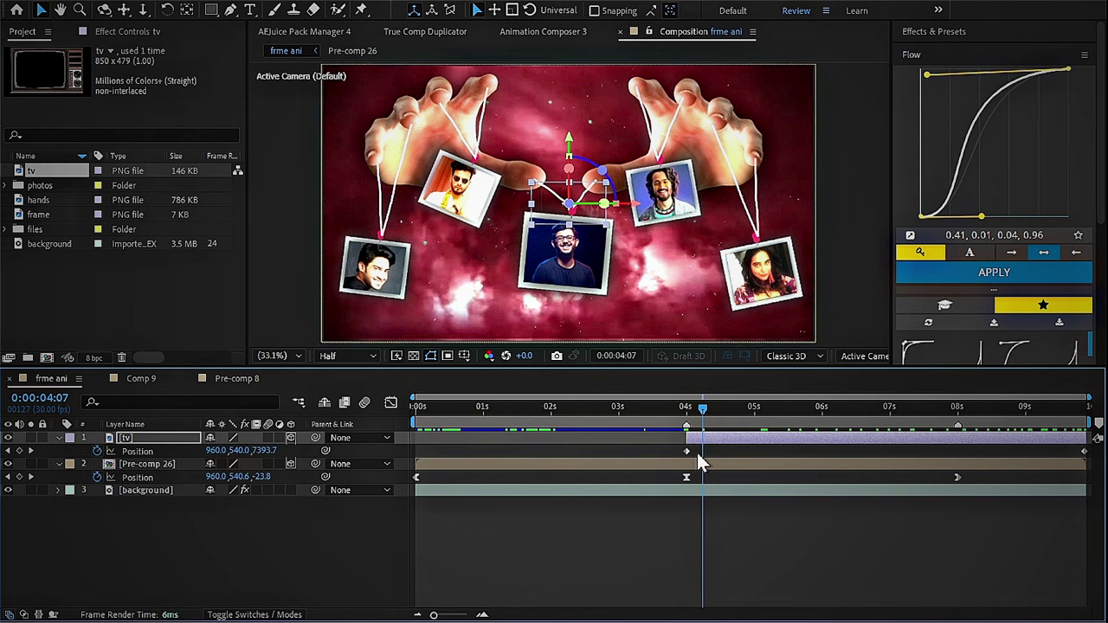
{"action": "left_click_drag", "start_coordinate": [637, 450], "coordinate": [1092, 467]}
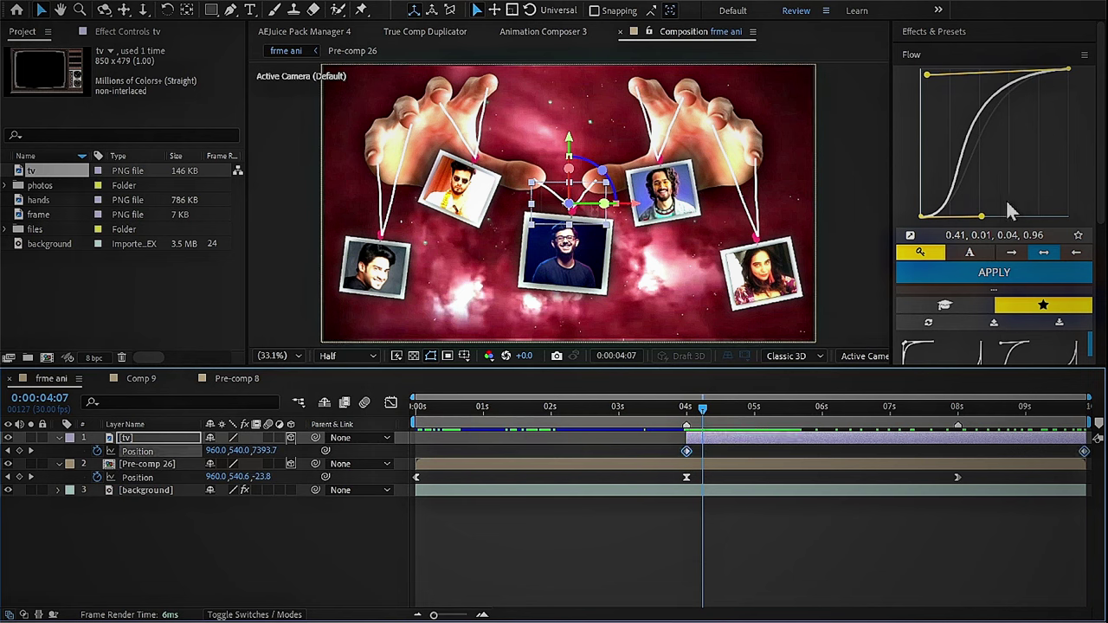
{"action": "left_click", "coordinate": [996, 274]}
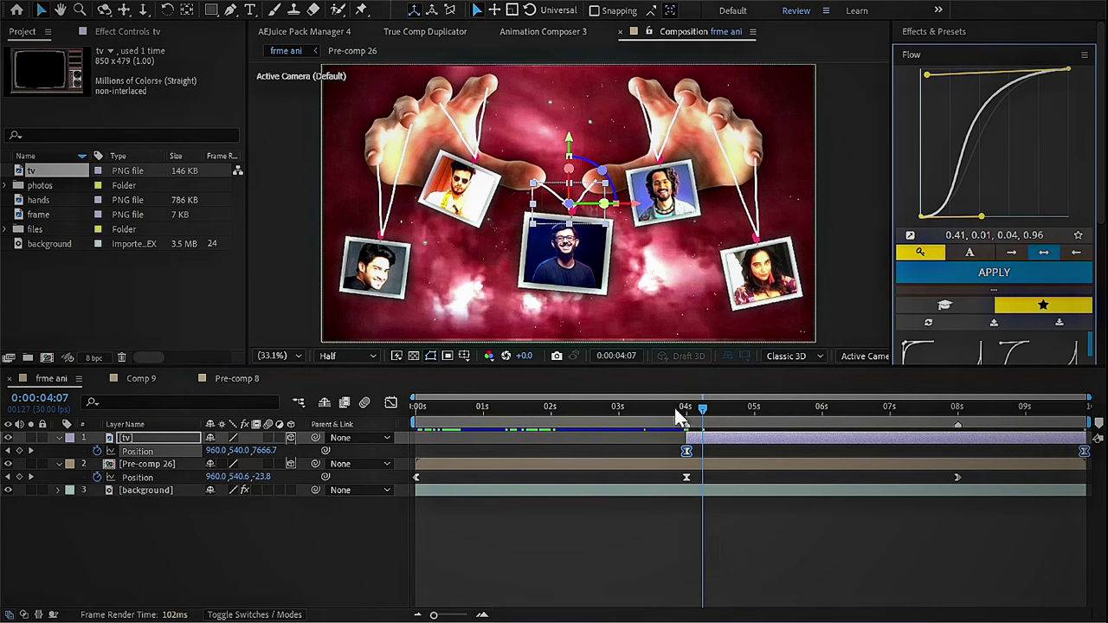
{"action": "left_click_drag", "start_coordinate": [680, 418], "coordinate": [1097, 439]}
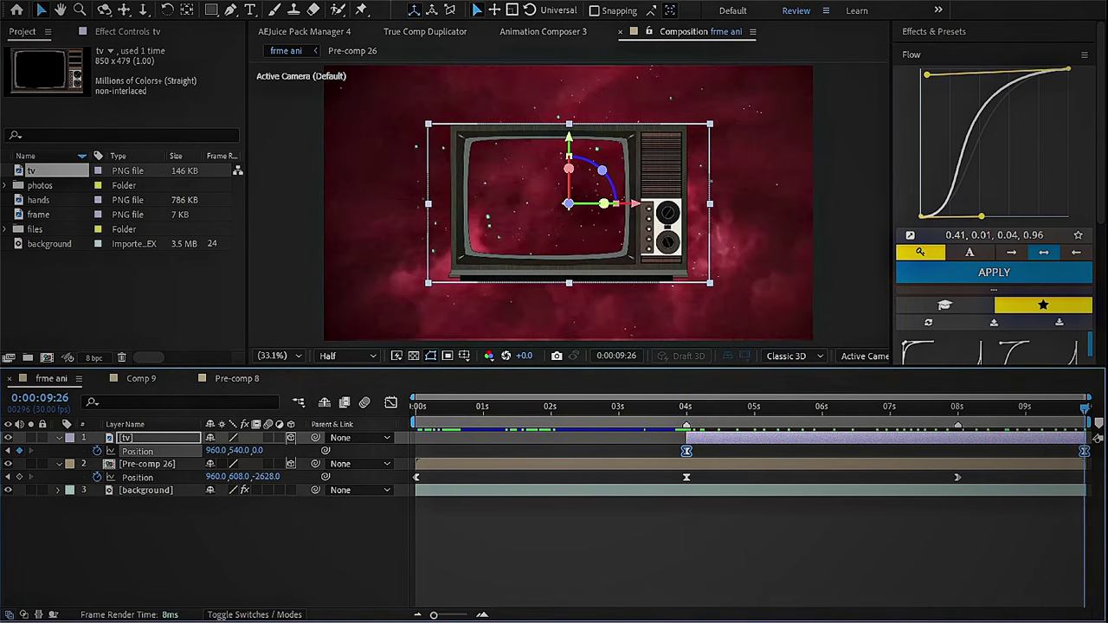
Step: Add the unknown photo at 4 seconds as 3D, scale it into the screen, parent it to tv
{"action": "left_click", "coordinate": [475, 181]}
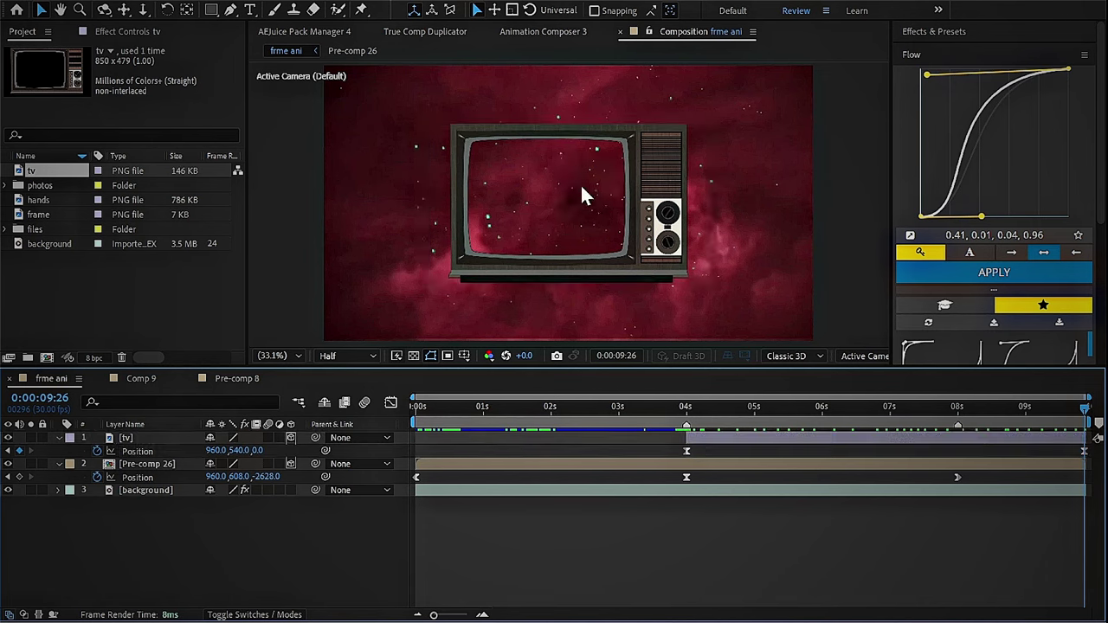
{"action": "left_click", "coordinate": [6, 185]}
{"action": "left_click", "coordinate": [49, 201]}
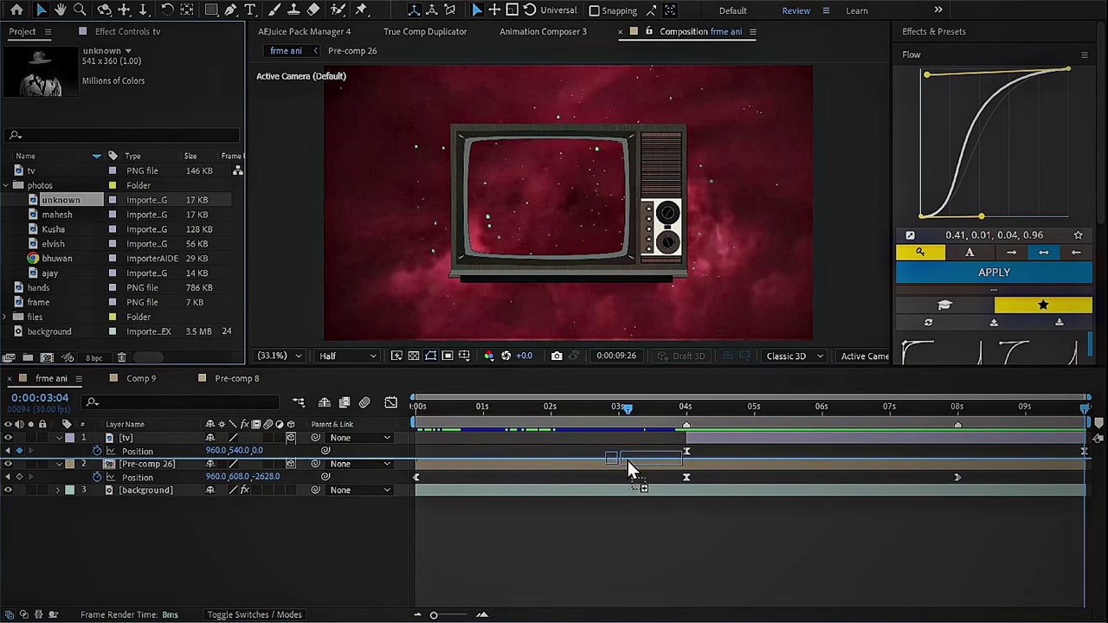
{"action": "left_click_drag", "start_coordinate": [164, 350], "coordinate": [689, 462]}
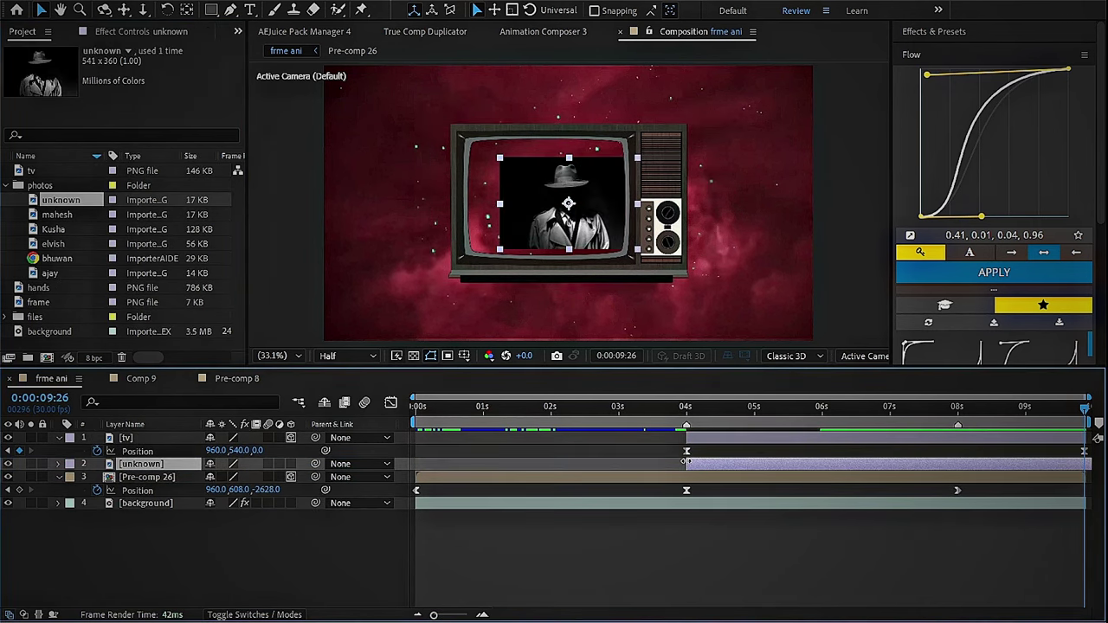
{"action": "left_click", "coordinate": [291, 464]}
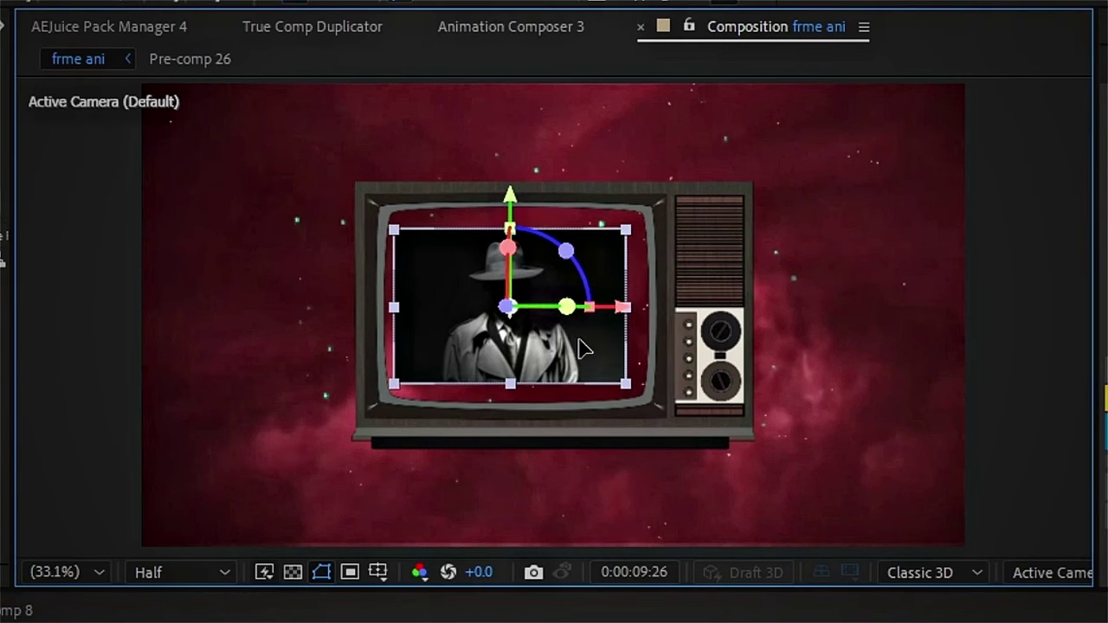
{"action": "mouse_move", "coordinate": [650, 408]}
{"action": "left_mouse_down"}
{"action": "mouse_move", "coordinate": [636, 407]}
{"action": "mouse_move", "coordinate": [683, 406]}
{"action": "left_mouse_up"}
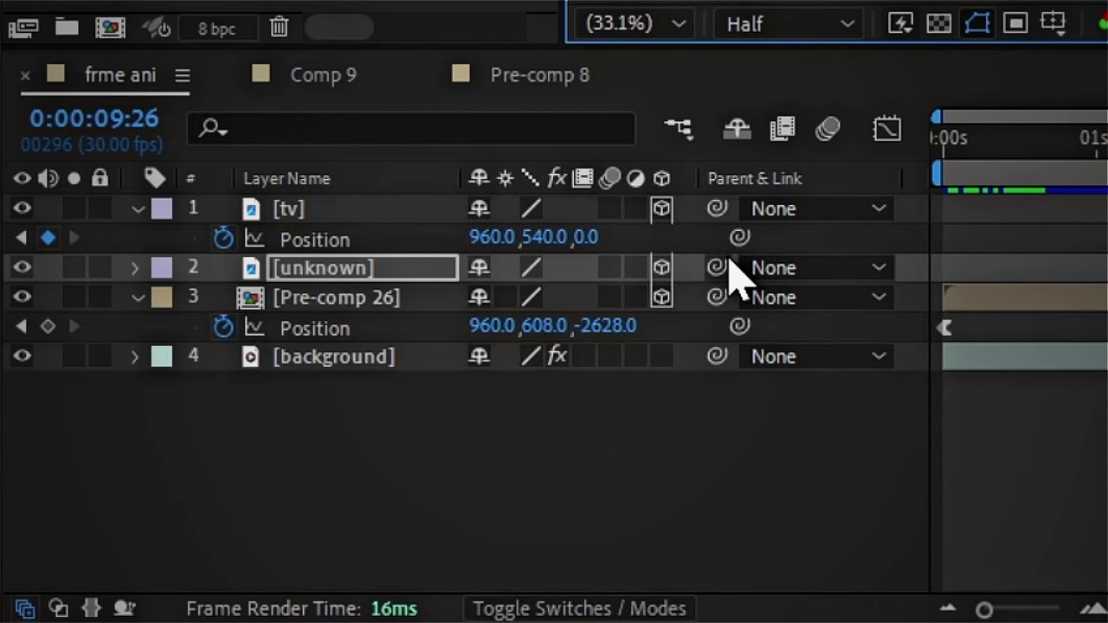
{"action": "left_click_drag", "start_coordinate": [716, 267], "coordinate": [343, 221]}
{"action": "left_click_drag", "start_coordinate": [915, 519], "coordinate": [865, 525]}
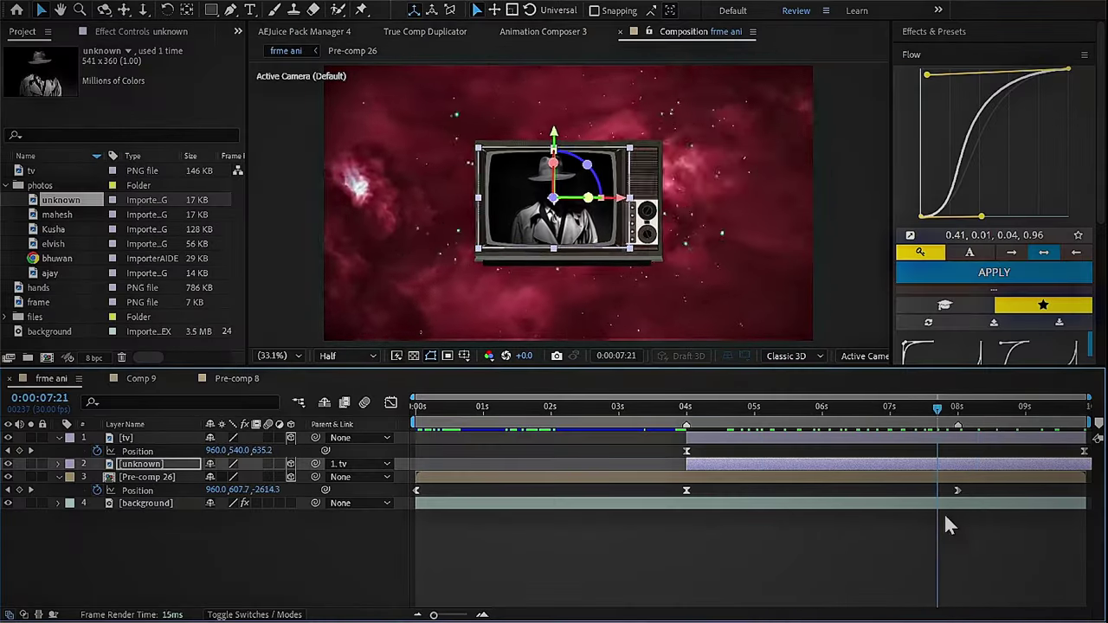
{"action": "left_click_drag", "start_coordinate": [865, 525], "coordinate": [1086, 507]}
Step: Give the tv layer a Glow with Radius 100 and paste that Glow onto the unknown photo
{"action": "left_click", "coordinate": [944, 52]}
{"action": "type", "text": "glo"}
{"action": "scroll", "coordinate": [996, 173], "scroll_direction": "down", "scroll_amount": 5}
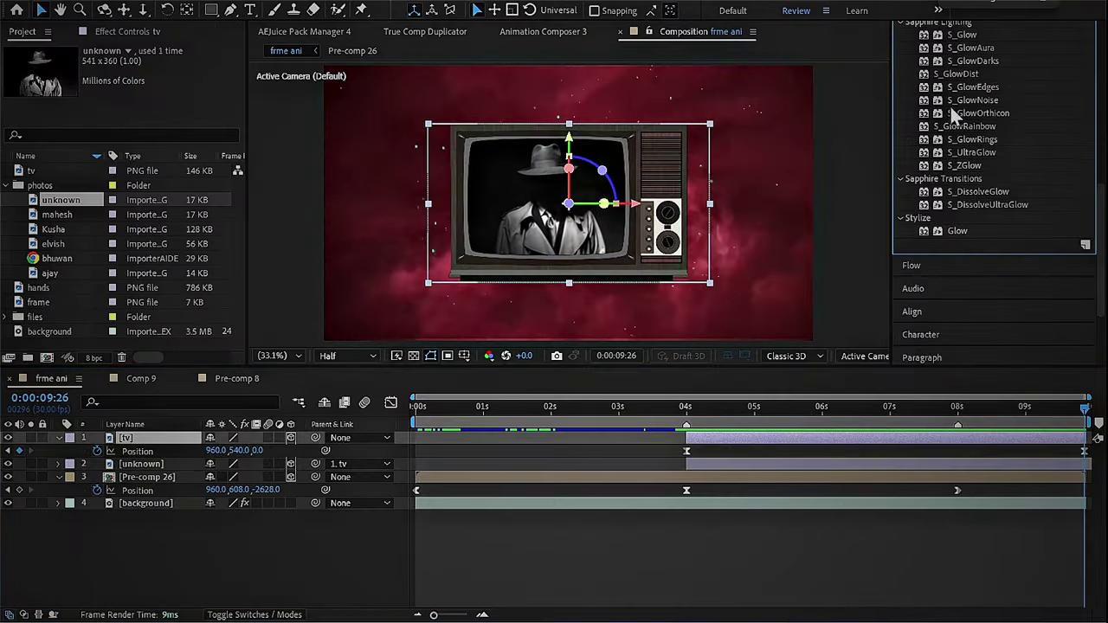
{"action": "left_click_drag", "start_coordinate": [958, 110], "coordinate": [820, 439]}
{"action": "left_click", "coordinate": [144, 102]}
{"action": "type", "text": "100"}
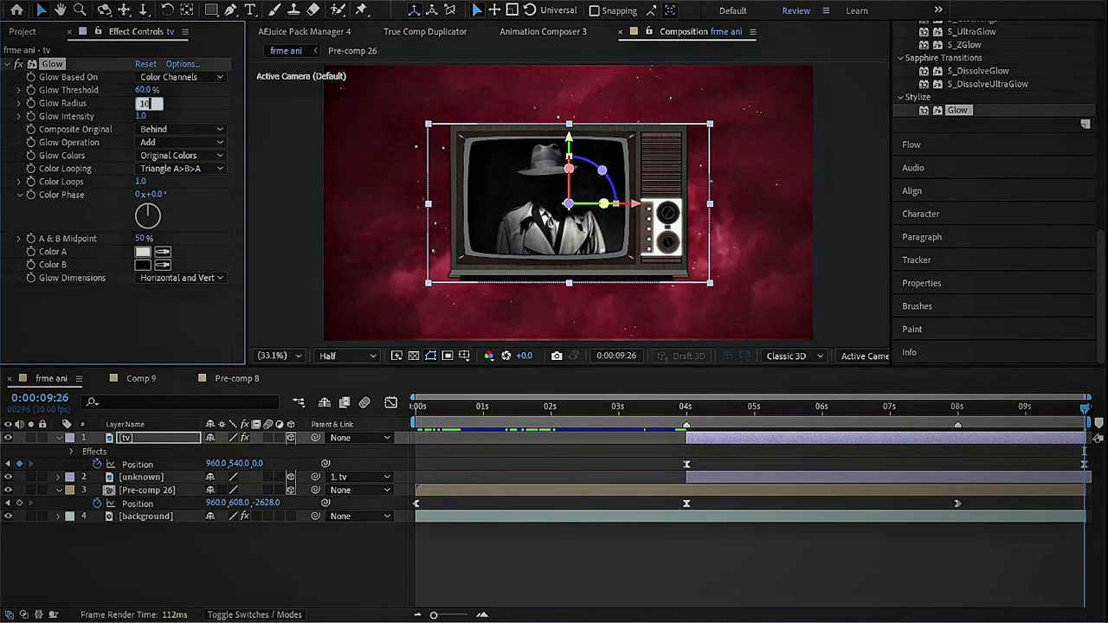
{"action": "key", "text": "Return"}
{"action": "right_click", "coordinate": [52, 65]}
{"action": "left_click", "coordinate": [69, 102]}
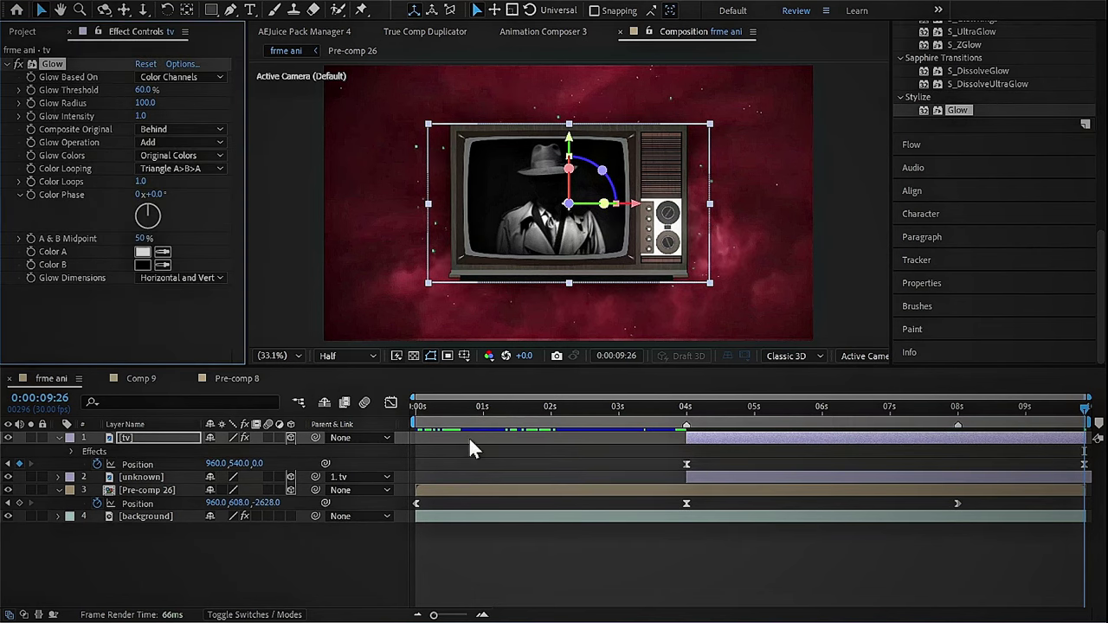
{"action": "left_click", "coordinate": [772, 477]}
{"action": "key", "text": "ctrl+v"}
{"action": "left_click", "coordinate": [789, 573]}
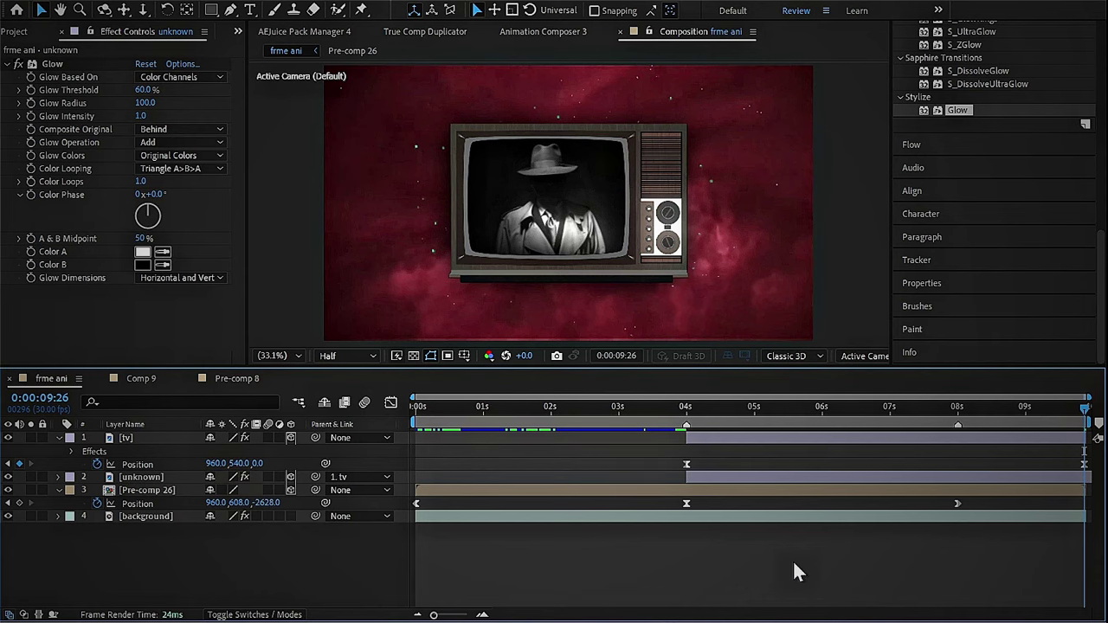
Step: Collapse the layer properties, move to the 4-second mark, and add a new black solid
{"action": "key", "text": "u"}
{"action": "key", "text": "j"}
{"action": "key", "text": "j"}
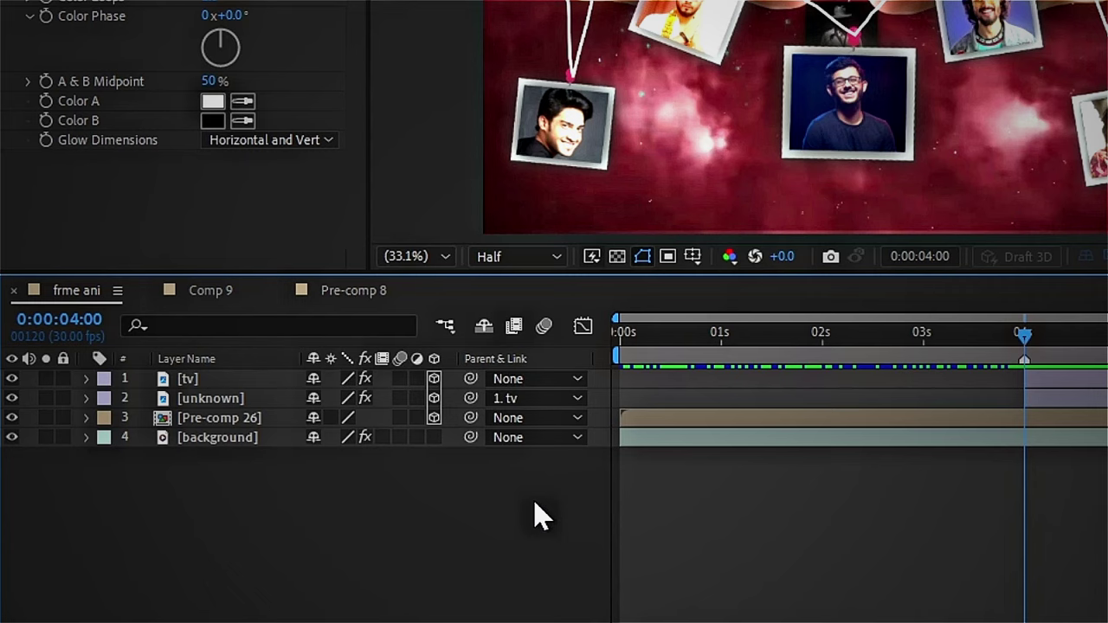
{"action": "right_click", "coordinate": [358, 318]}
{"action": "mouse_move", "coordinate": [606, 216]}
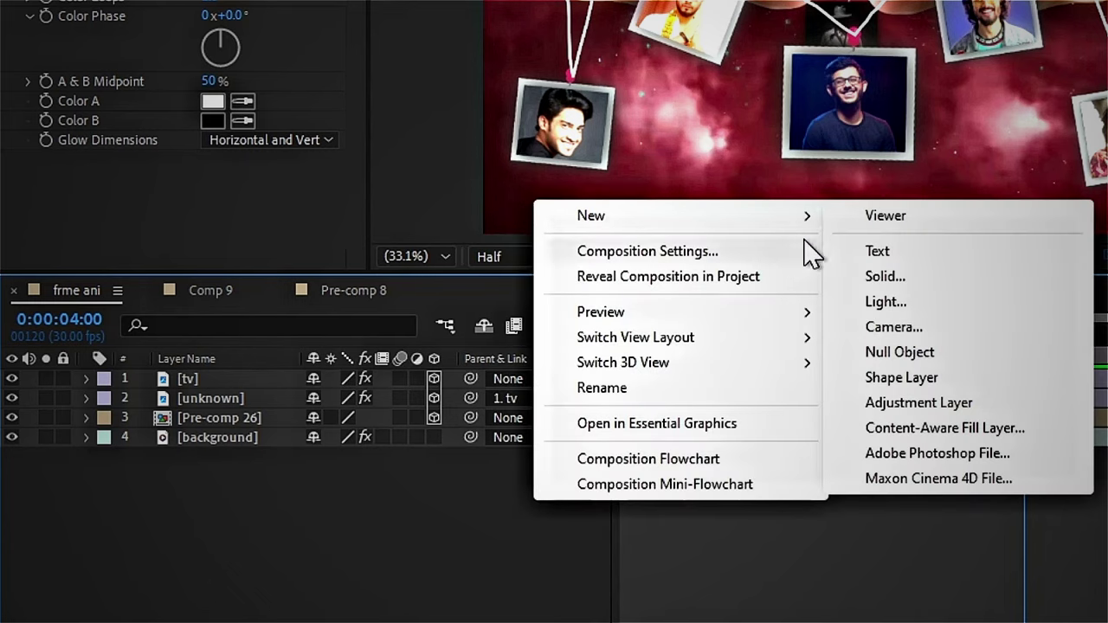
{"action": "left_click", "coordinate": [894, 273]}
{"action": "left_click", "coordinate": [437, 539]}
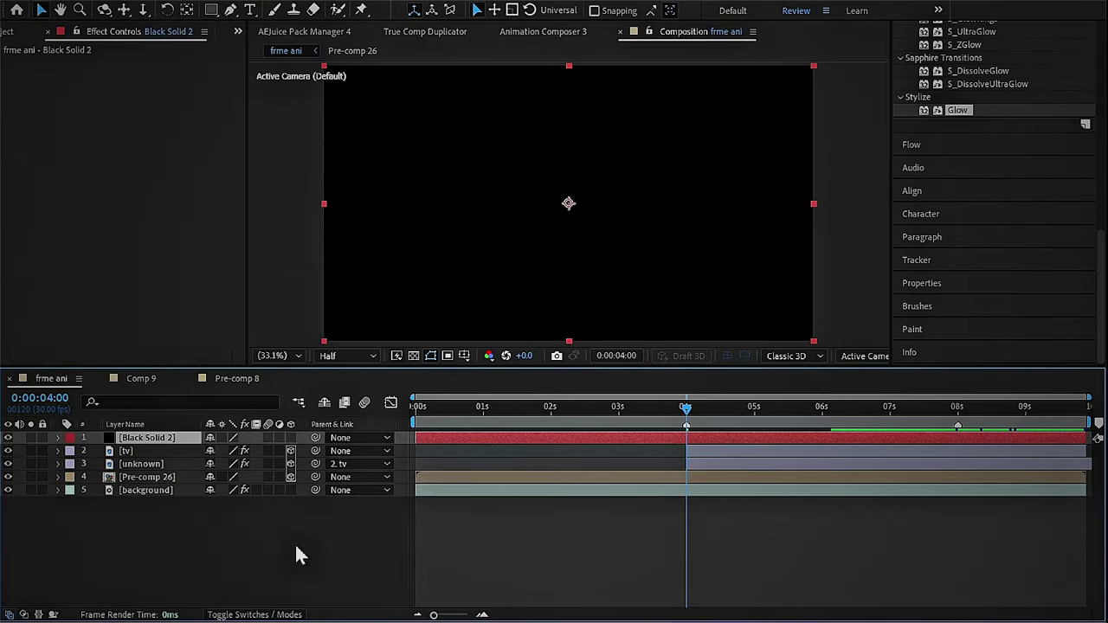
Step: Apply a Gradient Ramp to the black solid and swap its start and end colours
{"action": "left_click", "coordinate": [1014, 52]}
{"action": "type", "text": "gradi"}
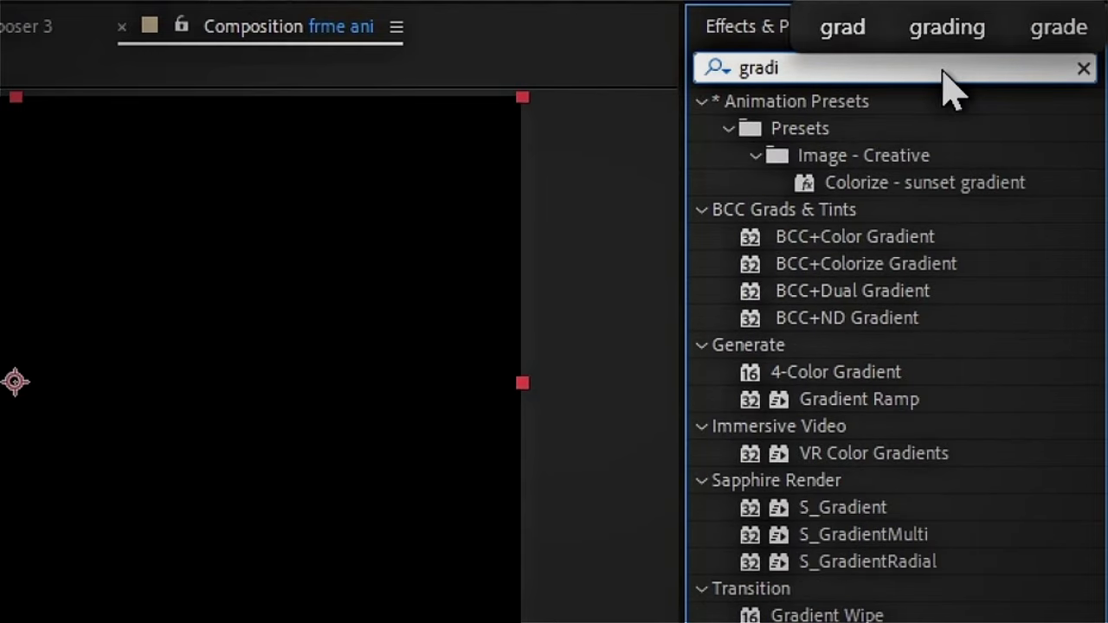
{"action": "left_click", "coordinate": [846, 399]}
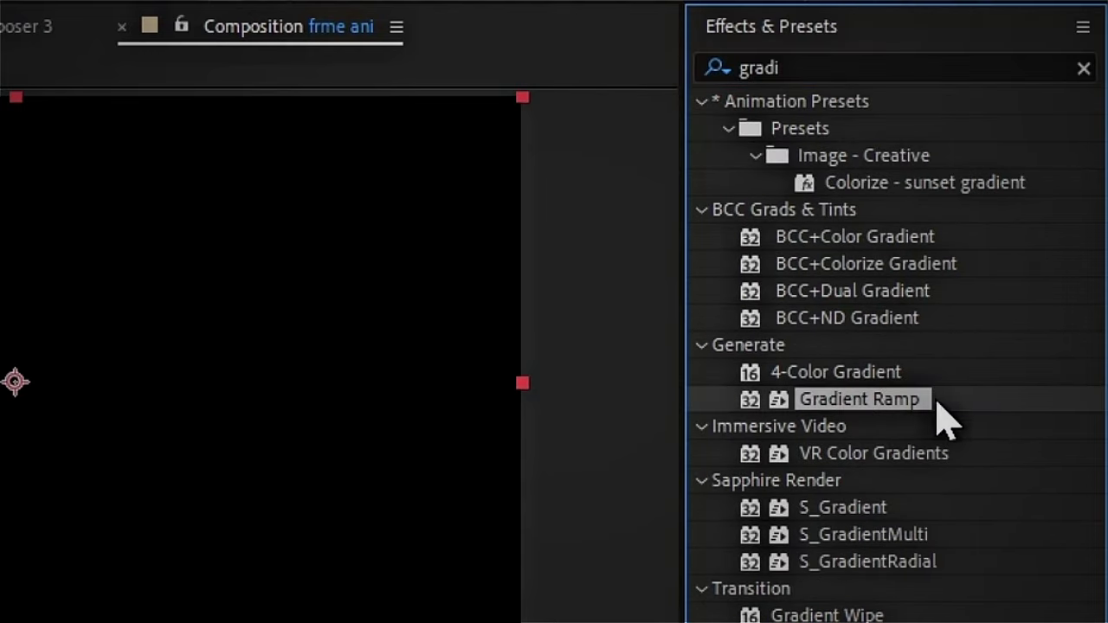
{"action": "left_click_drag", "start_coordinate": [936, 401], "coordinate": [687, 442]}
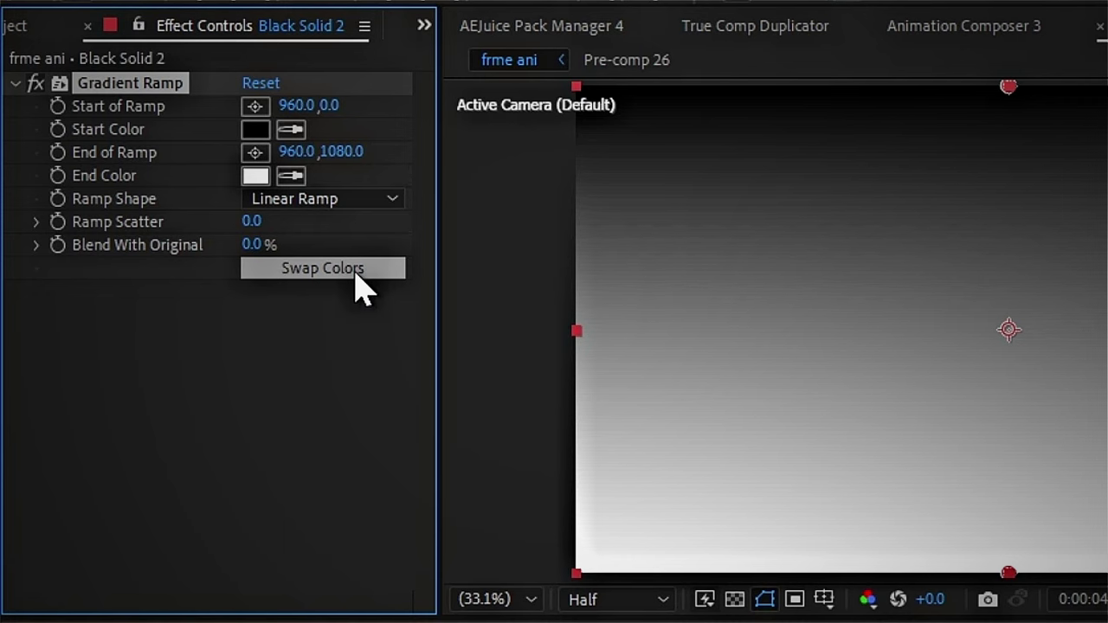
{"action": "left_click", "coordinate": [359, 270]}
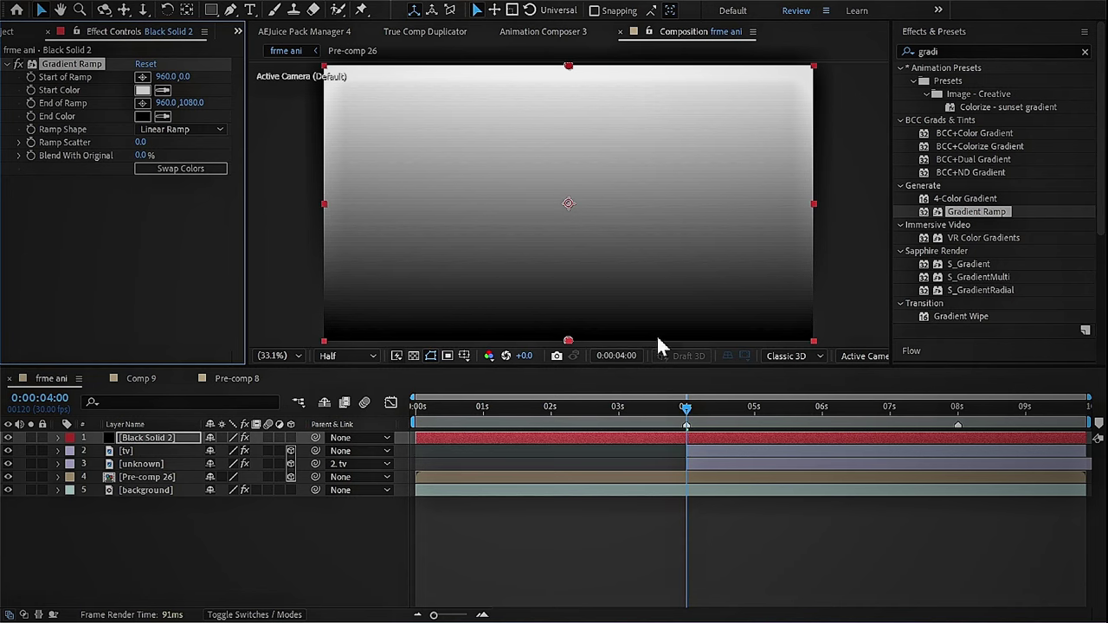
Step: Set the gradient solid's blending mode to Overlay
{"action": "left_click", "coordinate": [673, 535]}
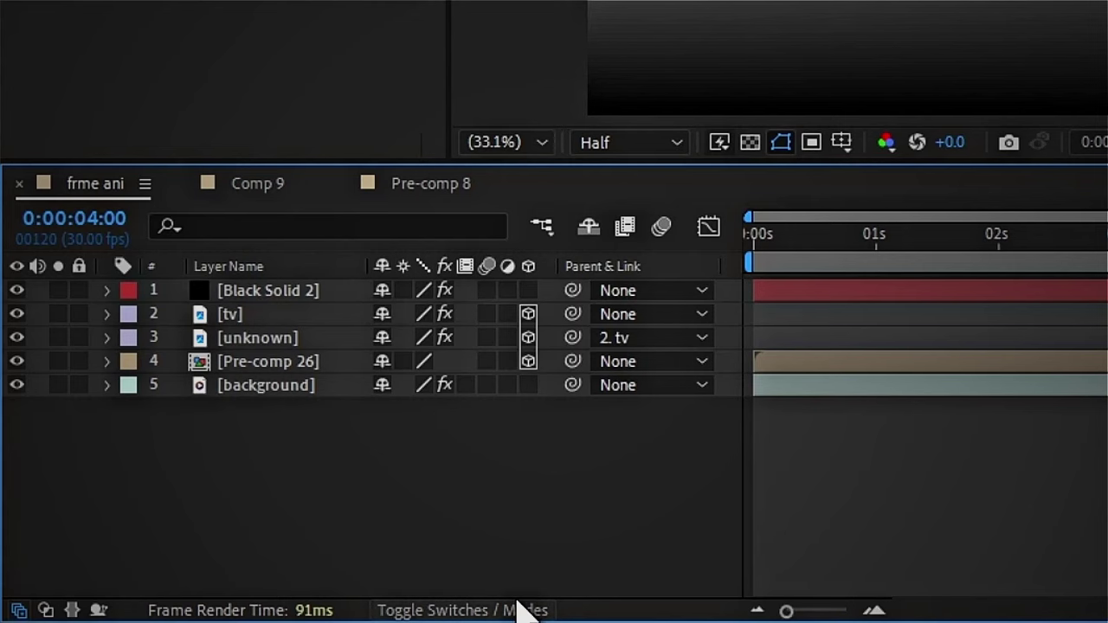
{"action": "left_click", "coordinate": [250, 609]}
{"action": "left_click", "coordinate": [423, 294]}
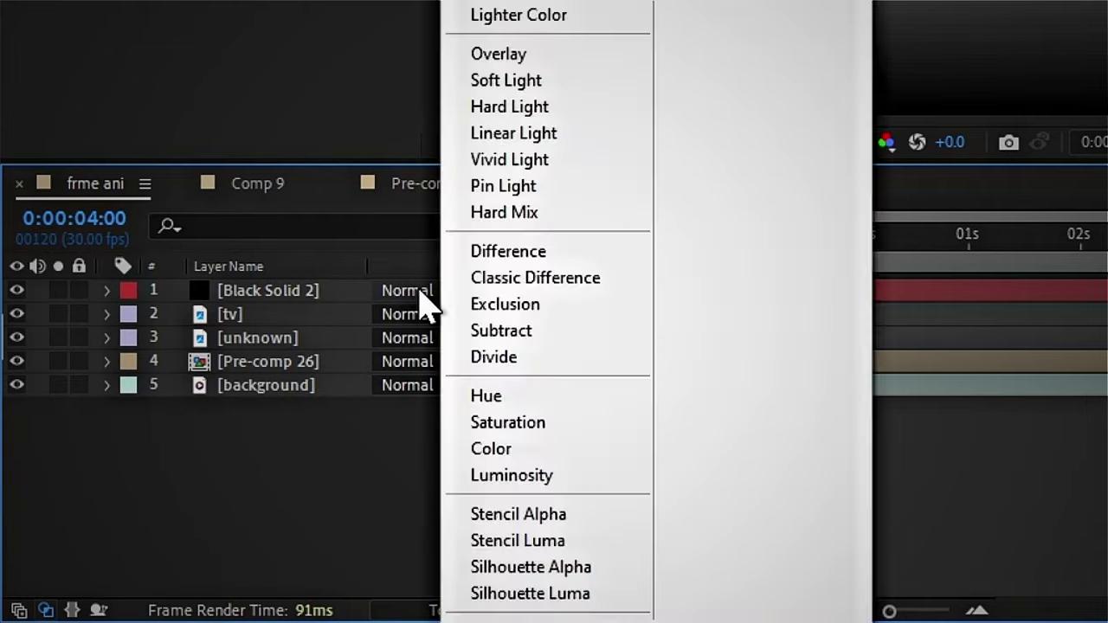
{"action": "left_click", "coordinate": [545, 59]}
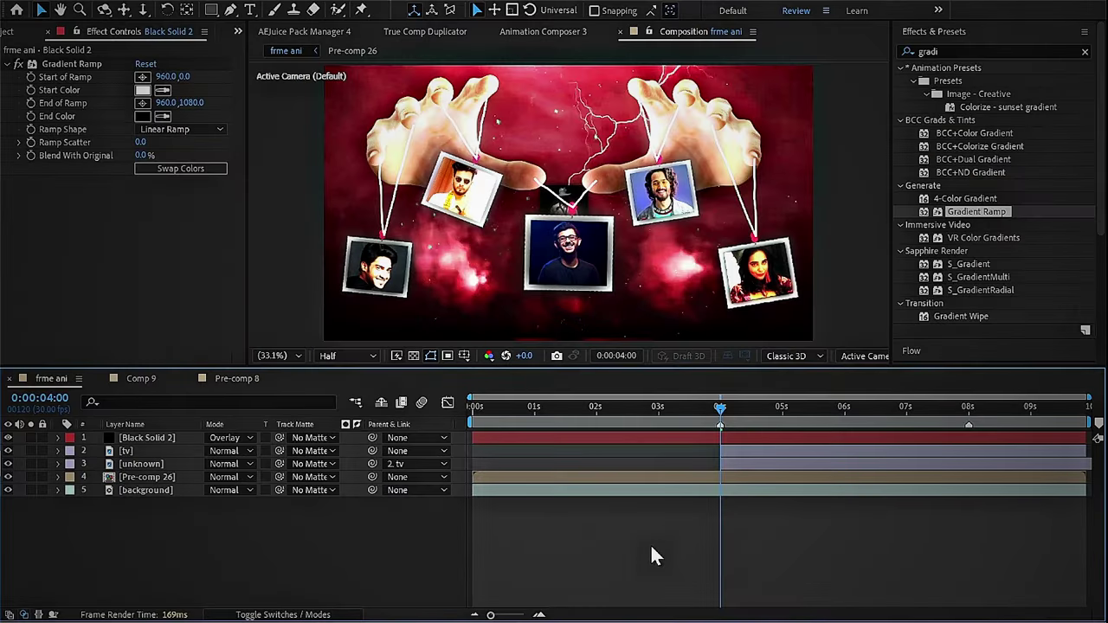
Step: Return the playhead to 0:00 and play a preview of the composition
{"action": "left_click_drag", "start_coordinate": [714, 412], "coordinate": [368, 481]}
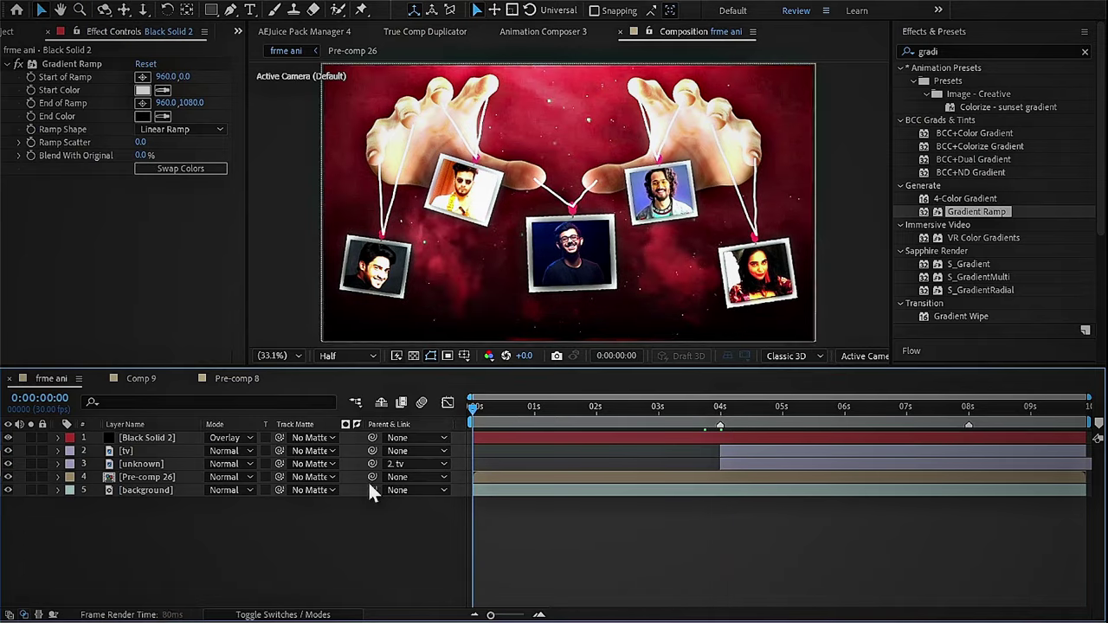
{"action": "key", "text": "space"}
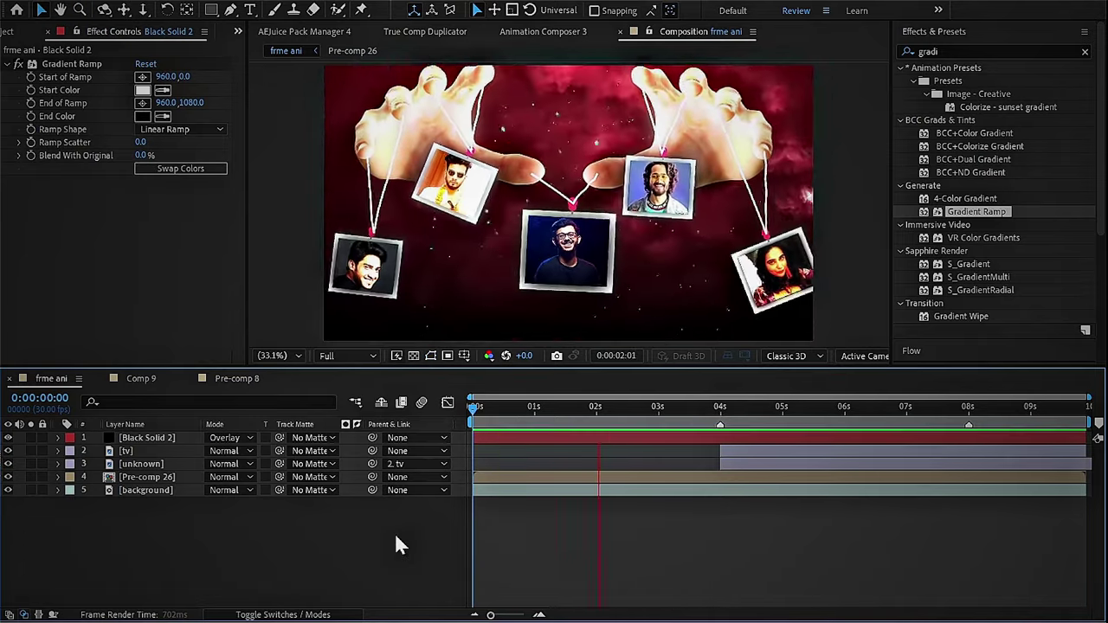